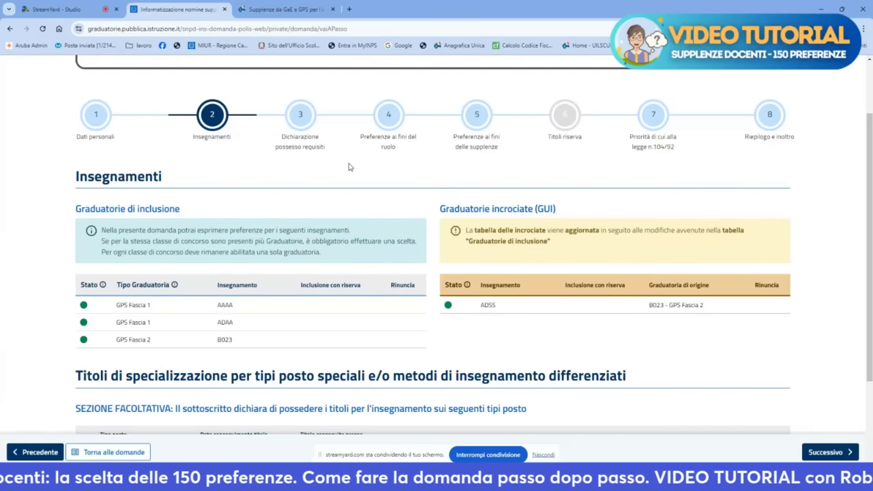
In the Dichiarazione possesso requisiti section, declare full-title enrolment in the 1st GPS tier for support posts.
left_click(304, 124)
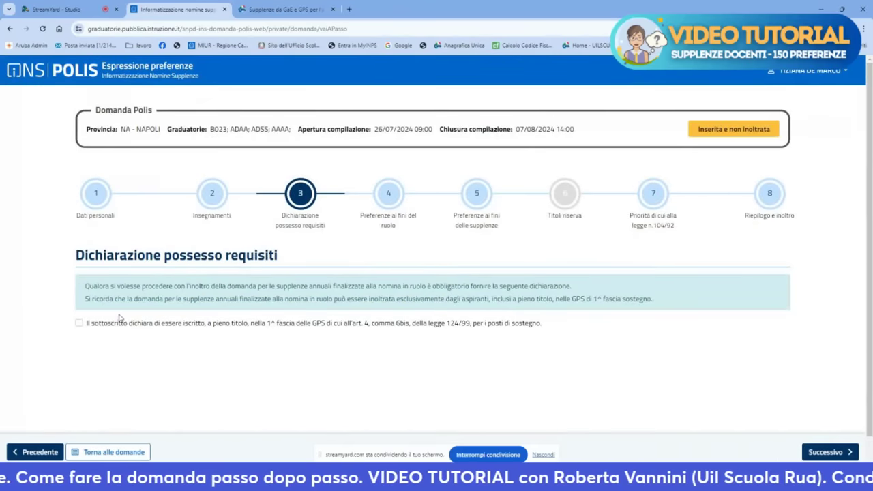
left_click(79, 323)
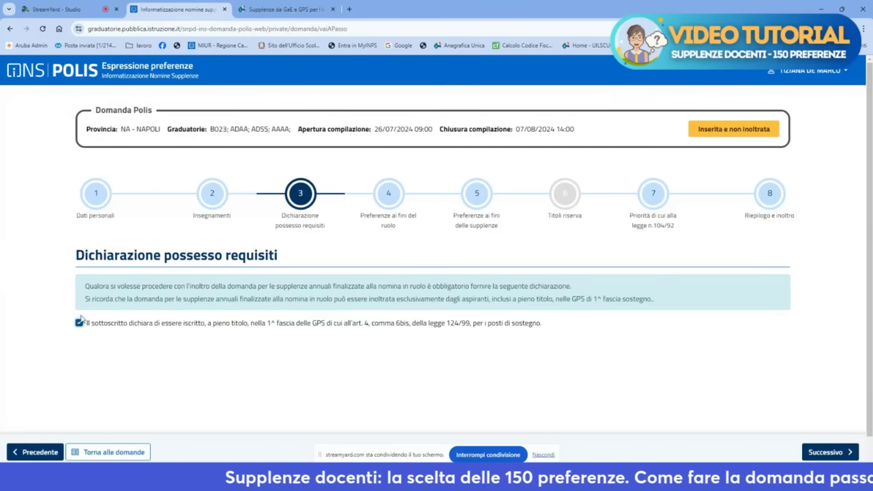
mouse_move(299, 196)
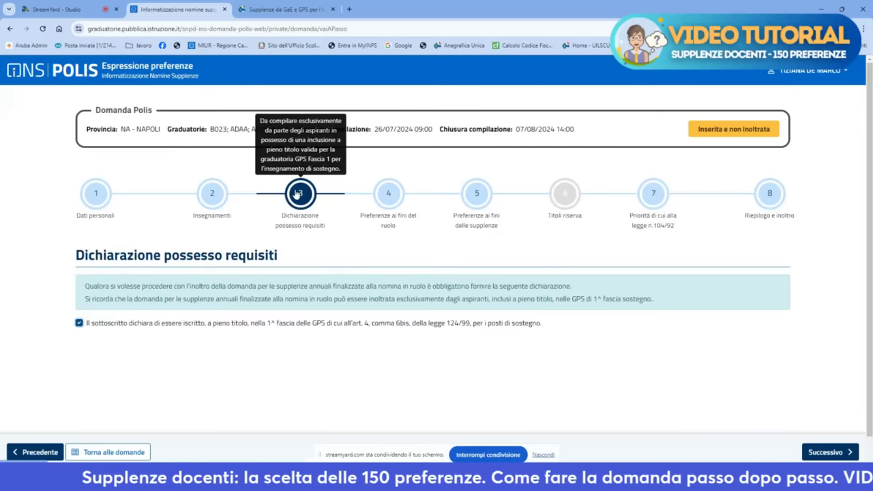
mouse_move(577, 185)
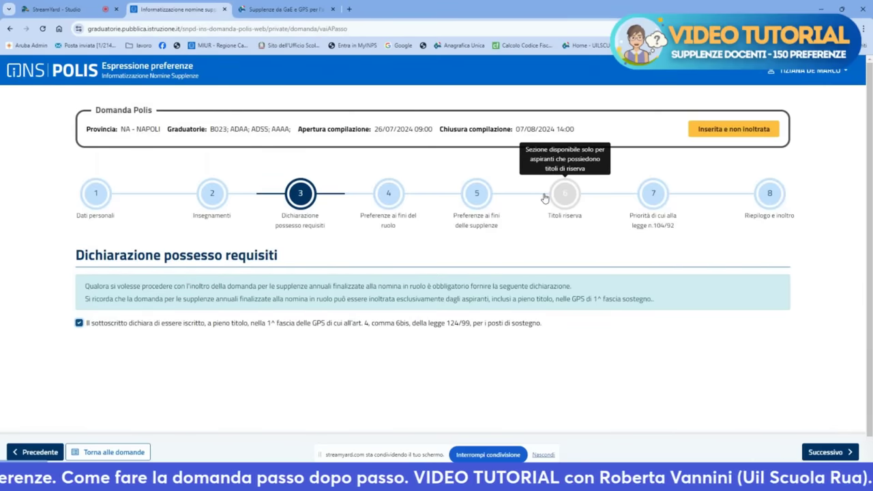
Start adding a preference for permanent appointment (ruolo) with teaching ADAA - SOSTEGNO SCUOLA INFANZIA and preference type Scuola.
mouse_move(386, 201)
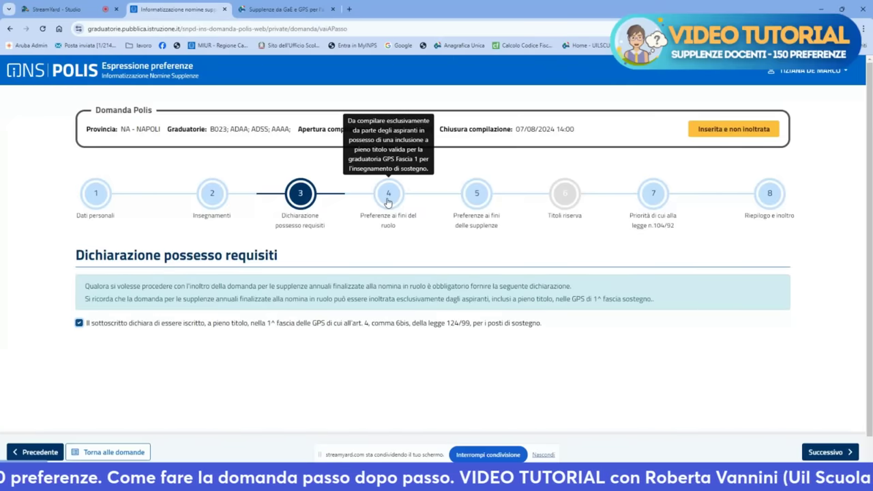
left_click(387, 199)
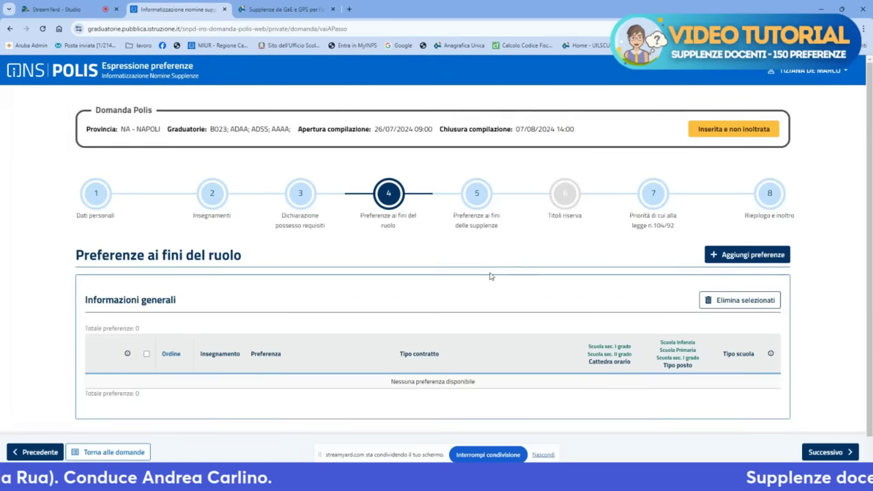
left_click(756, 256)
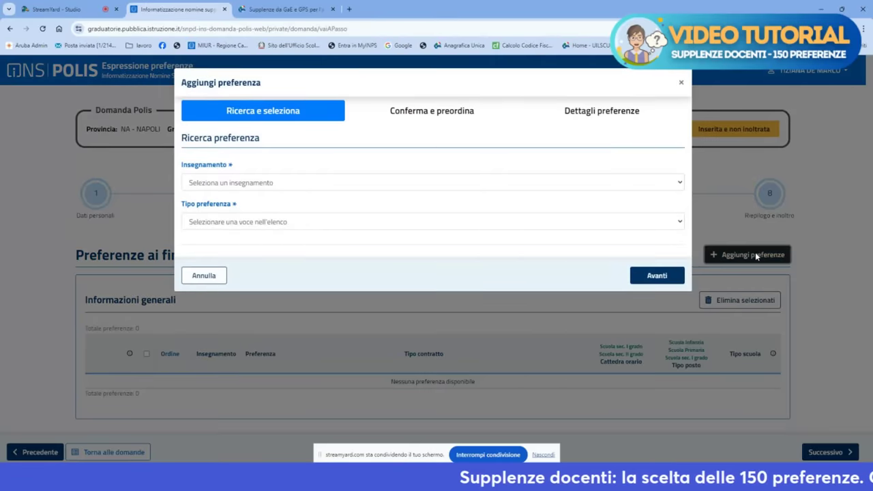
left_click(206, 183)
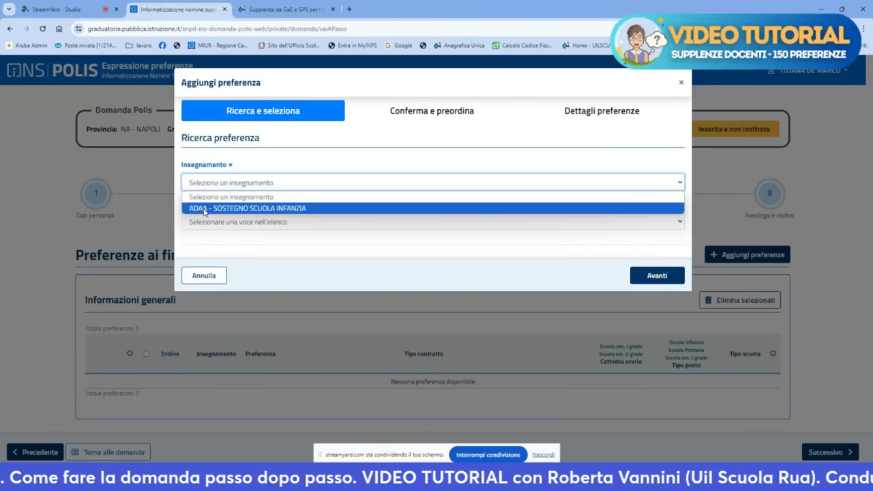
left_click(204, 211)
left_click(207, 222)
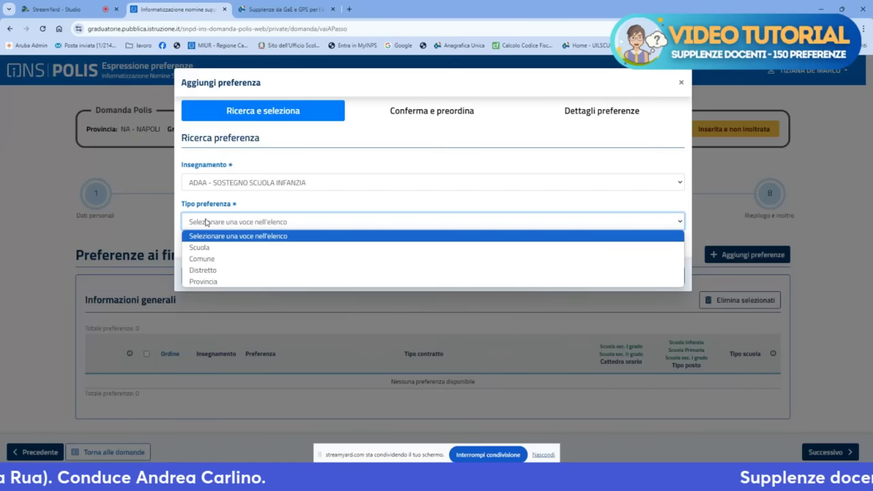
left_click(192, 248)
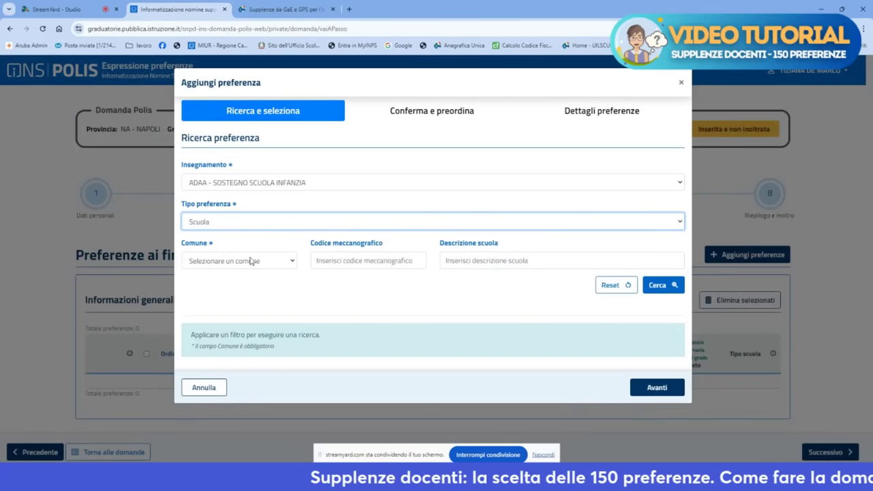
Search for the schools in the municipality of CASORIA.
left_click(292, 262)
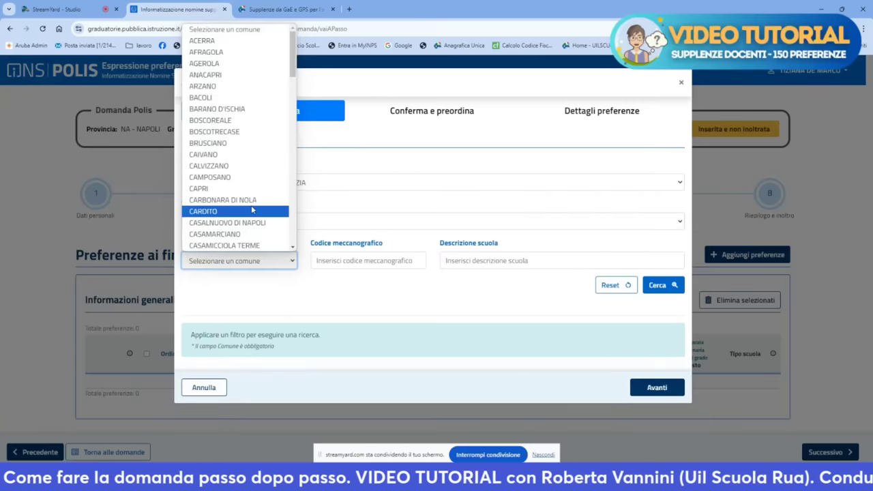
scroll(239, 170, "down", 3)
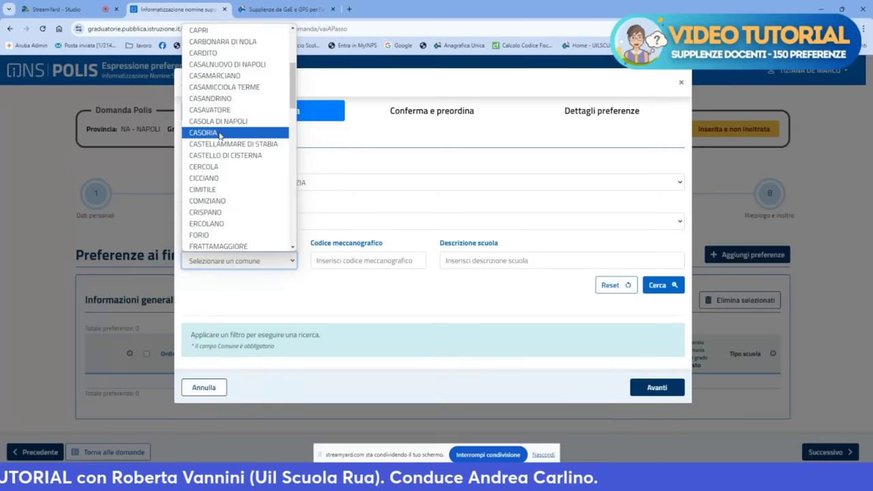
left_click(219, 133)
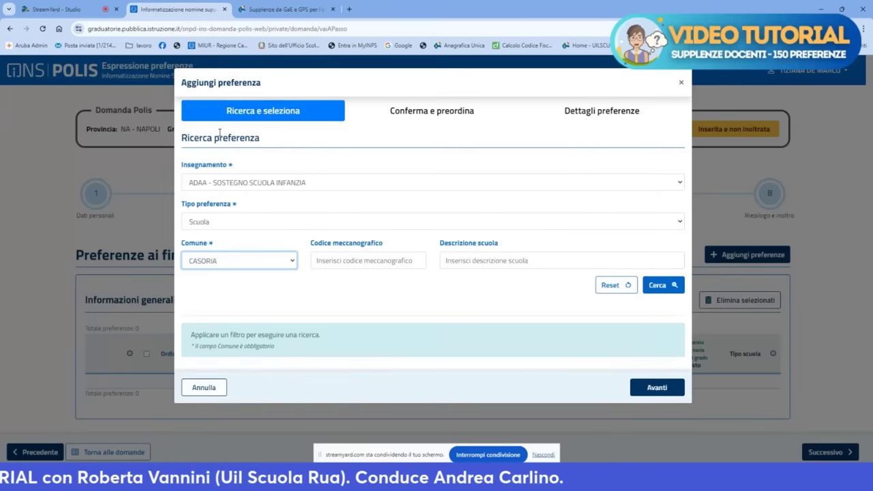
left_click(671, 288)
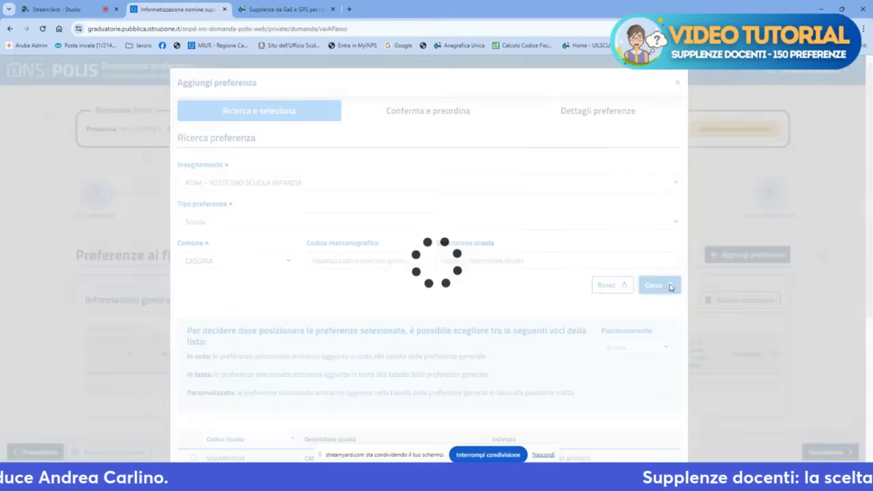
Select the schools CASORIA 3 IC CARDUCCI-KING and CASORIA LUDOVICO DA CASORIA and proceed to their confirmation and ordering.
scroll(476, 307, "down", 2)
scroll(477, 307, "down", 5)
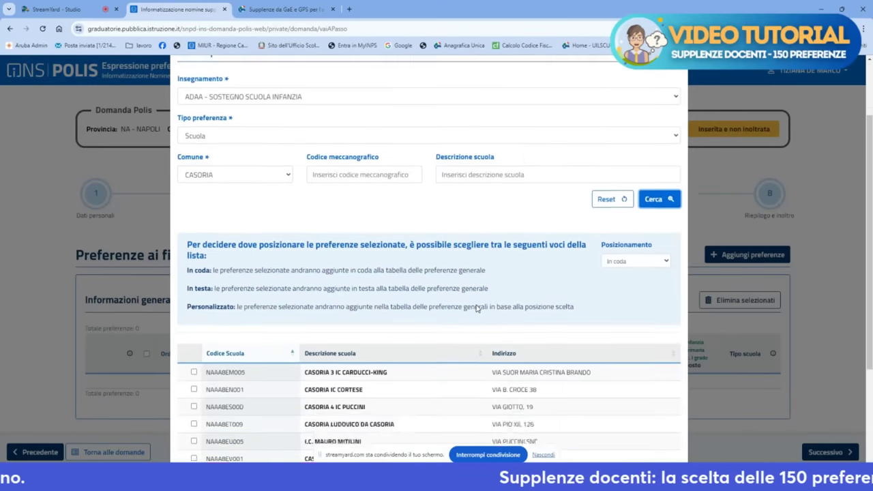
scroll(442, 282, "up", 1)
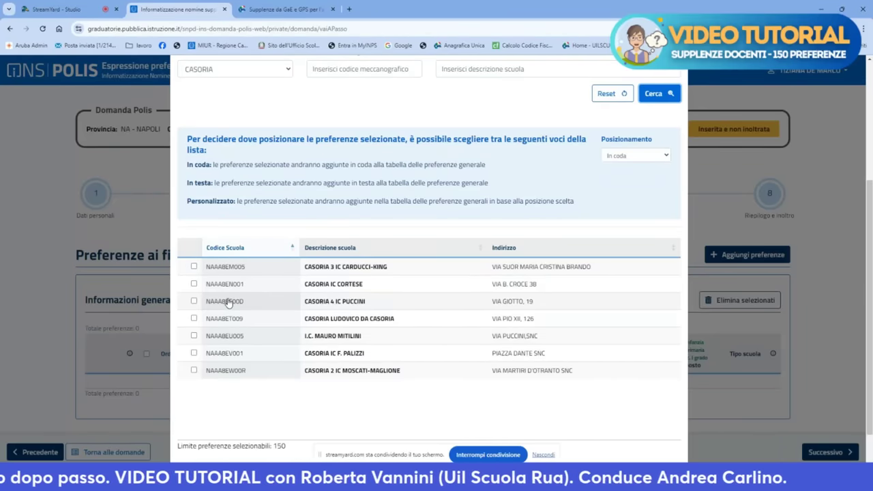
left_click(194, 268)
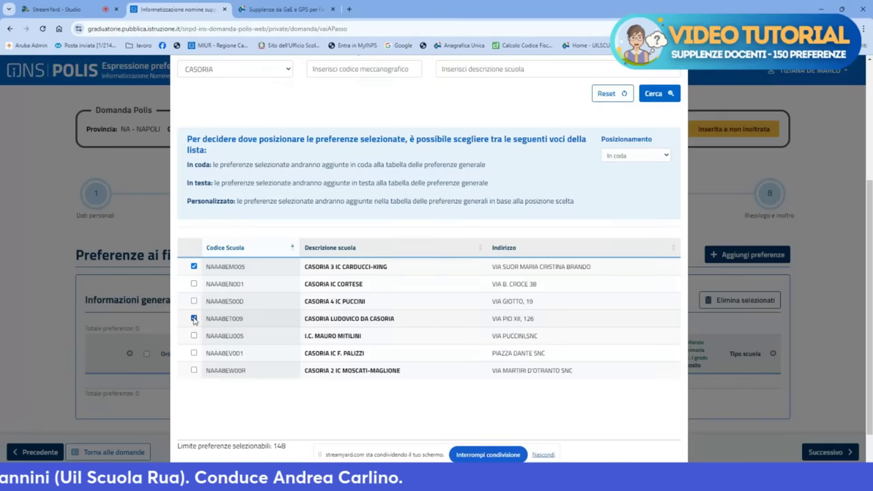
scroll(468, 275, "down", 1)
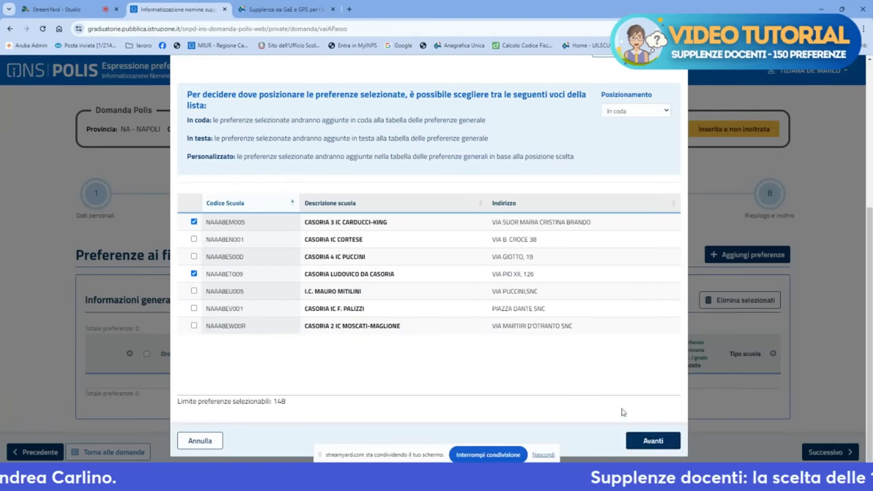
scroll(623, 412, "up", 2)
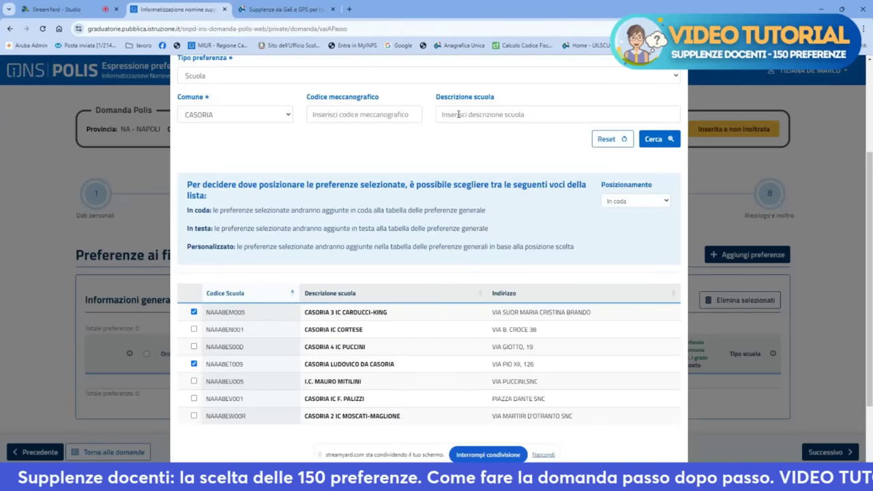
scroll(574, 315, "down", 2)
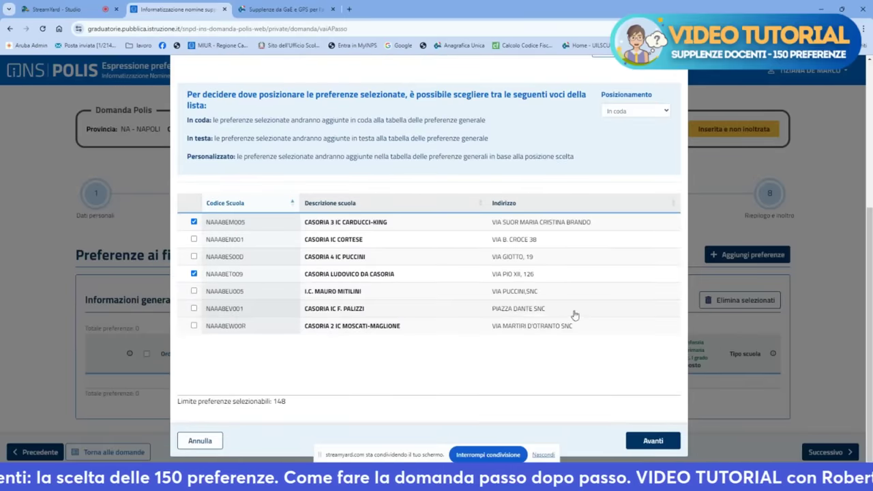
left_click(653, 441)
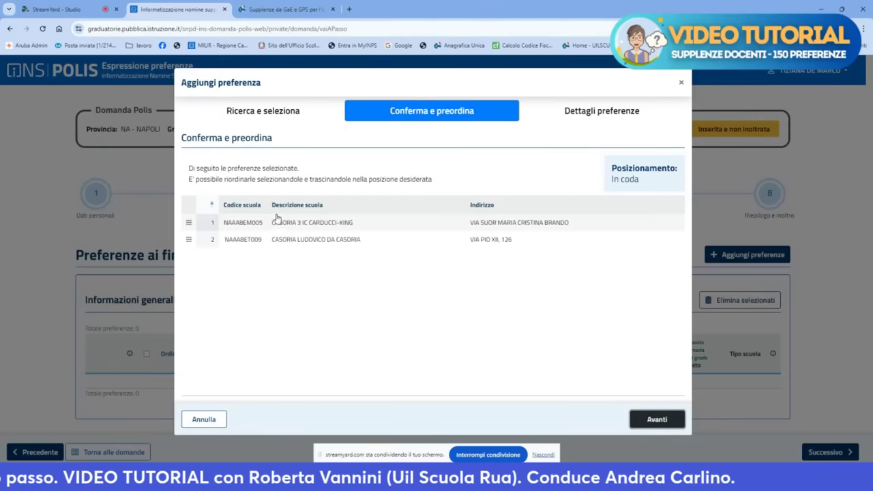
Return to the preference search and change the municipality to SORRENTO.
left_click(251, 116)
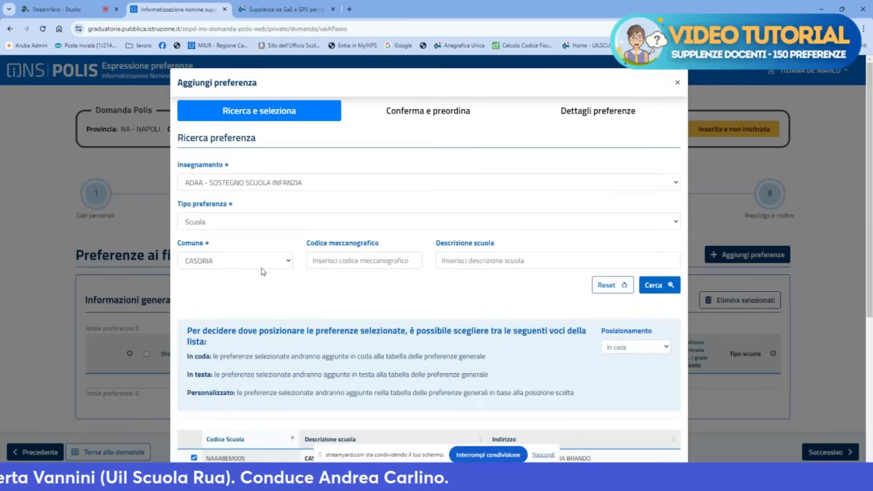
left_click(287, 263)
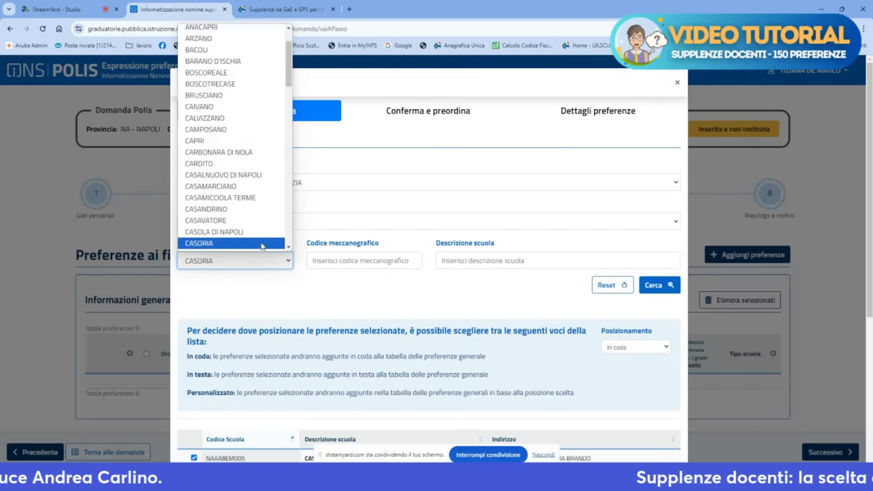
scroll(253, 235, "down", 1)
scroll(253, 234, "down", 4)
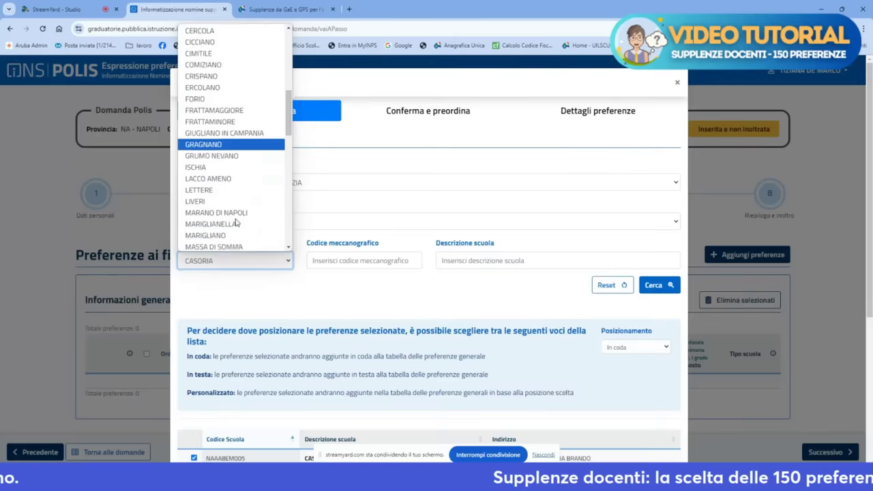
scroll(235, 197, "up", 3)
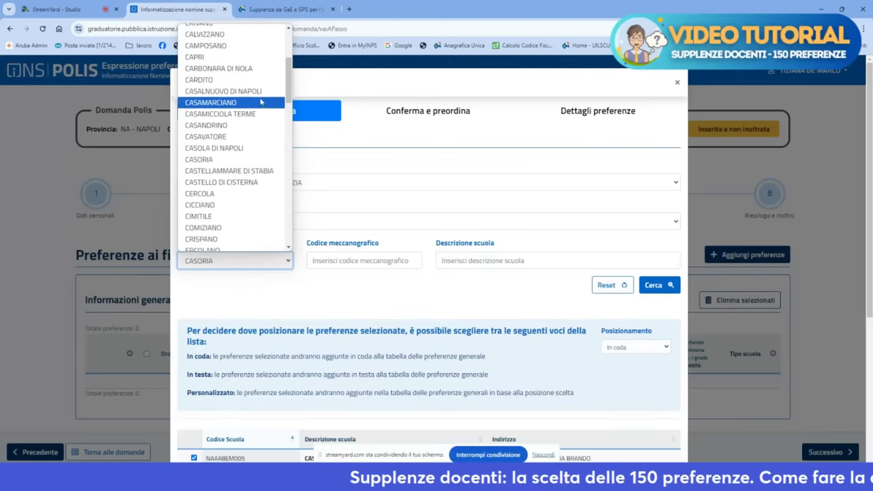
scroll(251, 102, "down", 15)
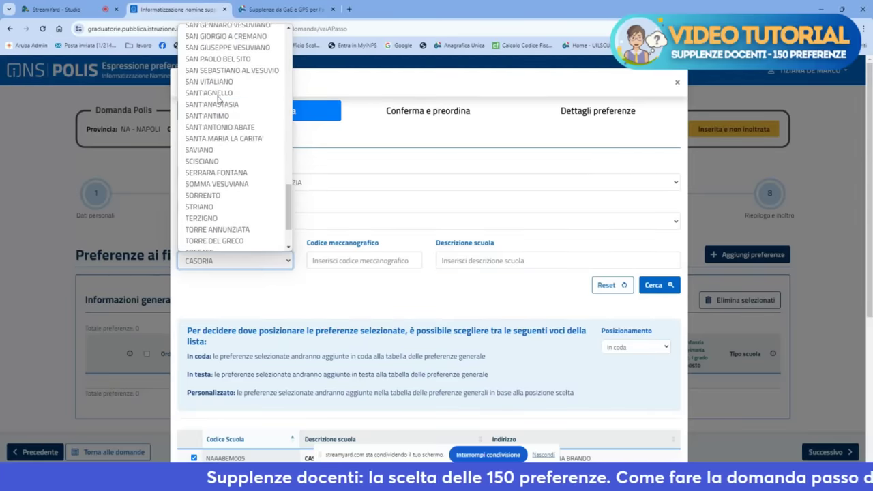
left_click(203, 189)
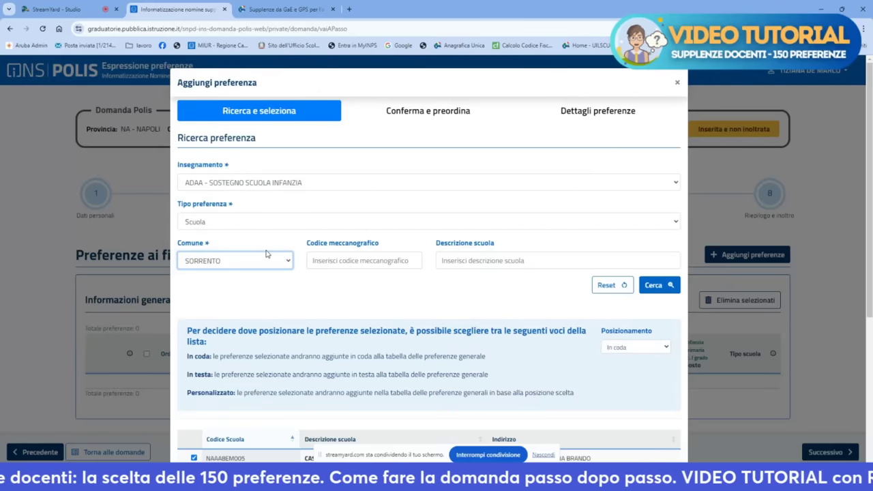
Change the preference type for the ADAA teaching from individual schools to Comune.
left_click(673, 222)
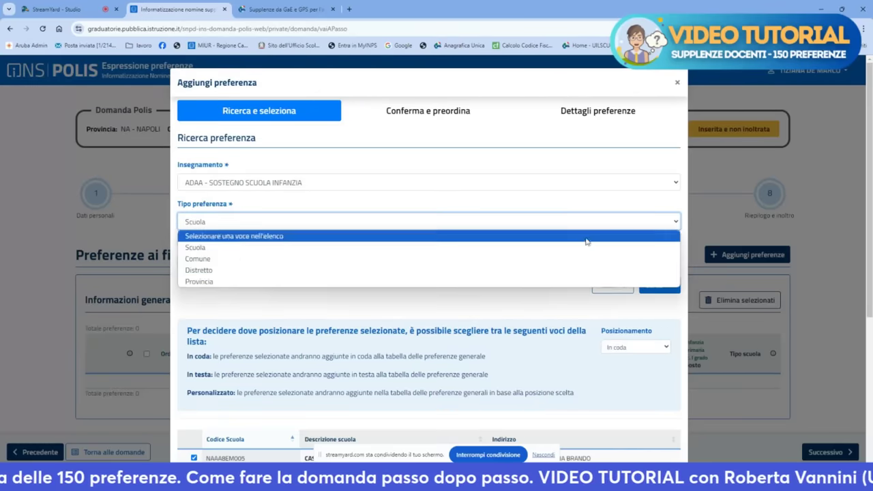
left_click(518, 259)
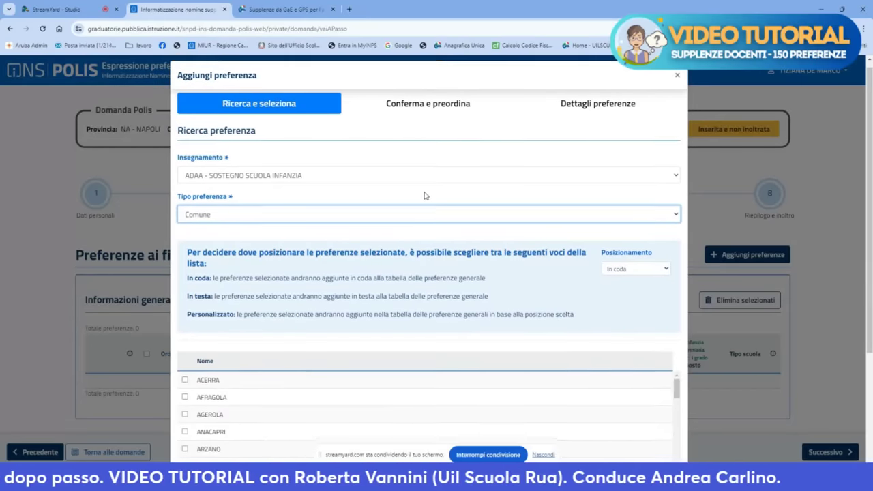
scroll(425, 194, "down", 2)
scroll(425, 196, "up", 1)
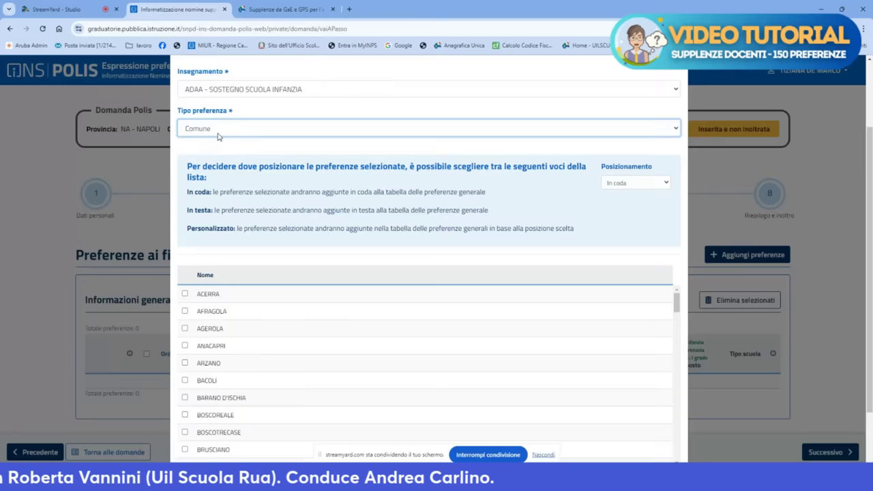
Select the municipality of SORRENTO and confirm the selection, continuing to the preference details.
scroll(320, 259, "down", 2)
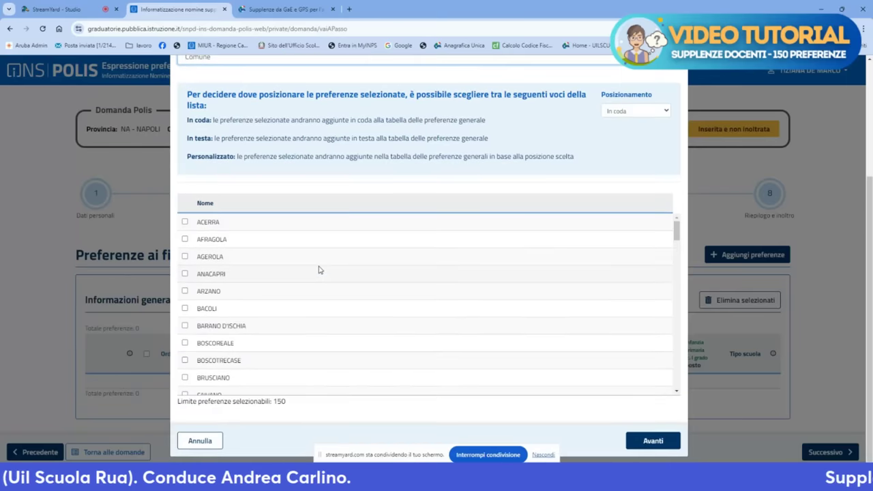
scroll(232, 241, "down", 4)
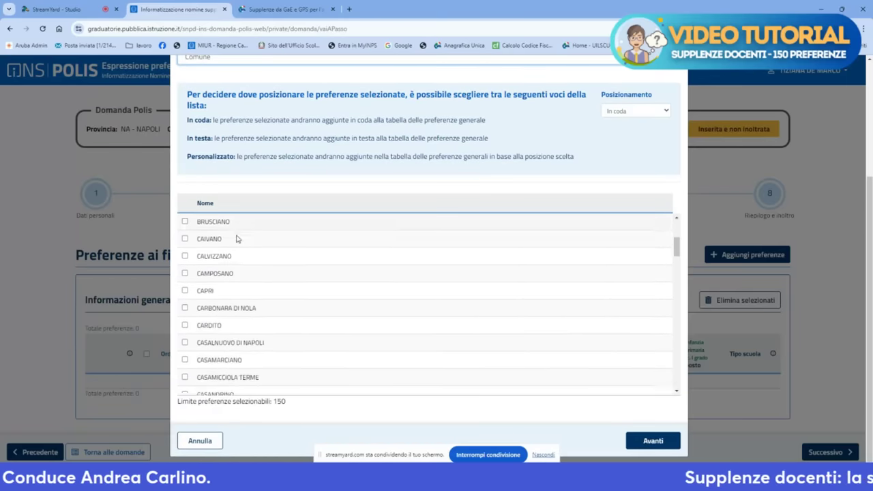
scroll(237, 242, "down", 5)
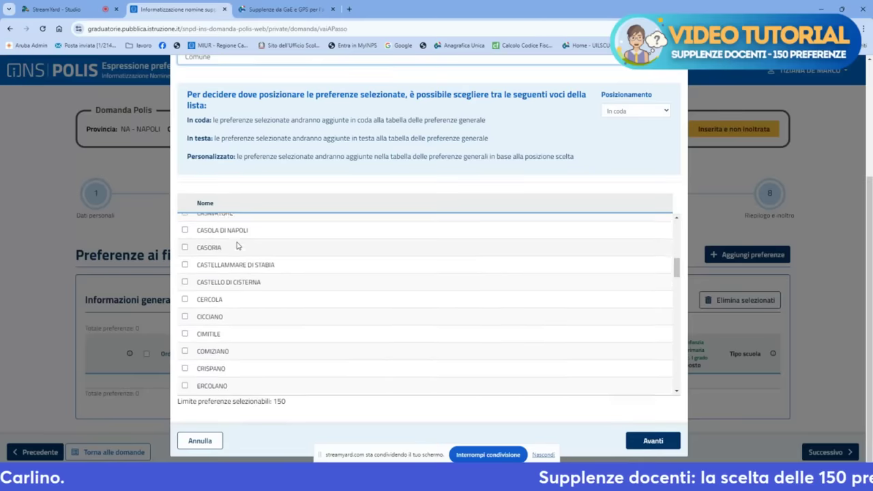
scroll(232, 248, "down", 3)
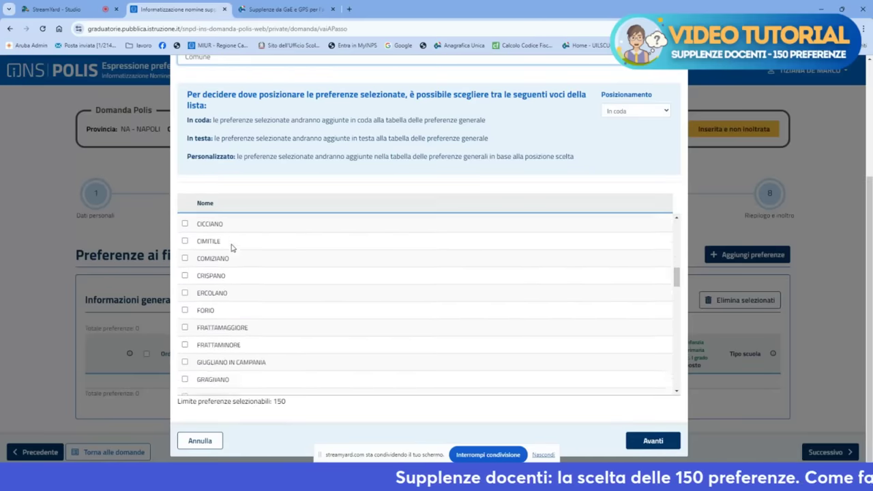
scroll(231, 248, "down", 8)
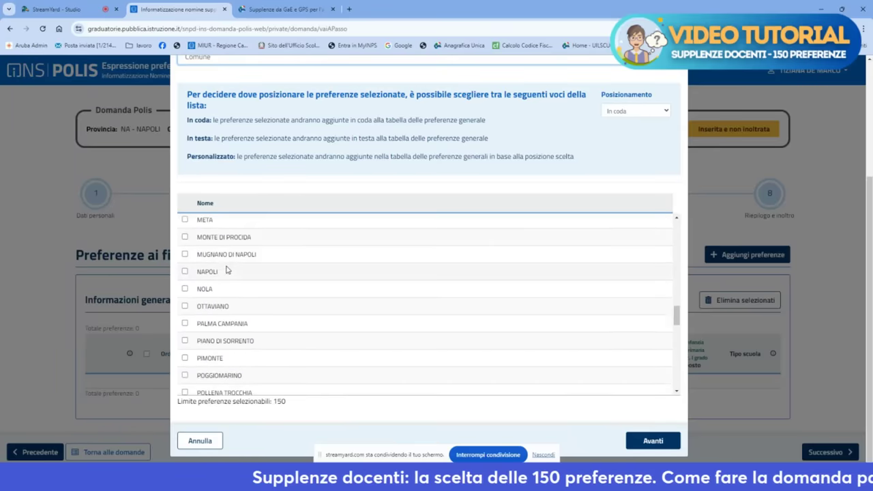
scroll(227, 270, "down", 5)
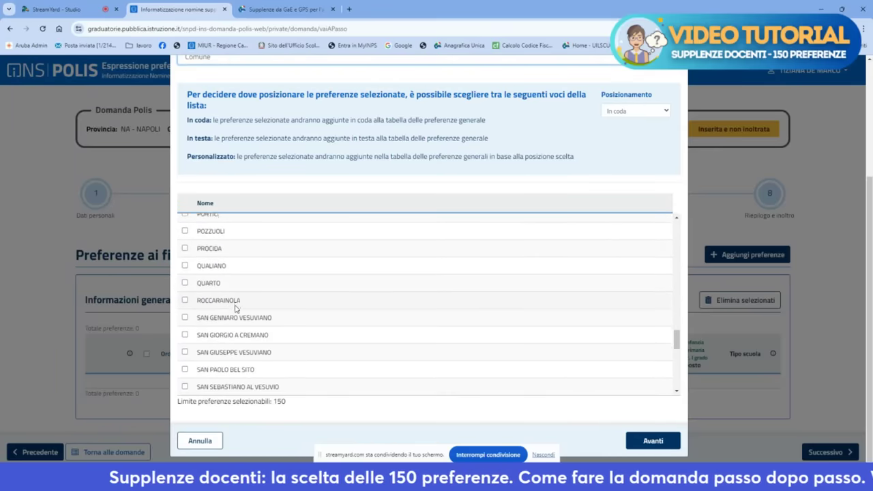
scroll(261, 307, "down", 5)
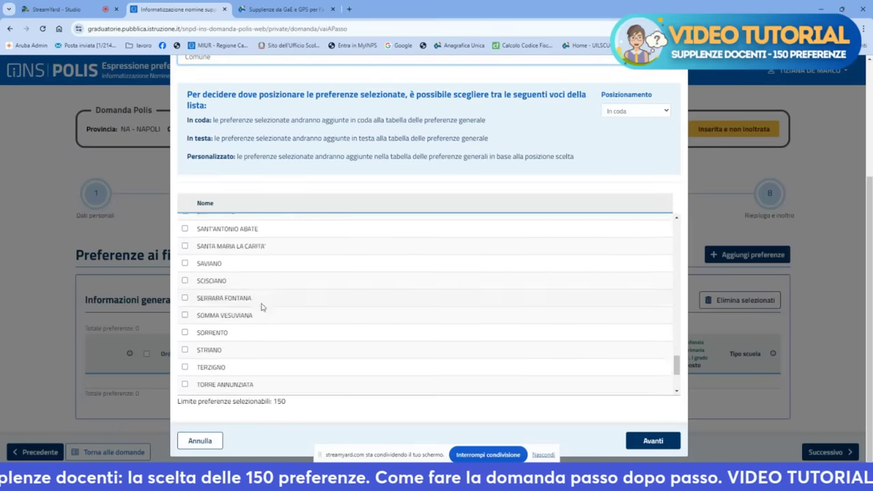
scroll(232, 300, "down", 2)
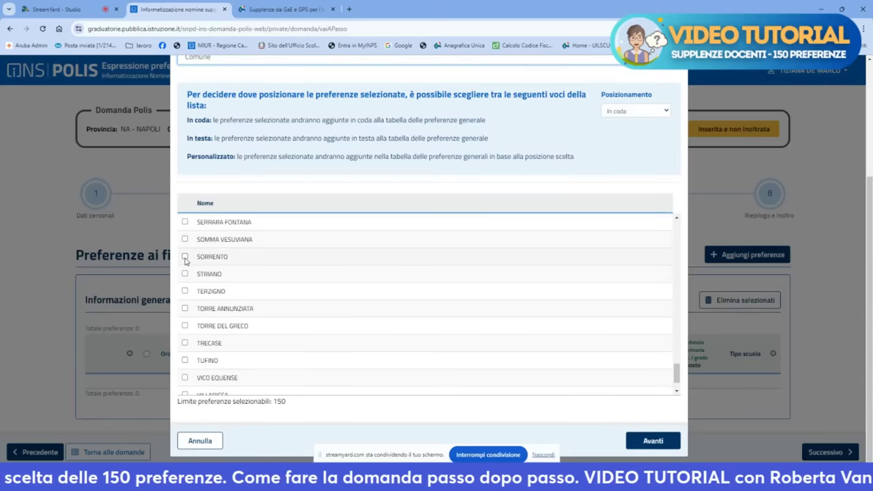
left_click(185, 257)
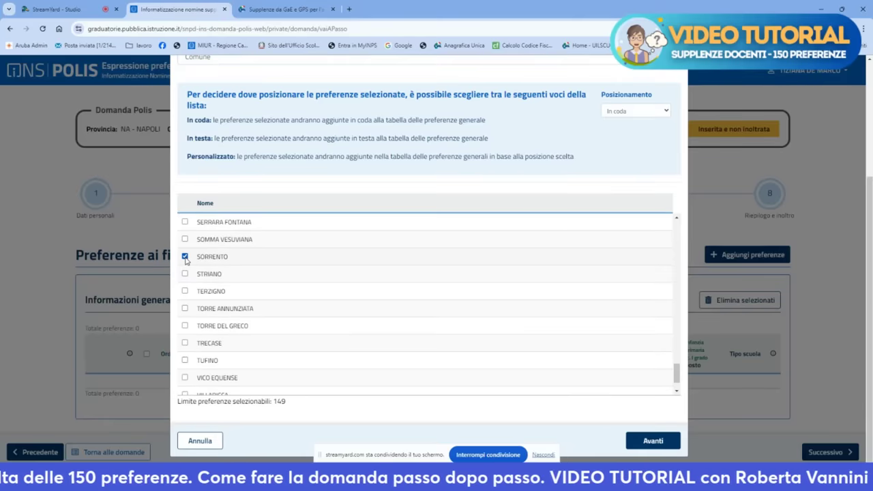
left_click(651, 441)
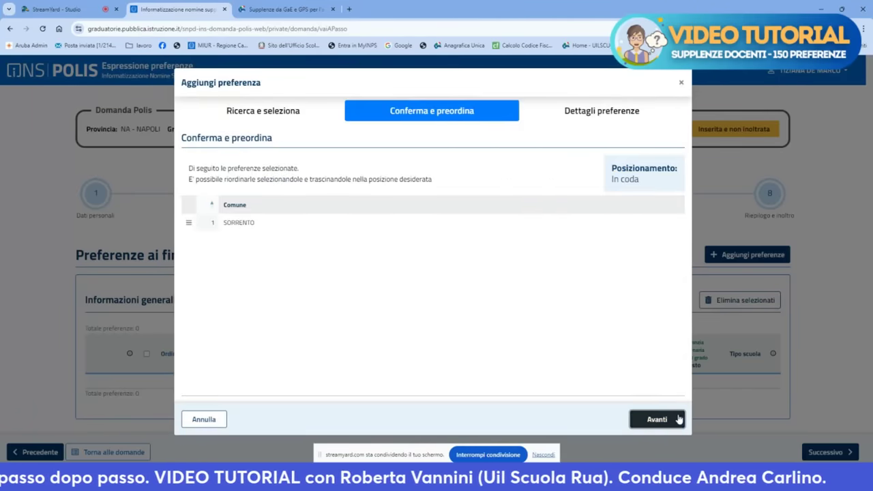
left_click(657, 419)
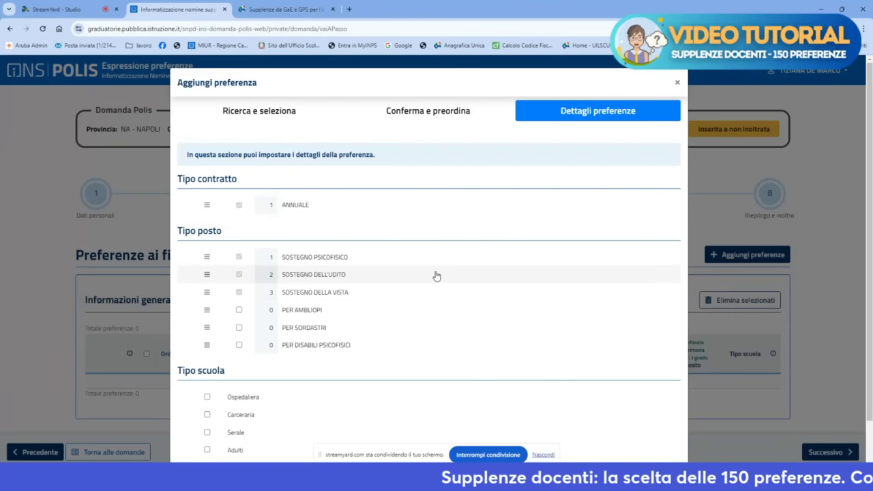
Include the school types Ospedaliera, Carceraria, Serale and Adulti in the SORRENTO preference and save it.
scroll(437, 275, "down", 2)
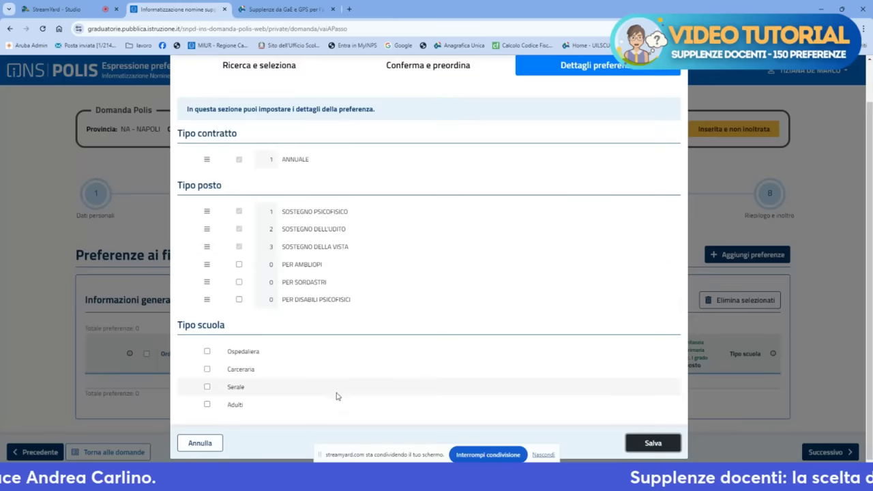
left_click(207, 352)
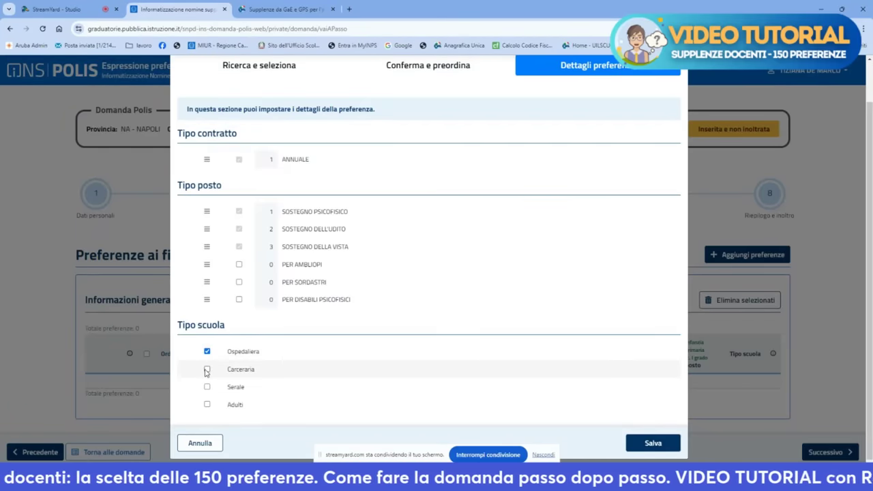
left_click(207, 370)
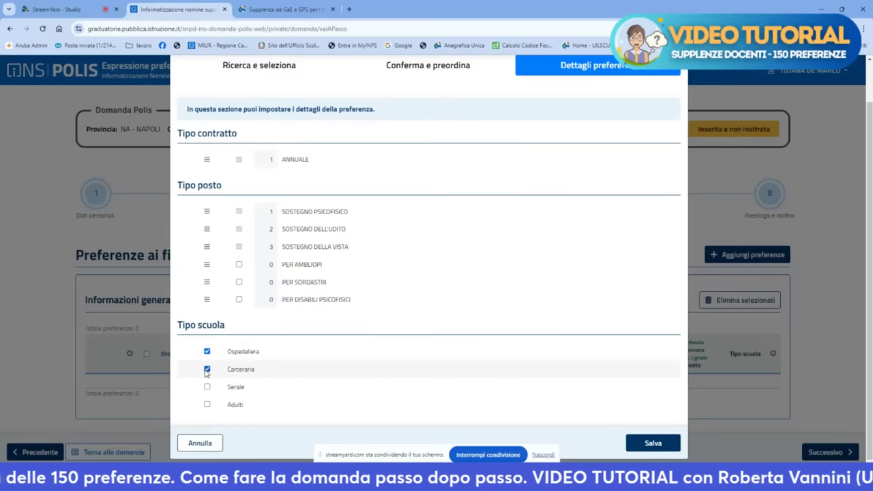
left_click(207, 388)
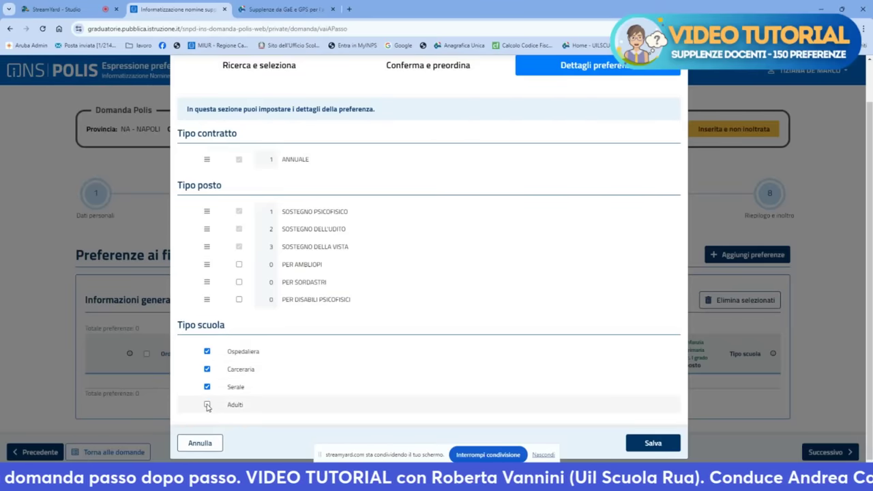
left_click(207, 405)
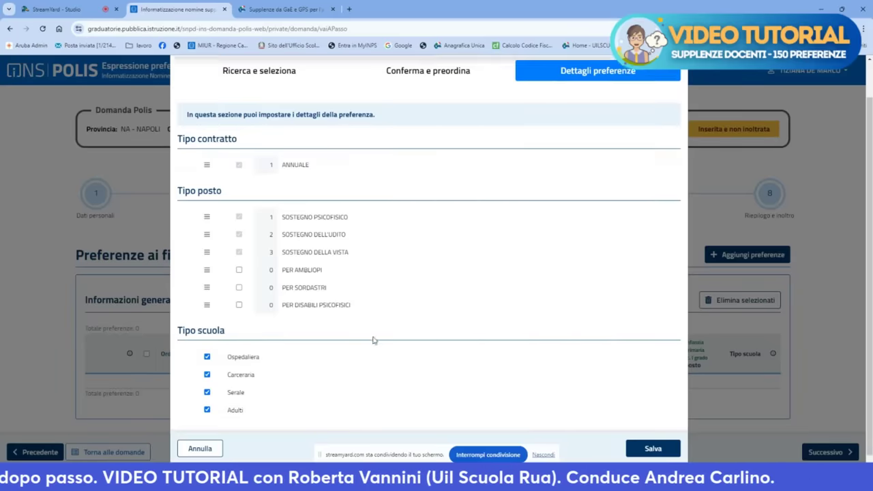
left_click(651, 440)
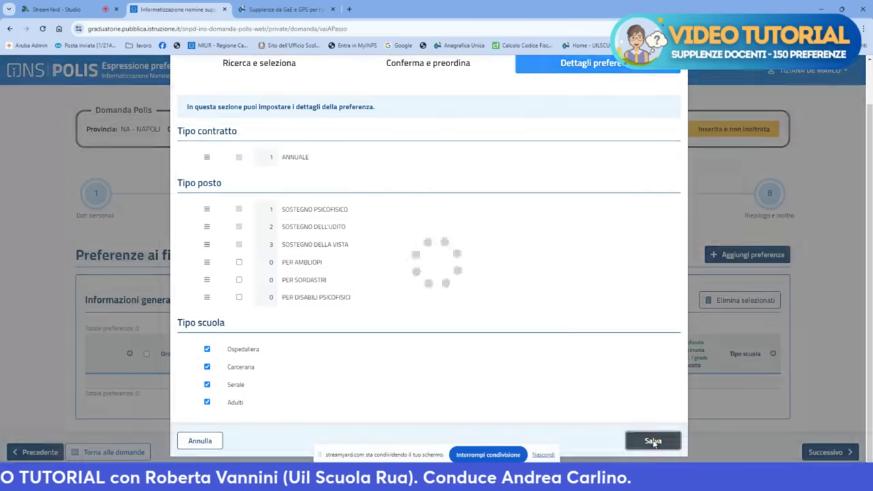
scroll(564, 360, "down", 1)
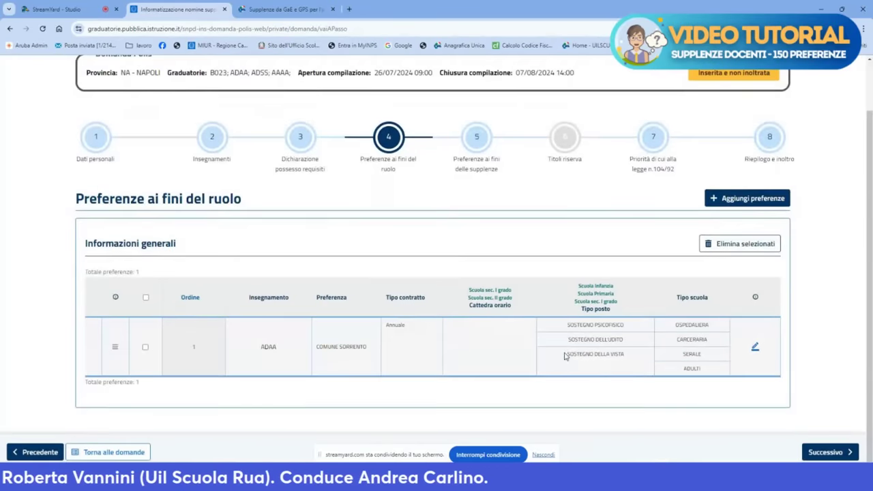
scroll(470, 337, "up", 1)
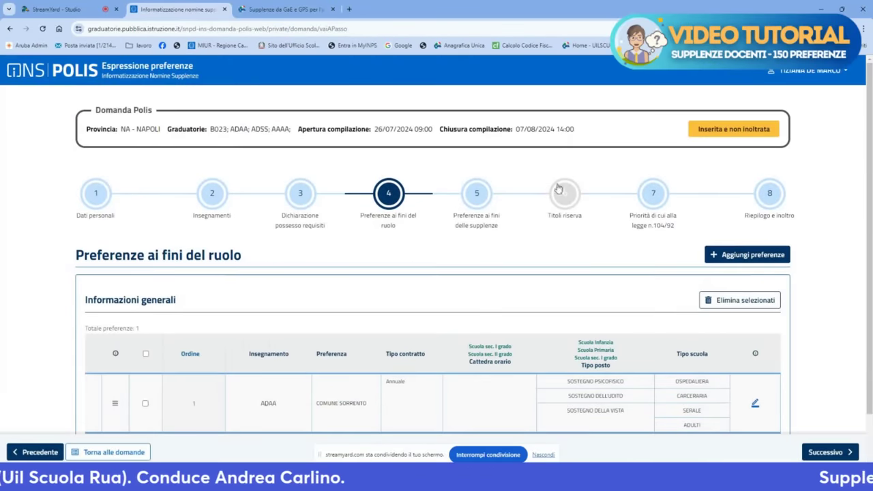
Edit the saved COMUNE SORRENTO preference to exclude the ADULTI school type and save the change.
scroll(439, 372, "down", 1)
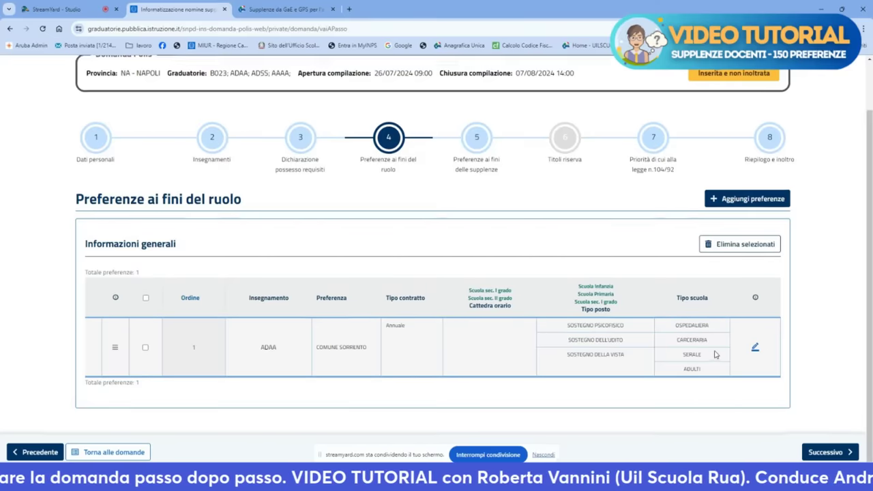
left_click(755, 350)
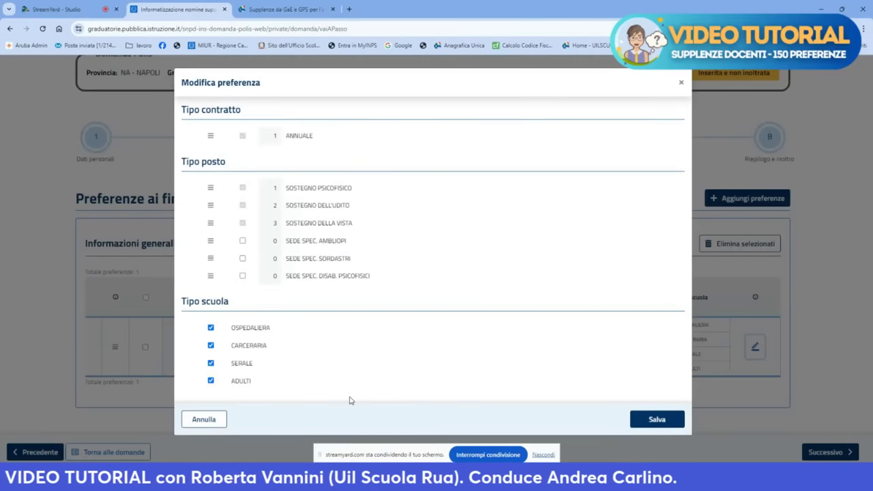
left_click(210, 382)
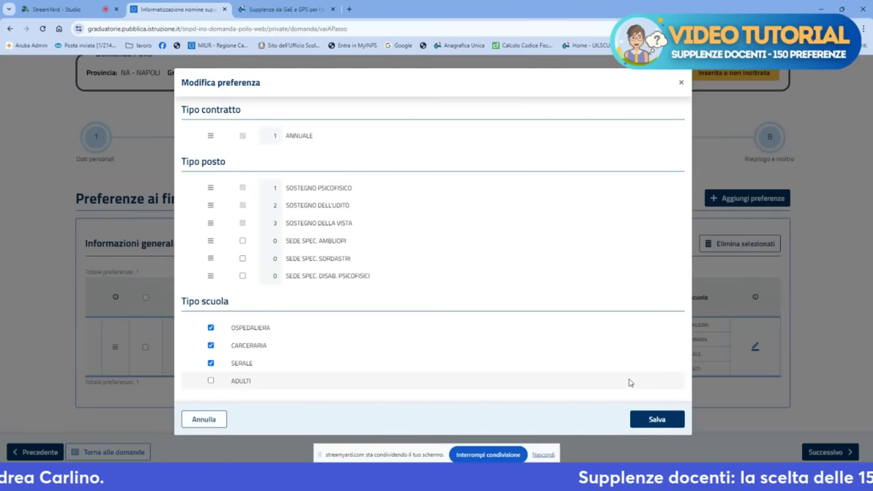
left_click(656, 417)
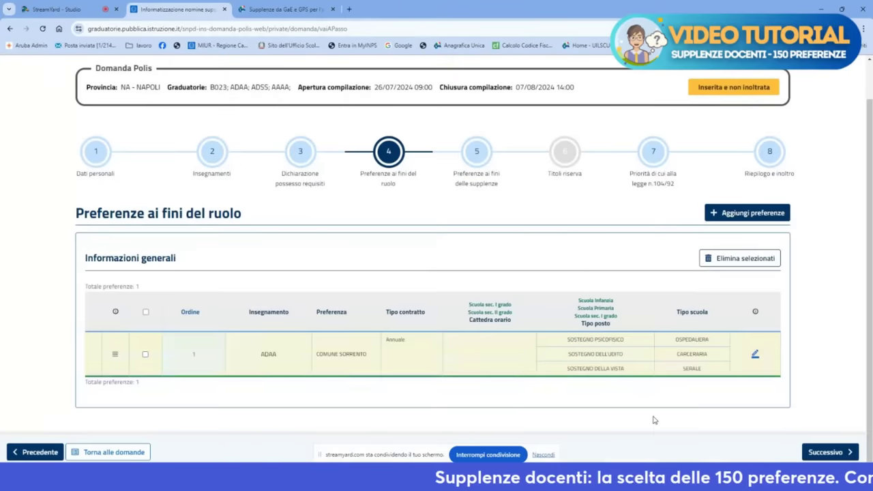
Start adding another preference with teaching ADAA - SOSTEGNO SCUOLA INFANZIA and preference type Scuola.
left_click(758, 214)
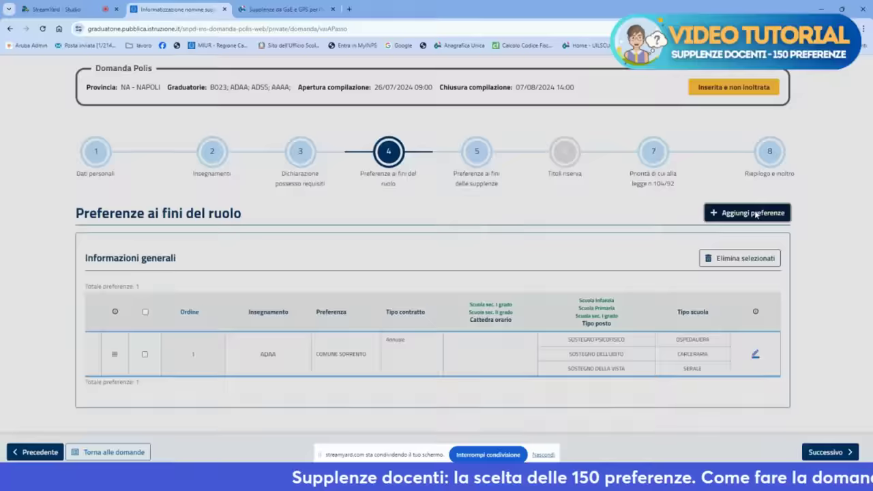
left_click(263, 183)
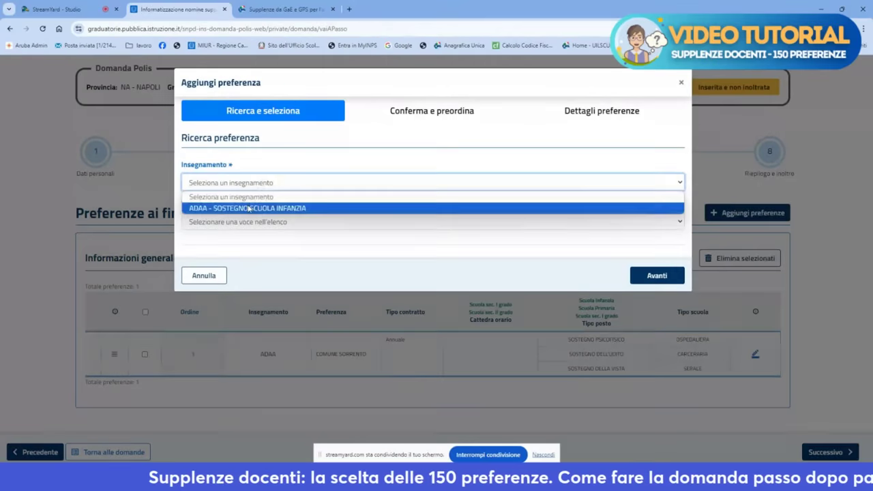
left_click(248, 208)
left_click(242, 221)
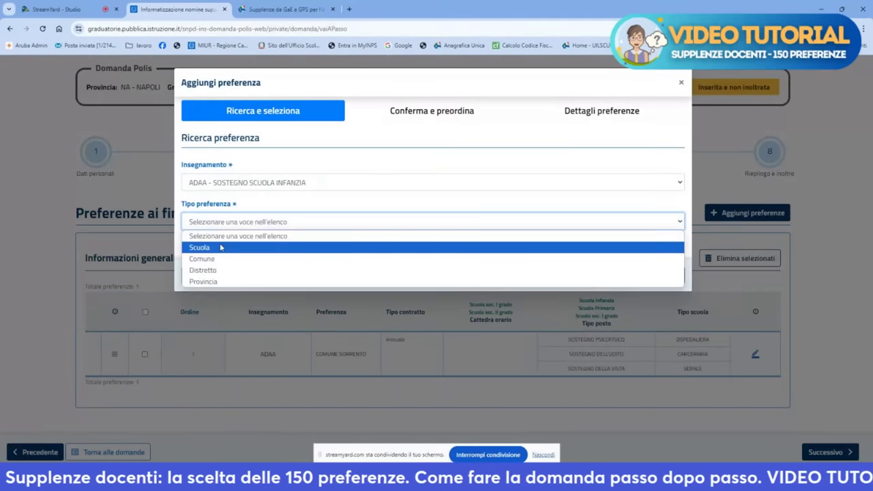
left_click(224, 246)
Set the municipality to CASORIA and search for its schools.
left_click(246, 260)
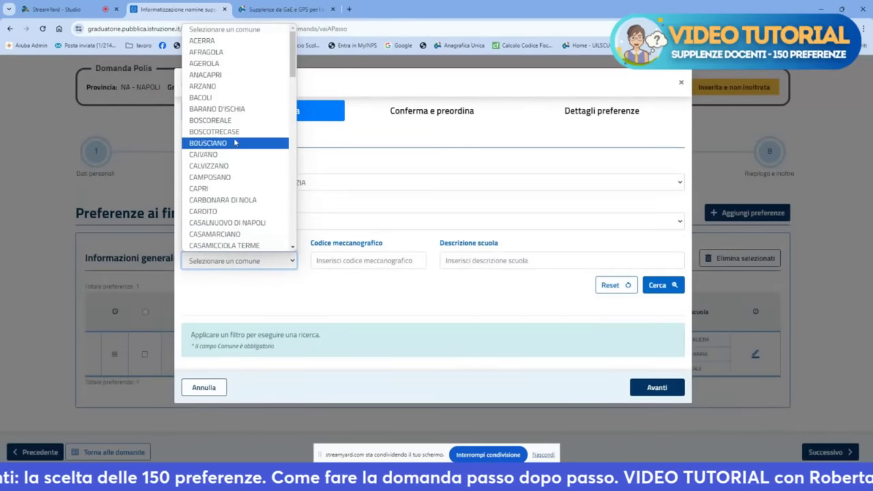
scroll(214, 162, "down", 5)
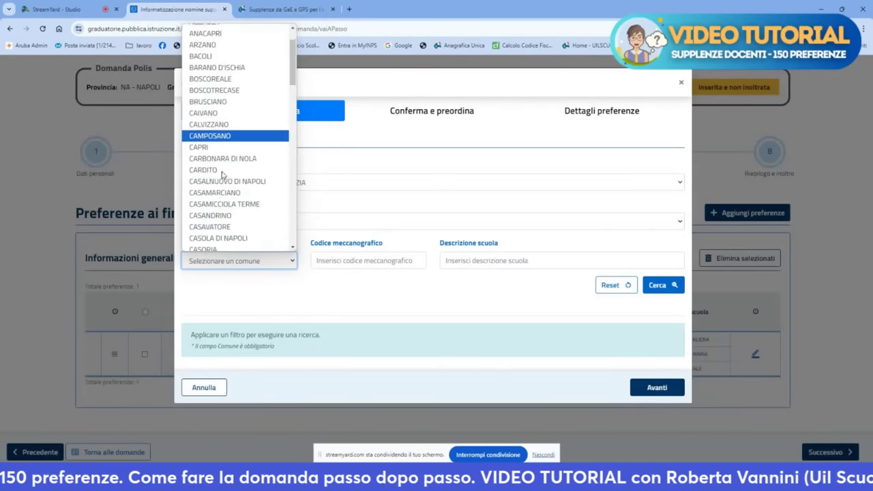
left_click(231, 112)
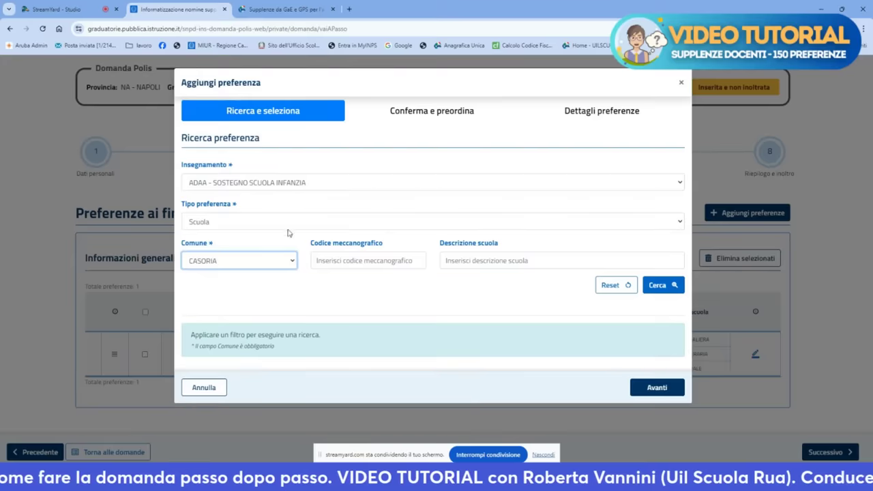
left_click(673, 287)
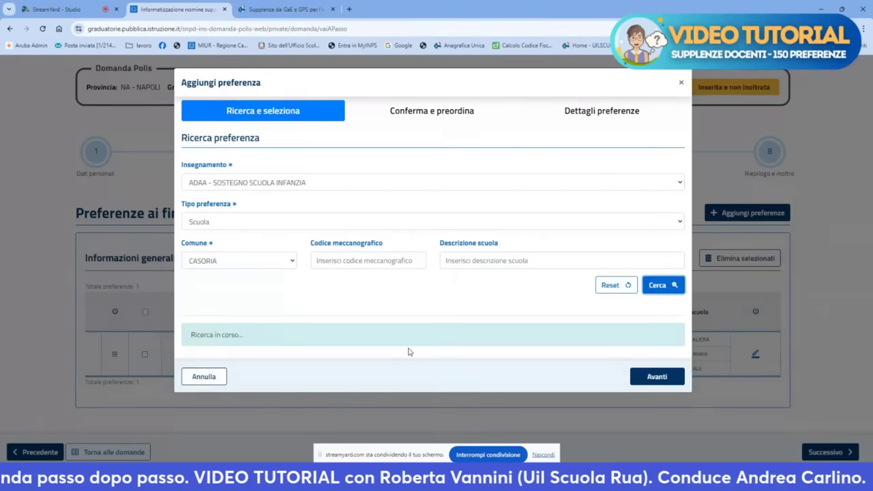
Select the schools CASORIA 3 IC CARDUCCI-KING and CASORIA LUDOVICO DA CASORIA and save them as preferences with the default details.
scroll(294, 378, "down", 3)
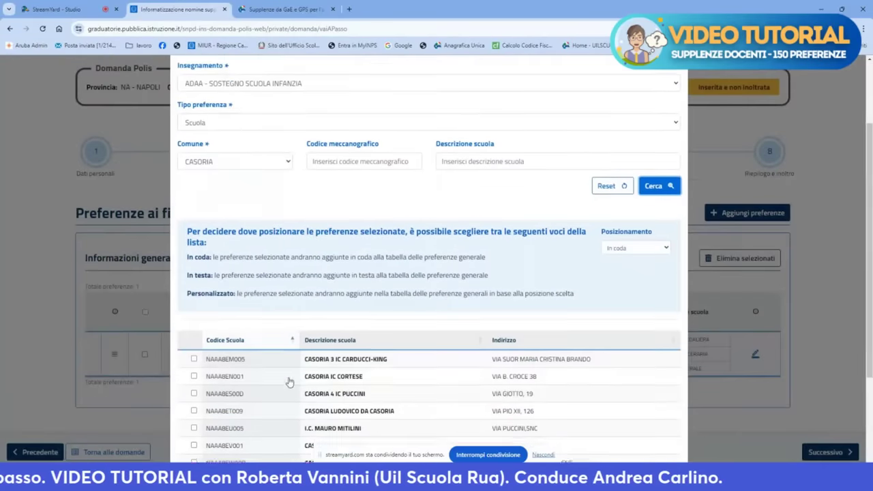
left_click(194, 317)
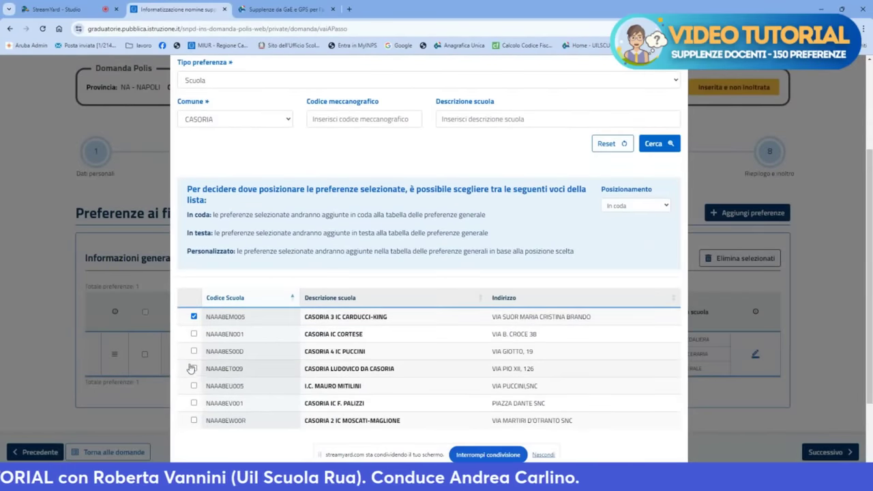
left_click(194, 369)
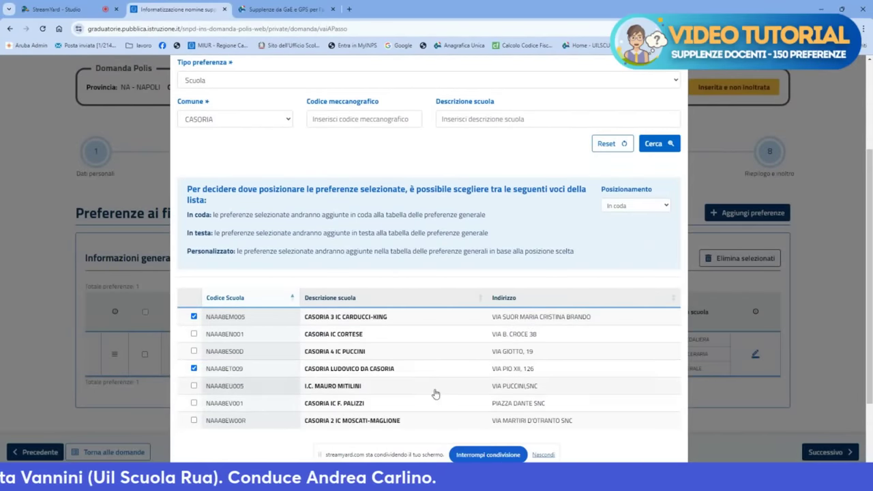
scroll(605, 364, "down", 3)
left_click(638, 441)
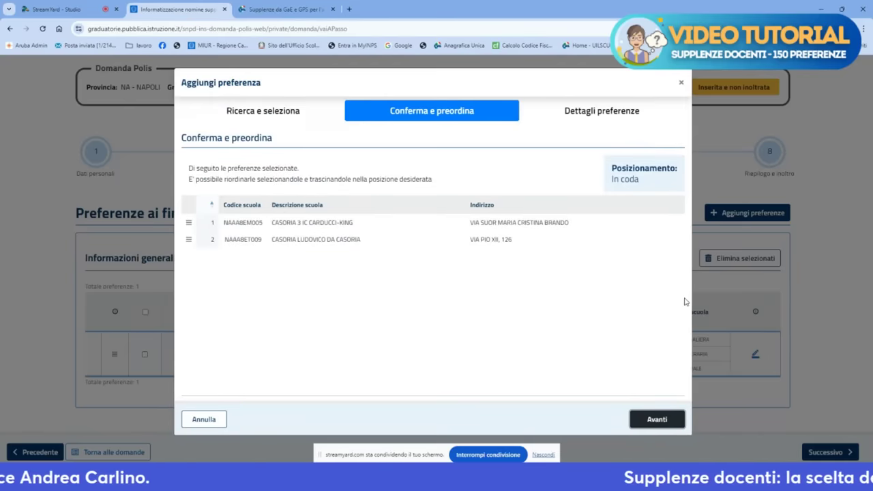
left_click(651, 421)
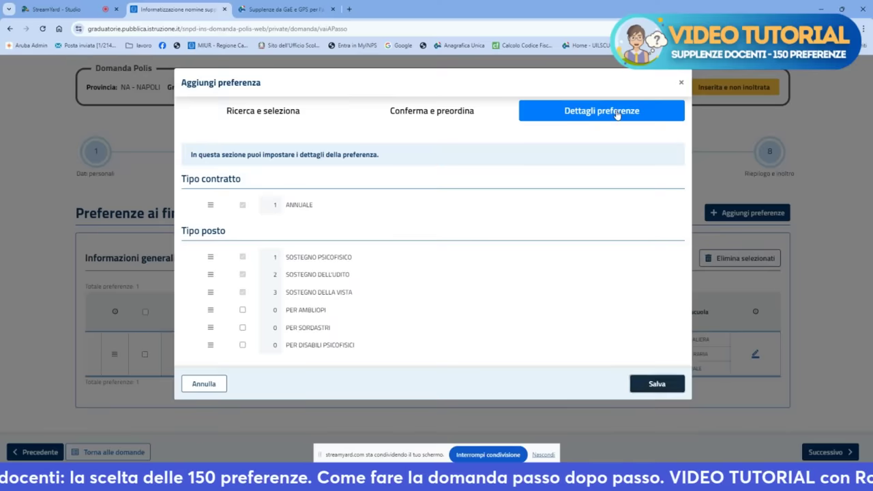
left_click(668, 385)
Reorder the preferences so CASORIA LUDOVICO DA CASORIA is first, CASORIA 3 IC CARDUCCI-KING second and COMUNE SORRENTO third.
scroll(650, 372, "down", 2)
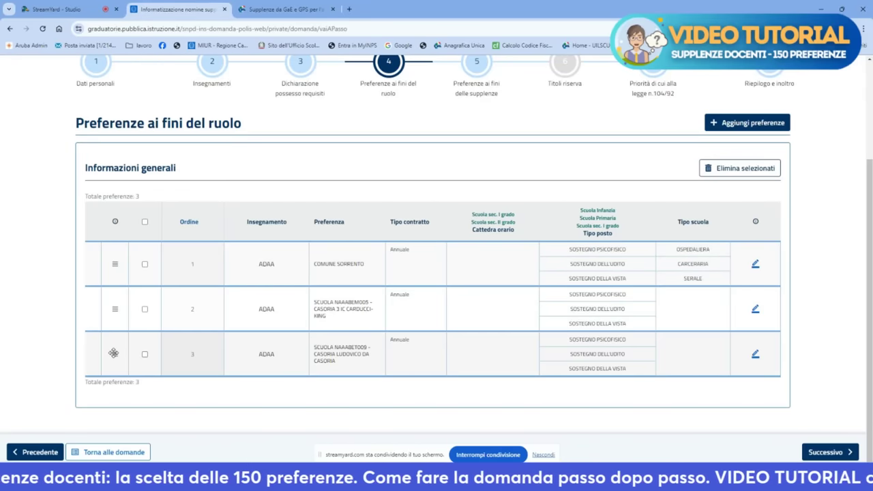
left_click_drag(114, 354, 113, 263)
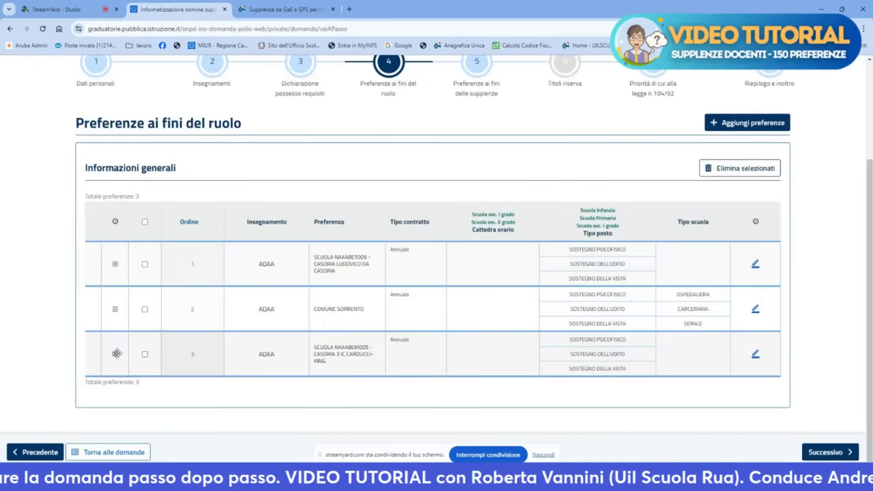
left_click_drag(116, 354, 113, 308)
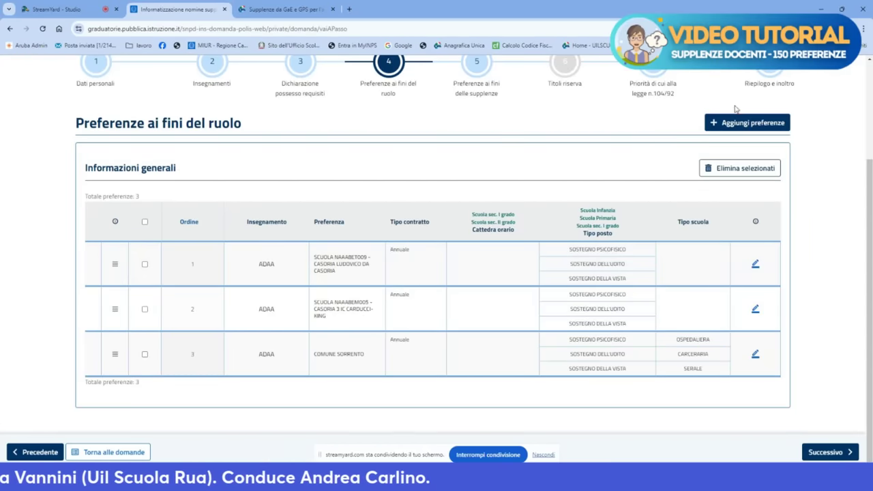
Start adding a preference with teaching ADAA - SOSTEGNO SCUOLA INFANZIA and preference type Provincia.
left_click(747, 122)
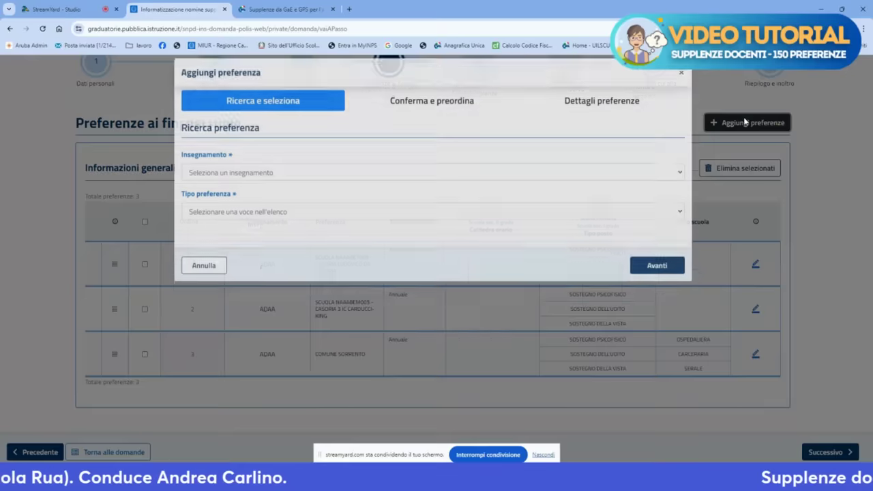
left_click(251, 180)
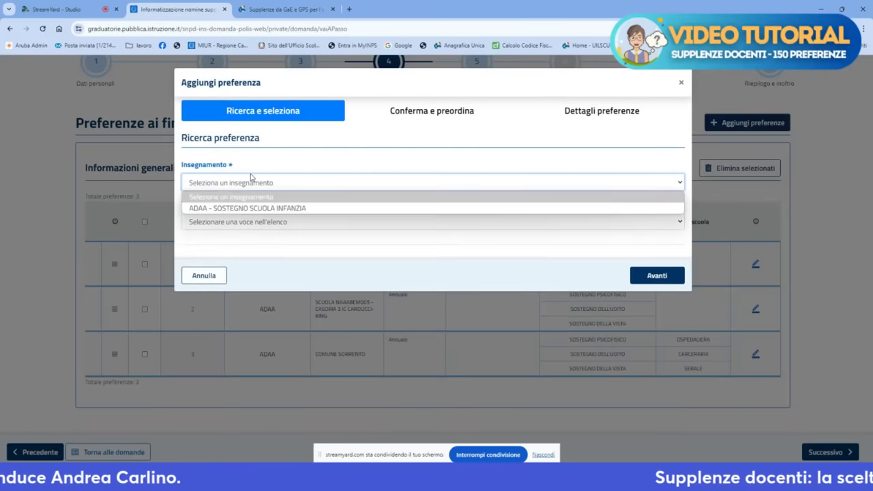
left_click(236, 208)
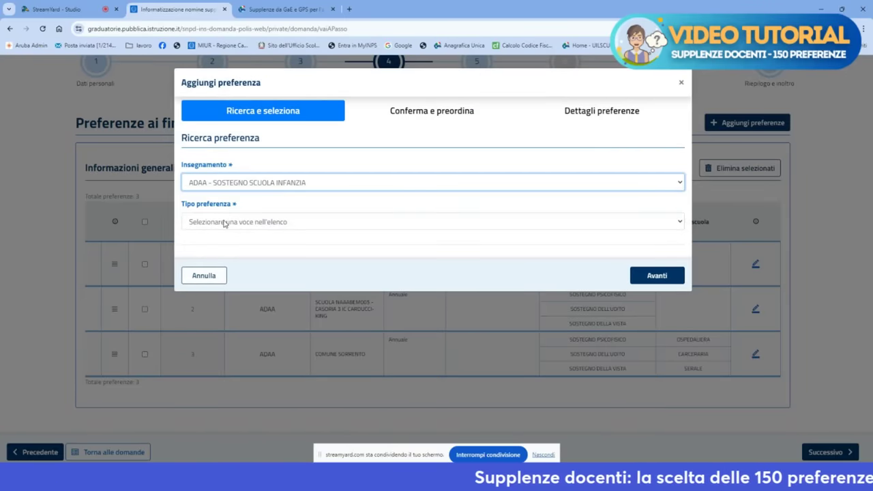
left_click(225, 222)
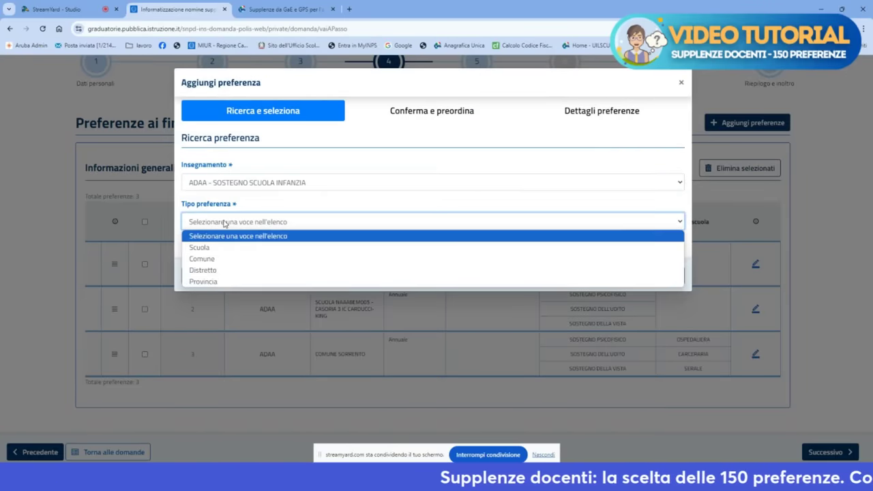
left_click(199, 281)
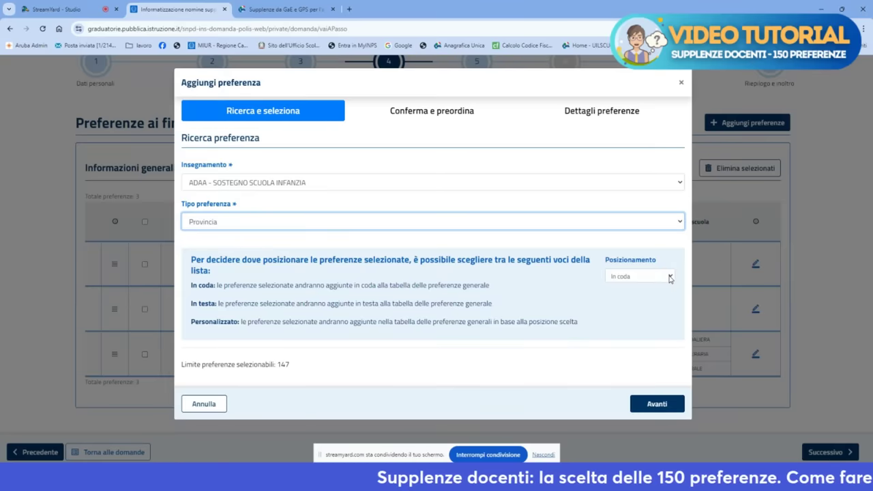
Set the province preference's positioning to In testa and proceed to its details.
left_click(669, 277)
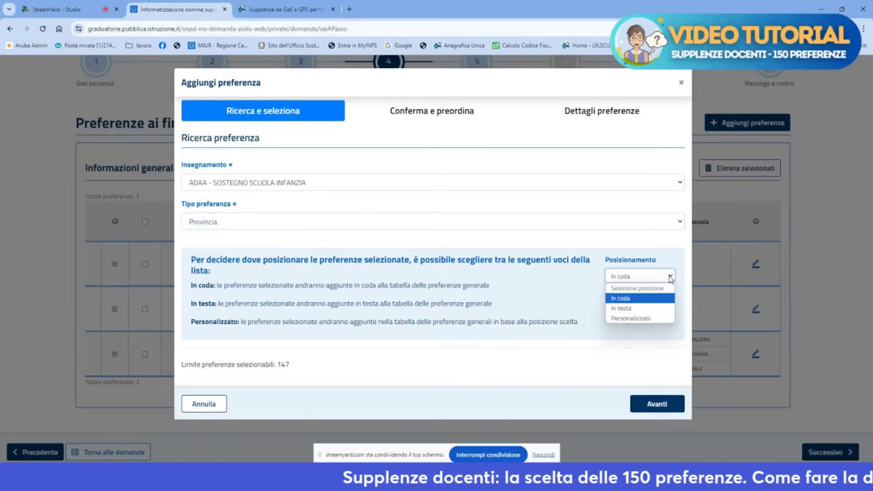
left_click(646, 309)
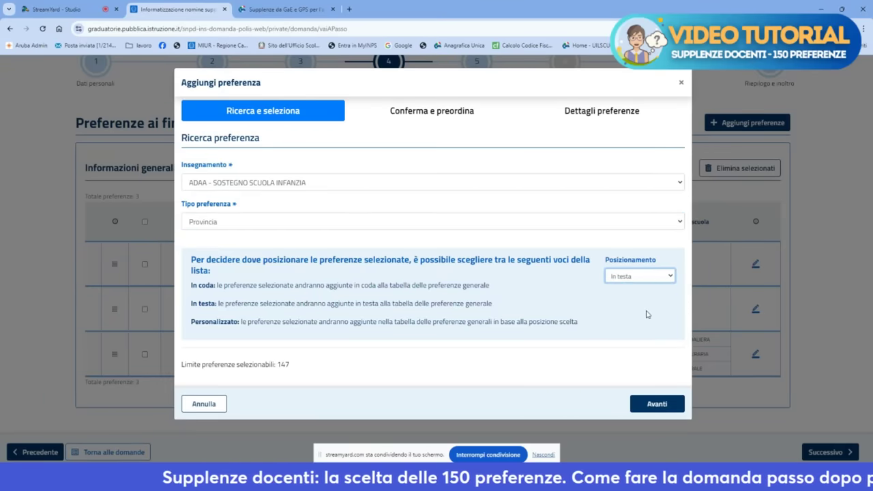
left_click(651, 410)
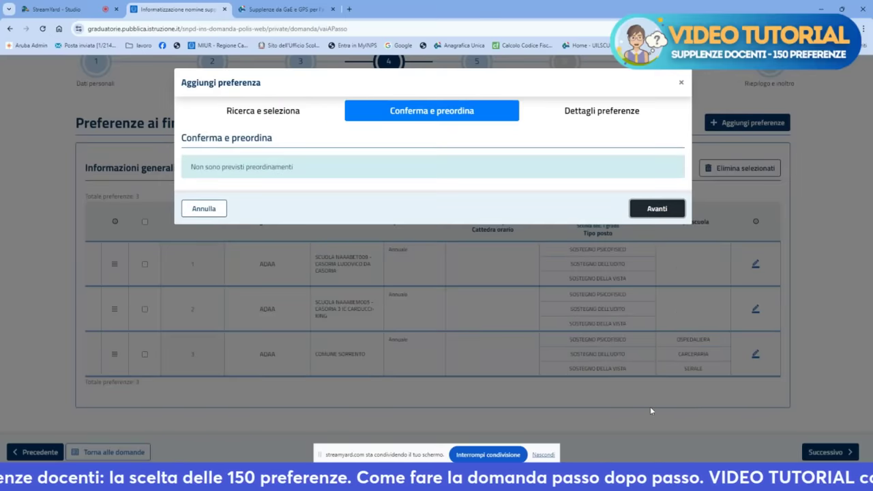
left_click(667, 213)
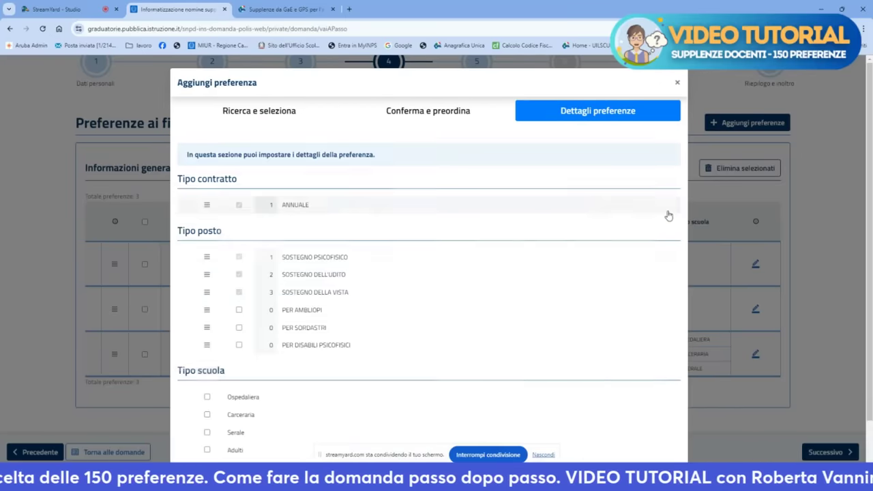
Save the province preference with school types Ospedaliera, Carceraria and Serale, and move PROVINCIA NAPOLI to the end of the preference list.
scroll(389, 326, "down", 2)
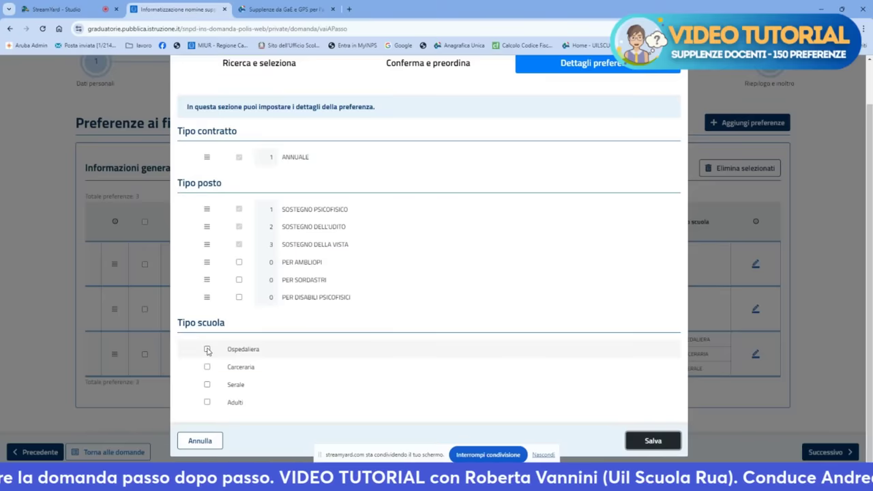
left_click(207, 349)
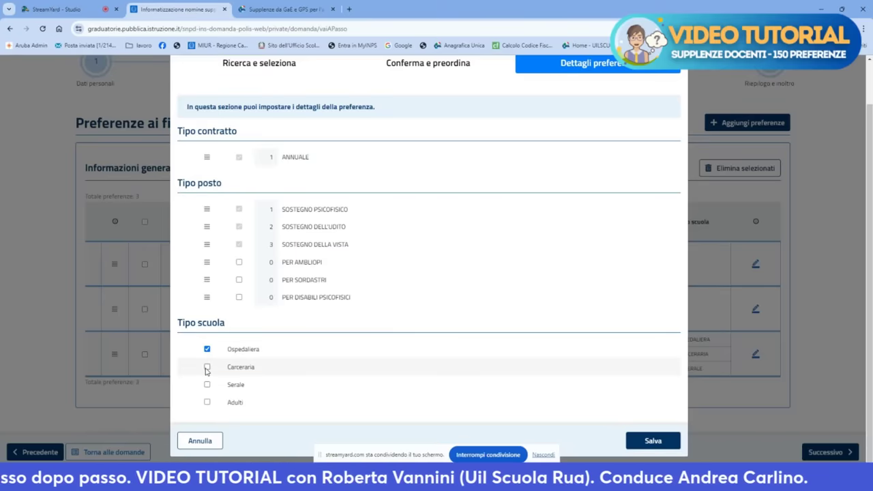
left_click(206, 367)
left_click(206, 386)
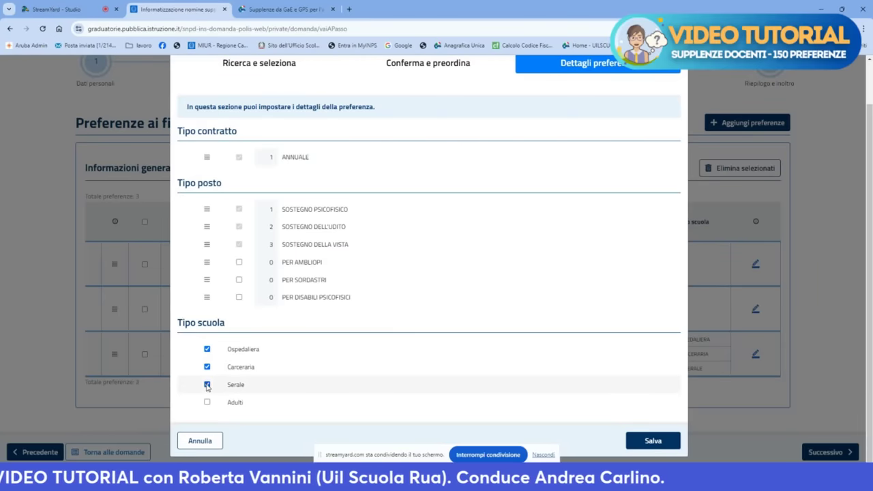
left_click(643, 442)
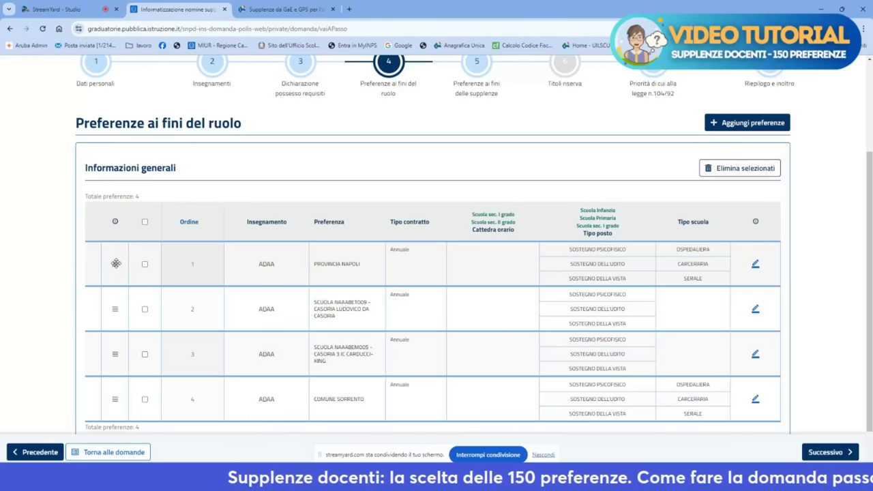
left_click_drag(114, 266, 121, 401)
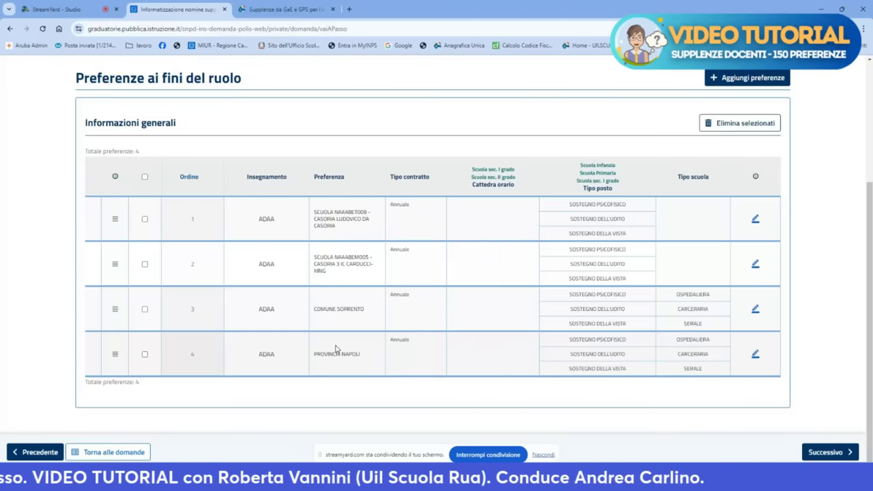
Start adding another preference with teaching ADAA - SOSTEGNO SCUOLA INFANZIA and preference type Distretto.
scroll(729, 88, "up", 1)
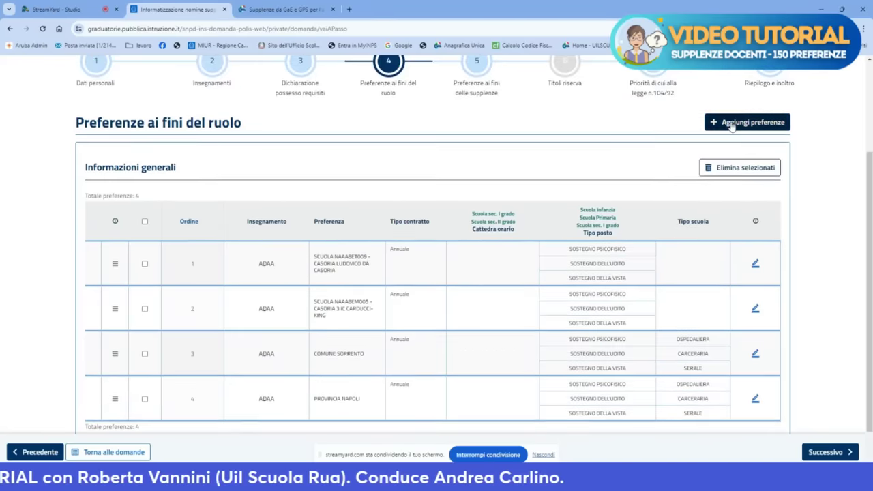
left_click(730, 126)
left_click(290, 184)
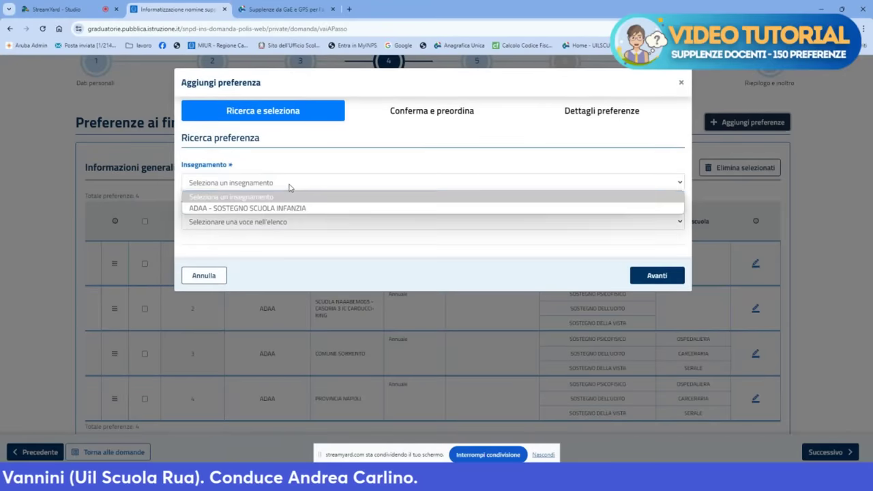
left_click(272, 208)
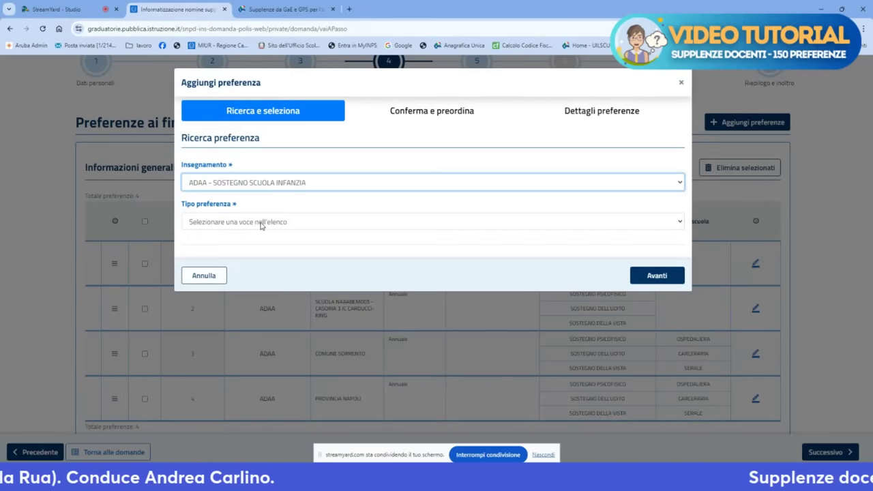
left_click(262, 225)
left_click(205, 271)
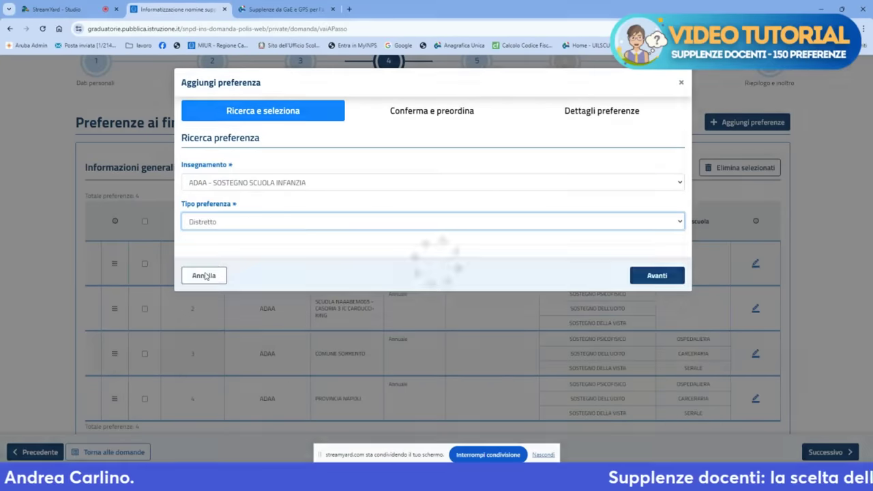
Select DISTRETTO 048, confirm the selection and proceed to the preference details.
scroll(360, 269, "down", 5)
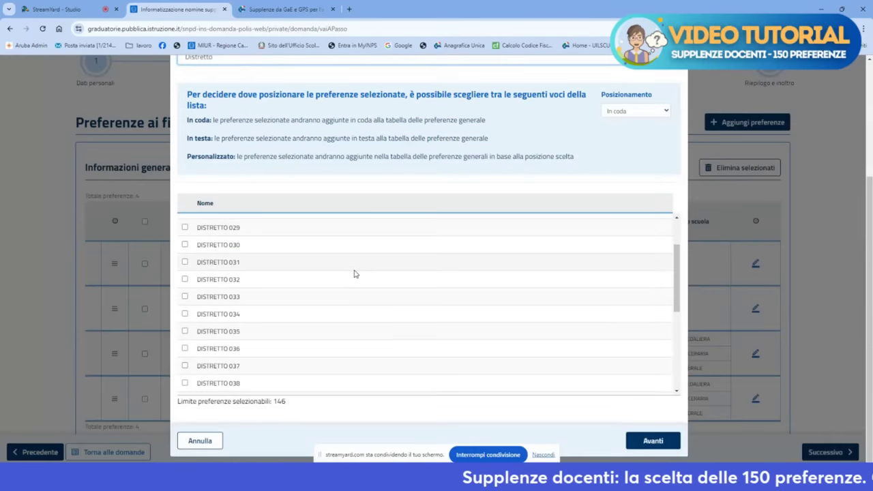
scroll(355, 273, "up", 2)
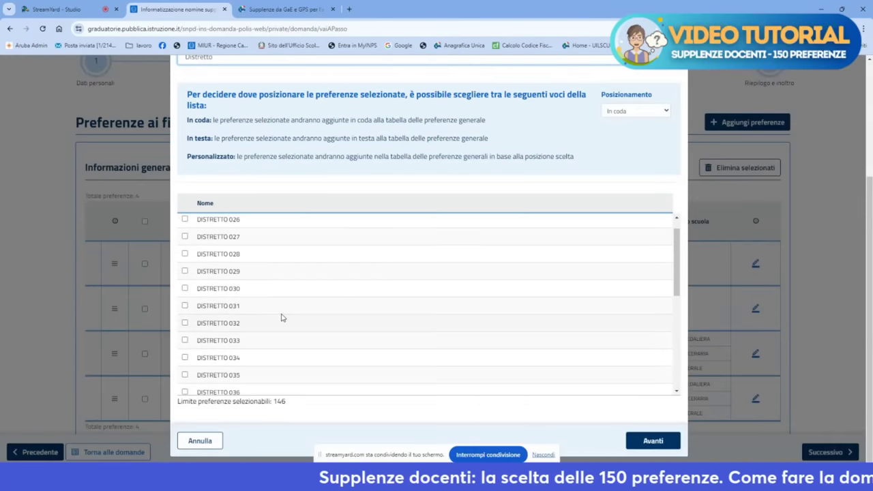
scroll(283, 318, "down", 5)
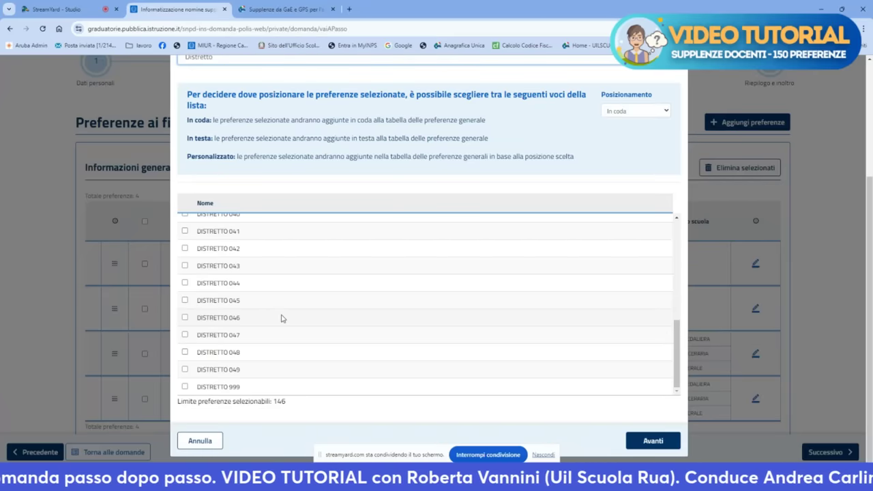
left_click(186, 353)
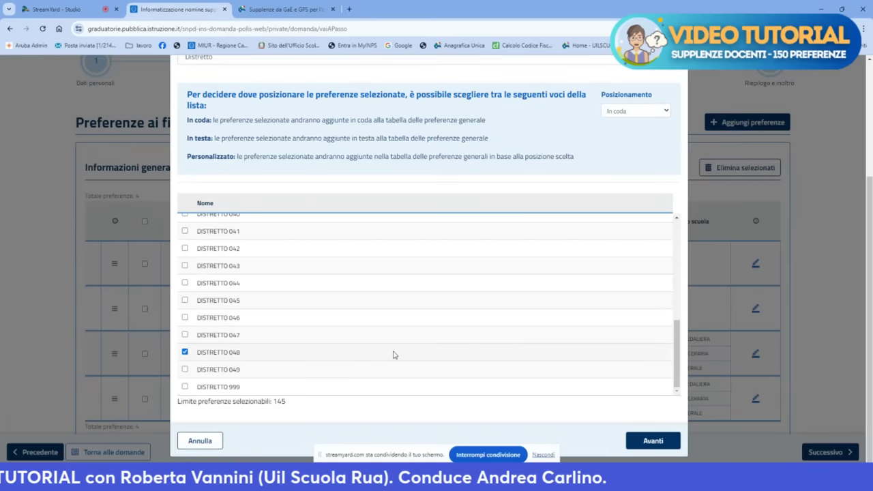
left_click(652, 441)
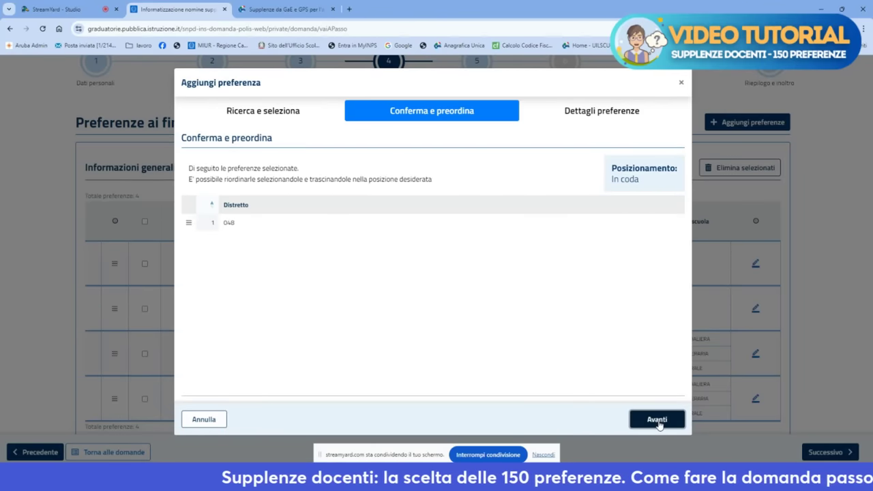
left_click(657, 423)
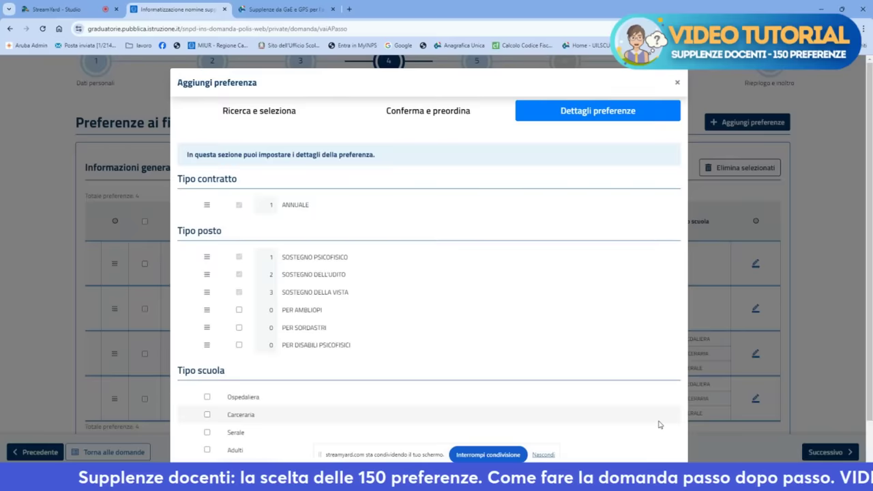
Save the district preference with school types Ospedaliera, Carceraria and Serale, and move DISTRETTO 048 above PROVINCIA NAPOLI in the list.
scroll(457, 382, "down", 2)
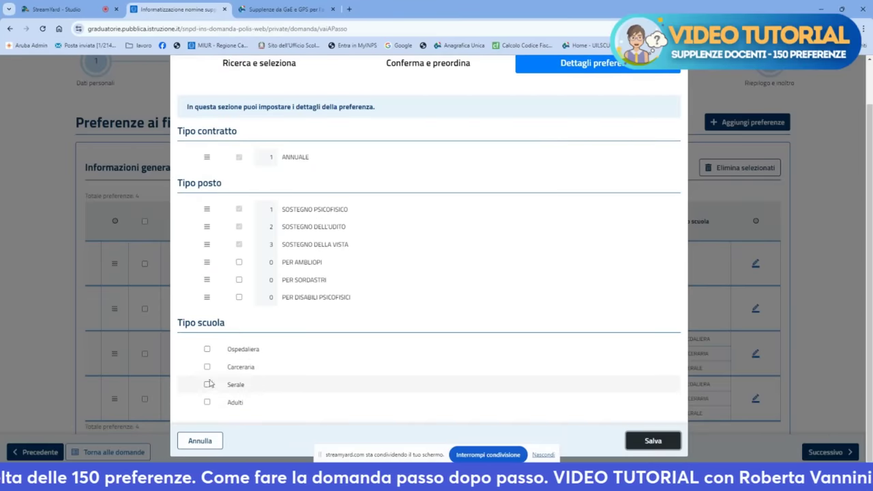
left_click(208, 350)
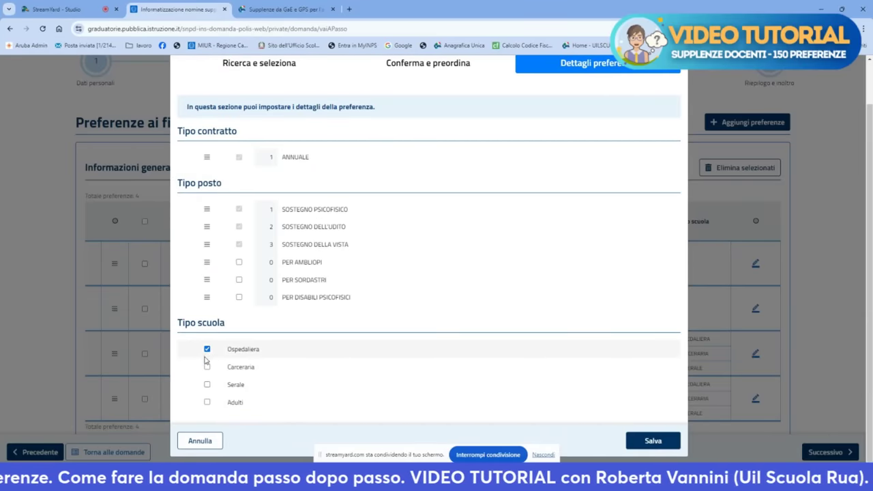
left_click(206, 367)
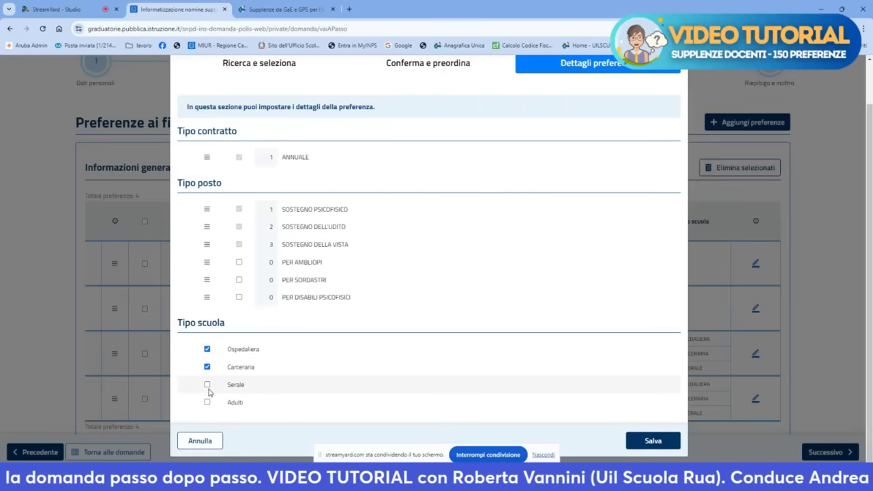
left_click(207, 385)
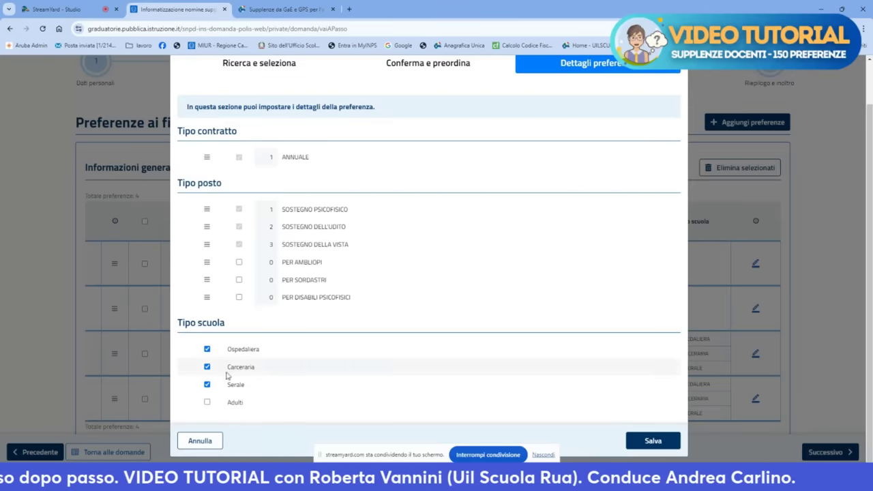
left_click(648, 441)
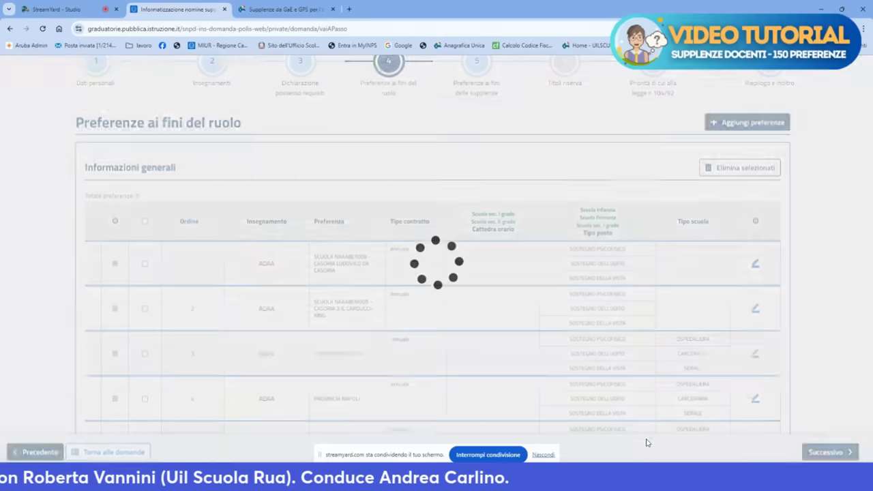
scroll(362, 409, "down", 3)
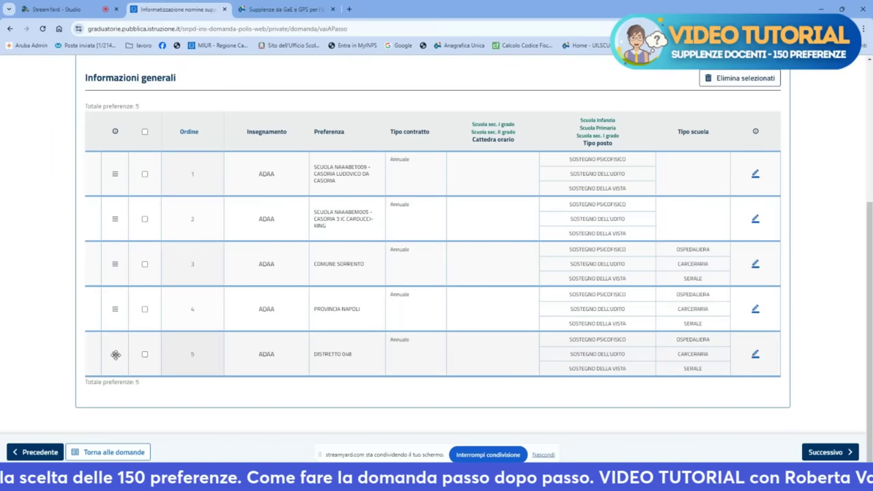
left_click_drag(114, 356, 116, 311)
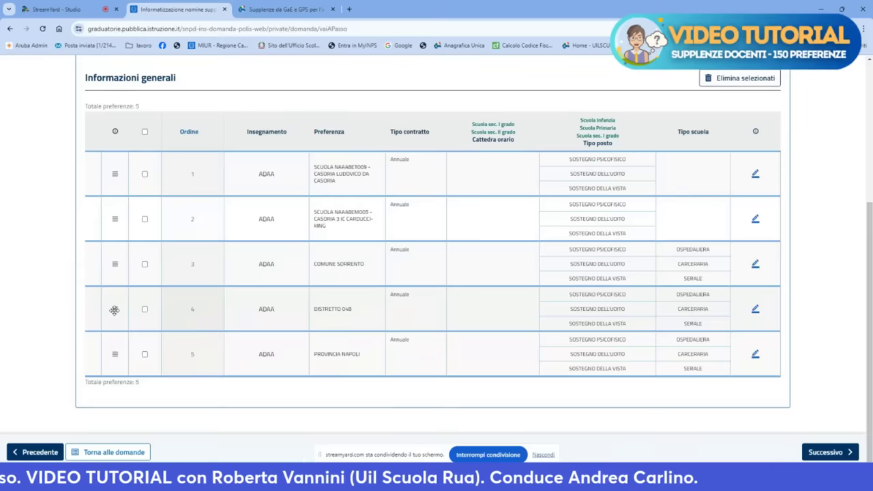
Go to Preferenze ai fini delle supplenze and start adding a preference with teaching ADAA - SOSTEGNO SCUOLA INFANZIA and preference type Scuola.
scroll(470, 259, "up", 1)
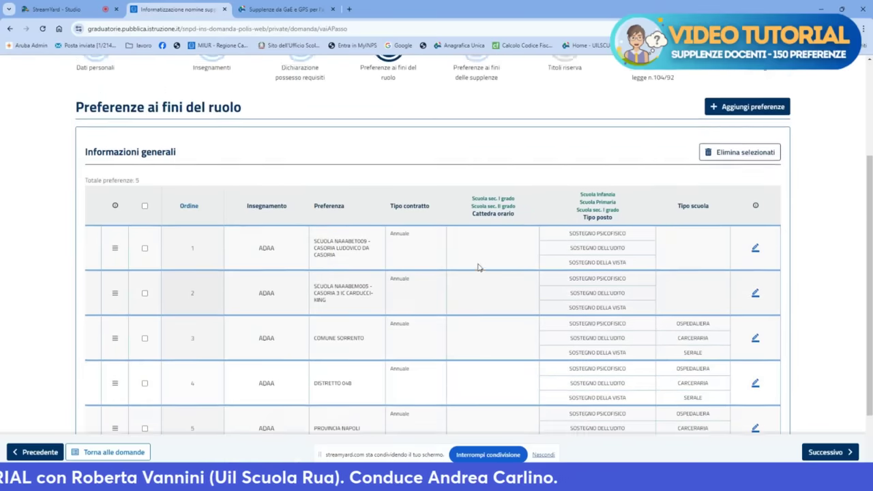
scroll(448, 189, "down", 1)
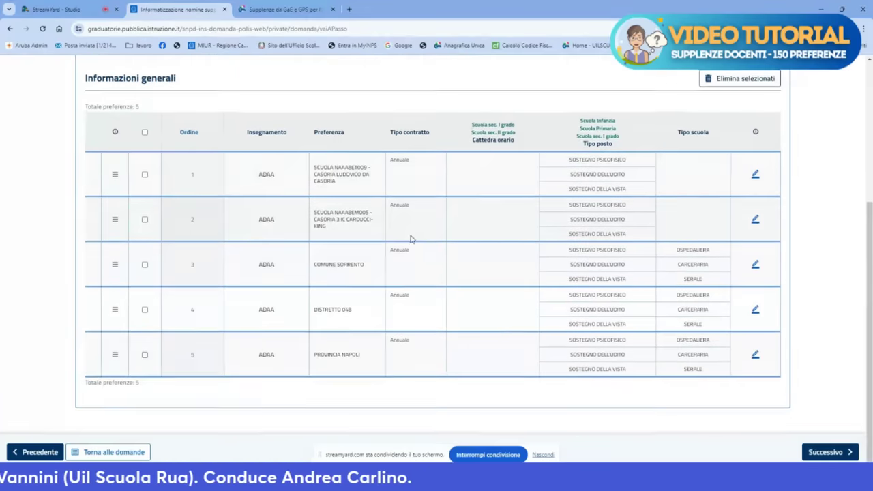
scroll(454, 252, "up", 1)
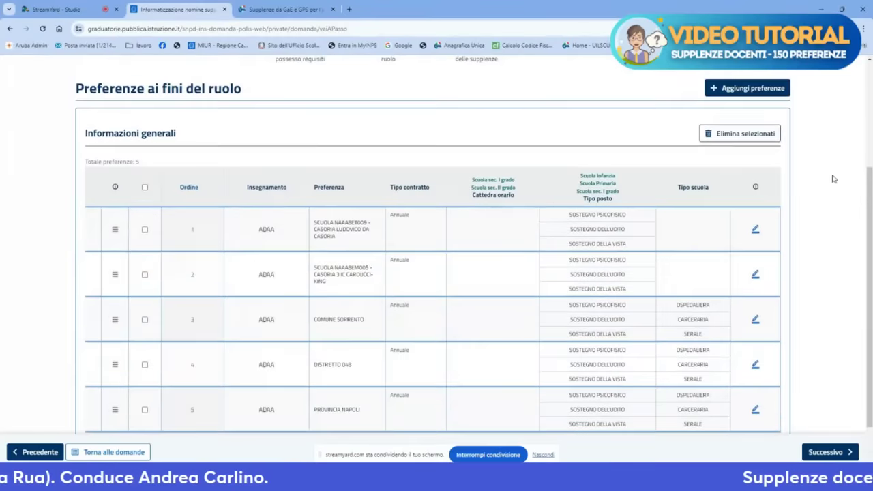
scroll(832, 179, "down", 1)
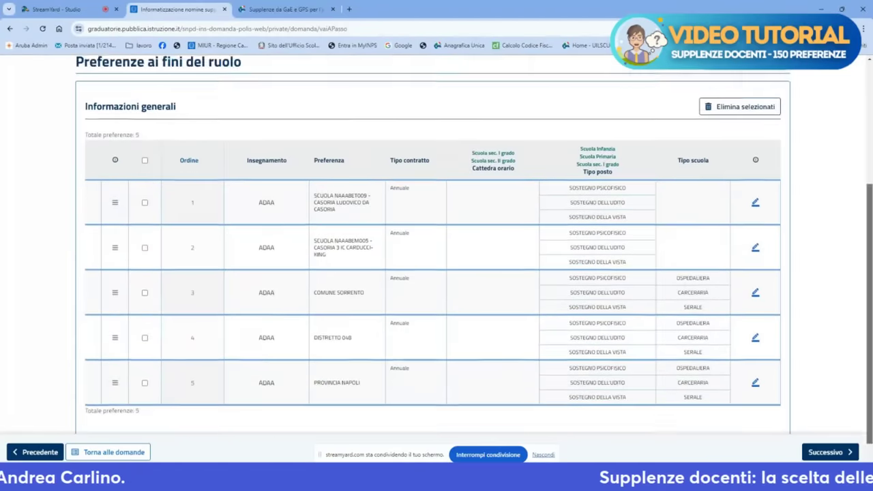
scroll(588, 235, "up", 2)
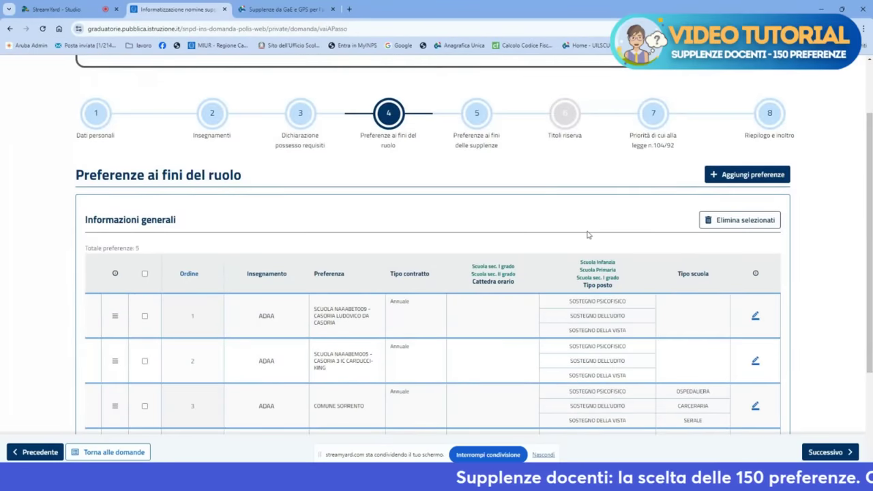
left_click(480, 114)
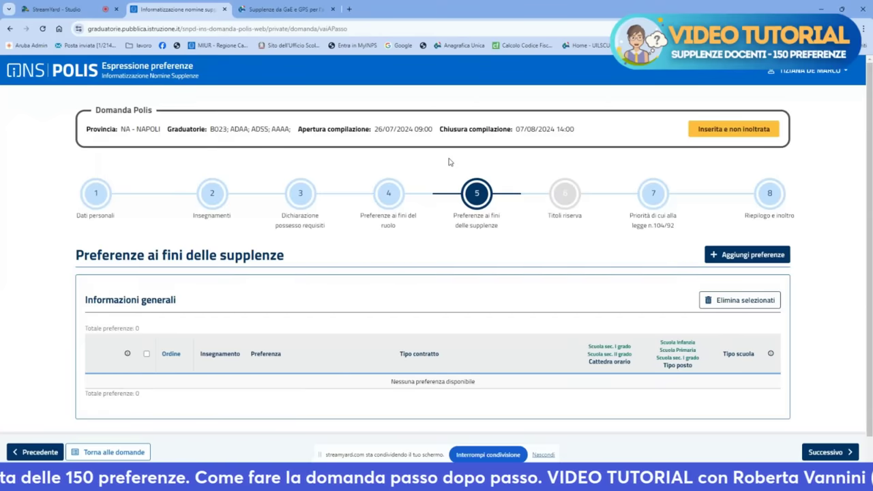
left_click(747, 257)
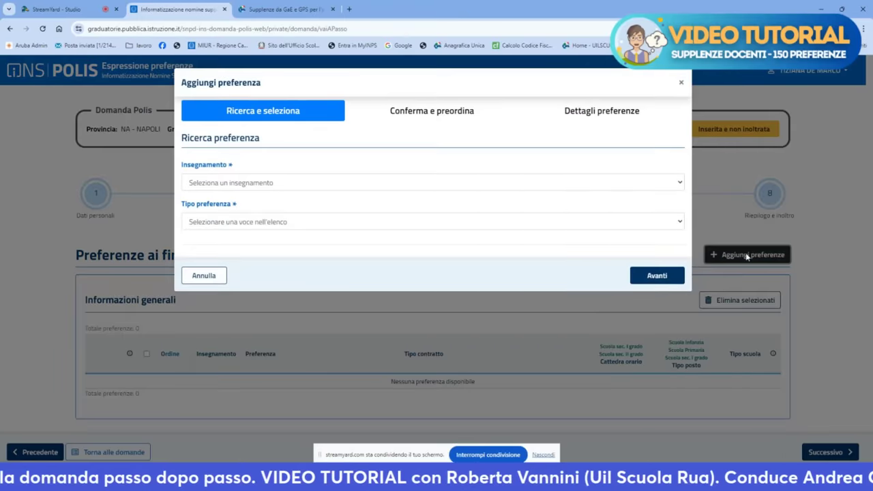
left_click(677, 184)
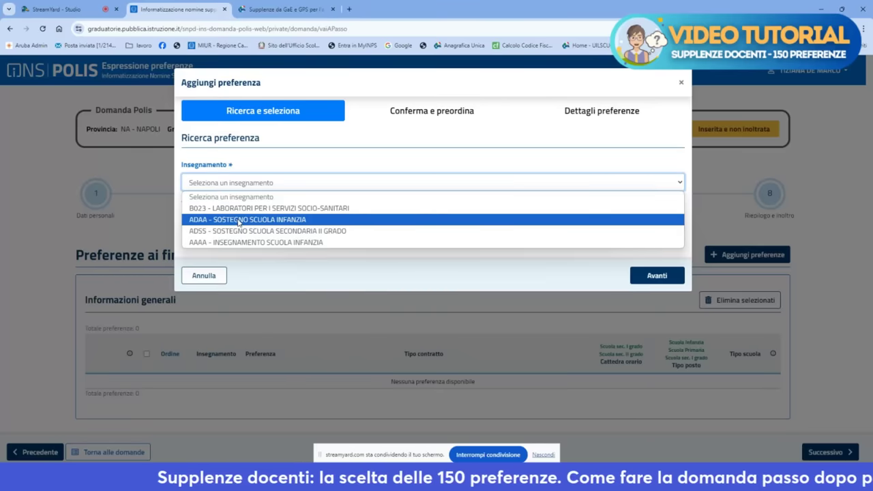
left_click(239, 219)
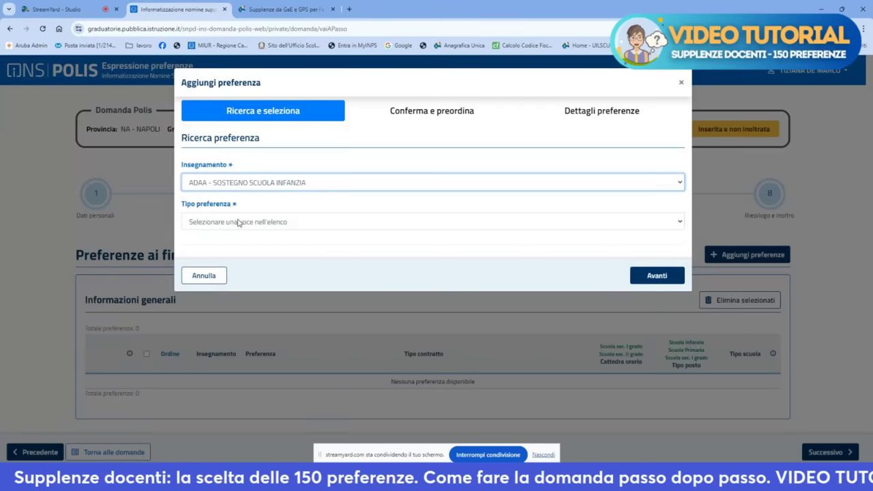
left_click(239, 222)
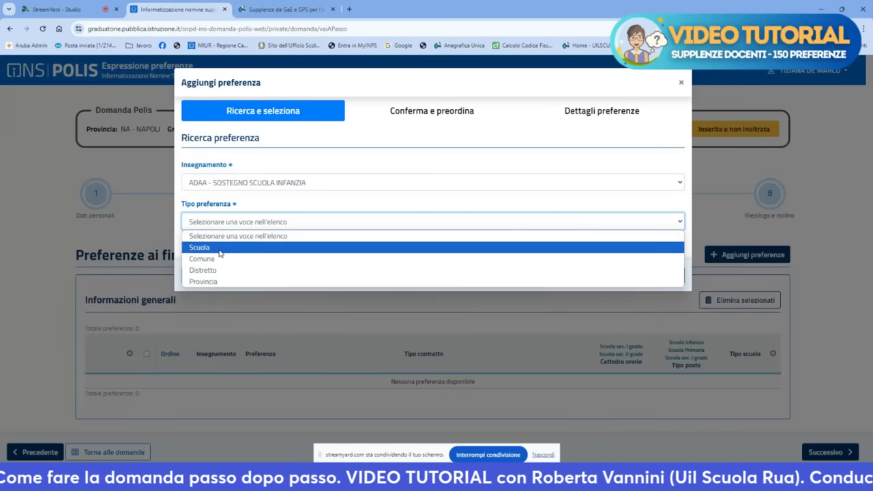
left_click(220, 249)
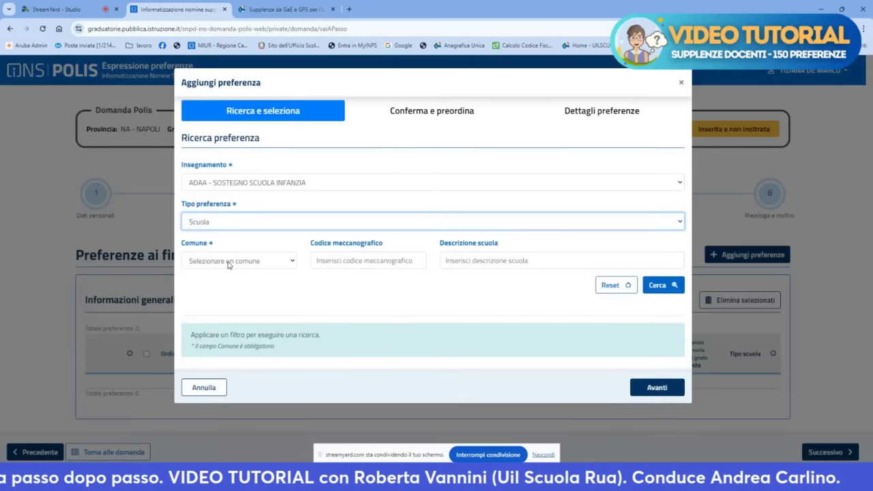
Search for the schools in the municipality of CASORIA.
left_click(229, 264)
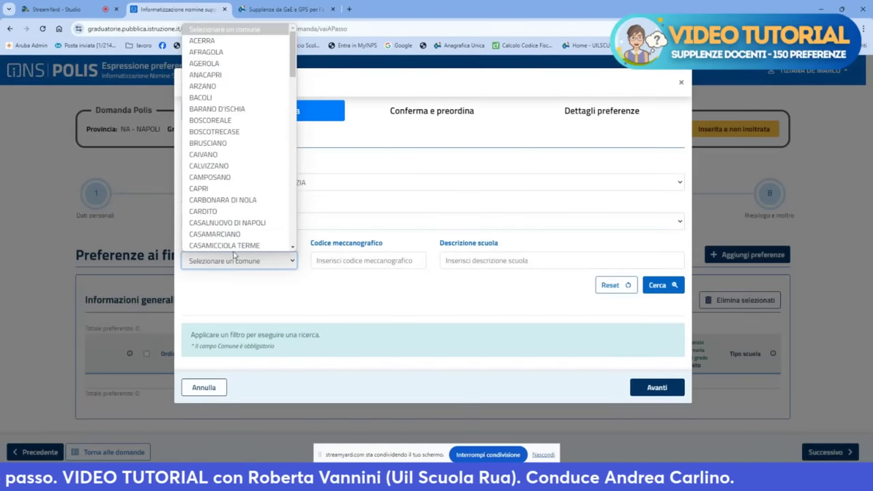
scroll(219, 216, "down", 3)
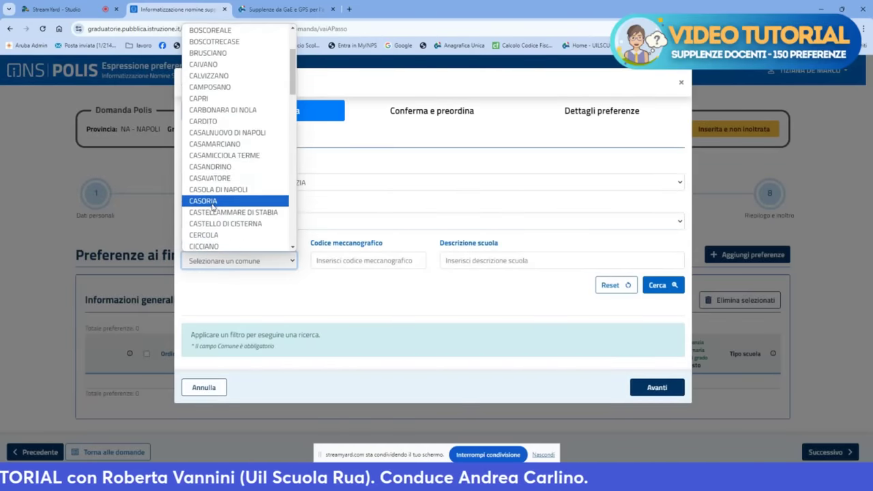
left_click(213, 204)
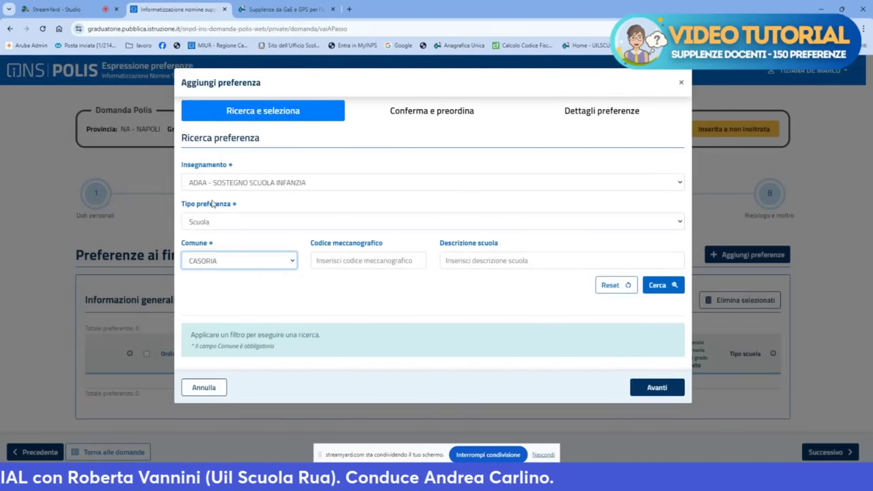
left_click(652, 285)
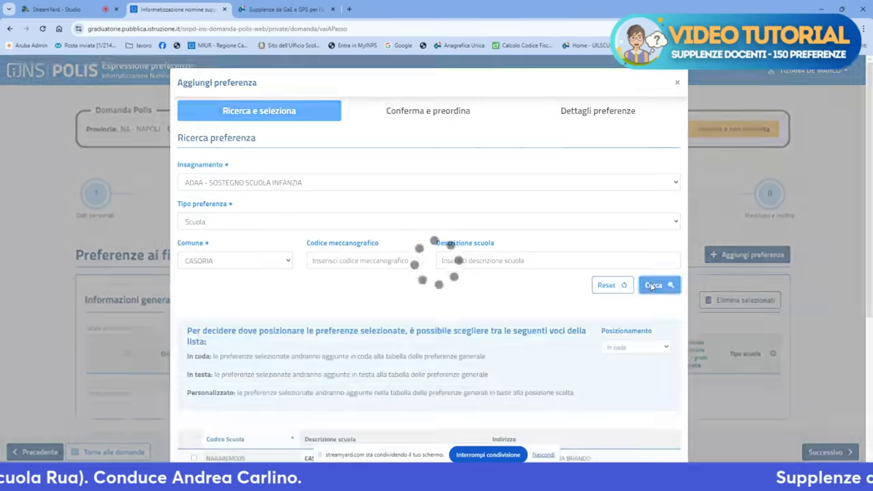
Select the schools CASORIA 3 IC CARDUCCI-KING, CASORIA 4 IC PUCCINI and I.C. MAURO MITILINI, confirm their order and proceed to the preference details.
scroll(367, 335, "down", 1)
scroll(366, 336, "down", 3)
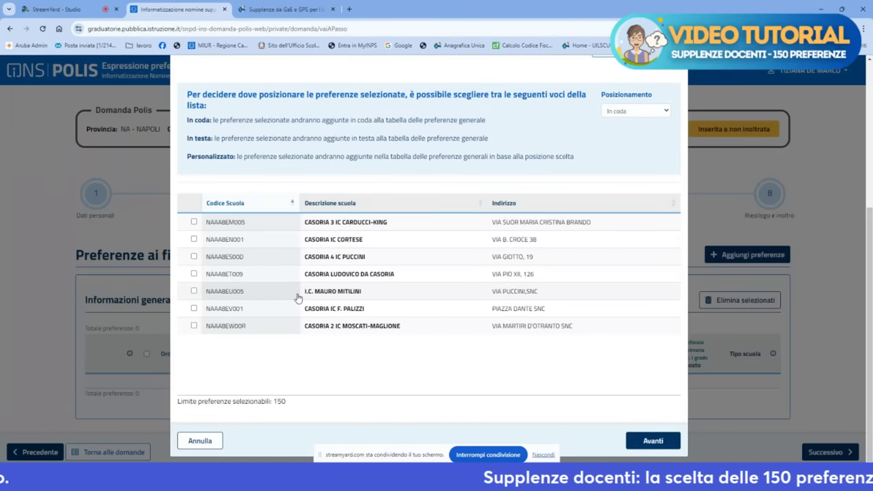
left_click(195, 223)
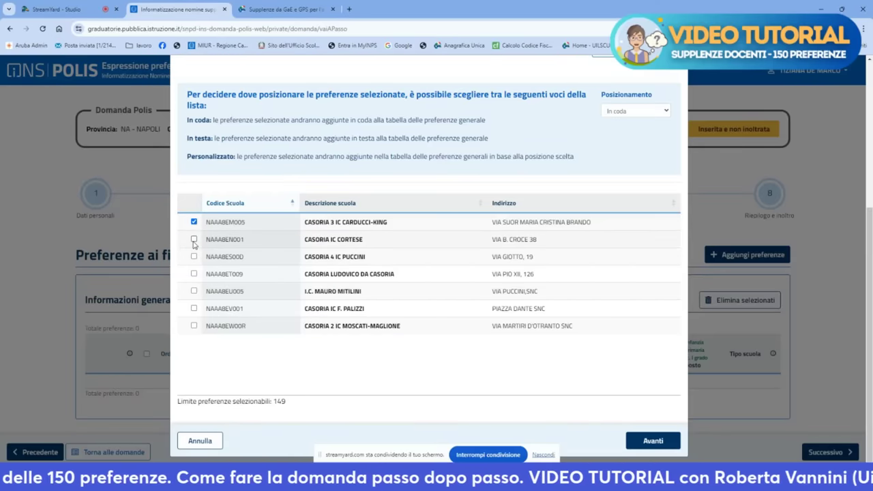
left_click(193, 256)
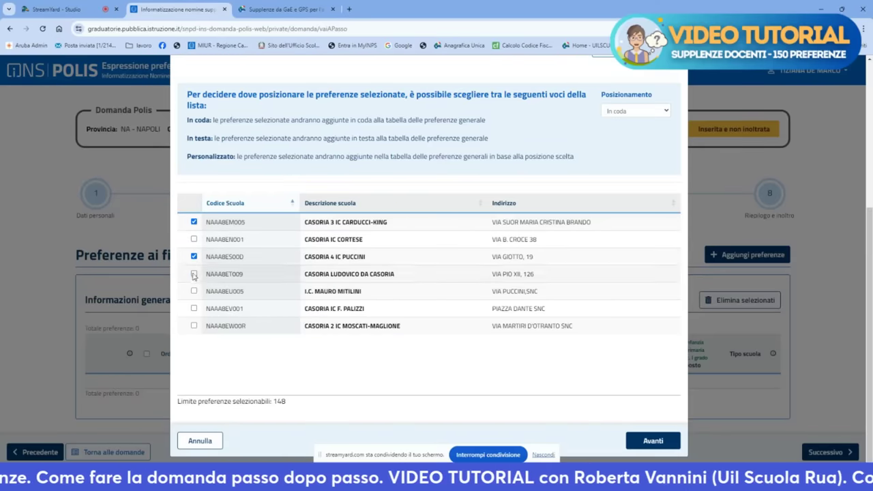
left_click(193, 291)
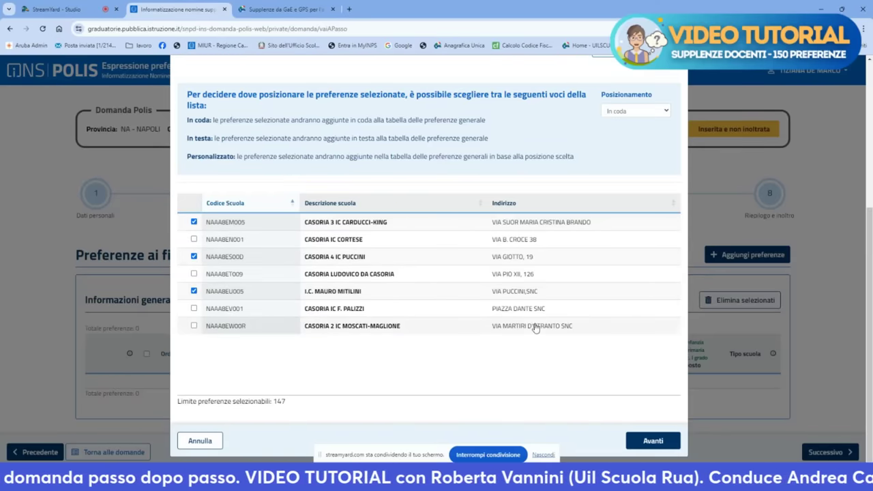
left_click(644, 444)
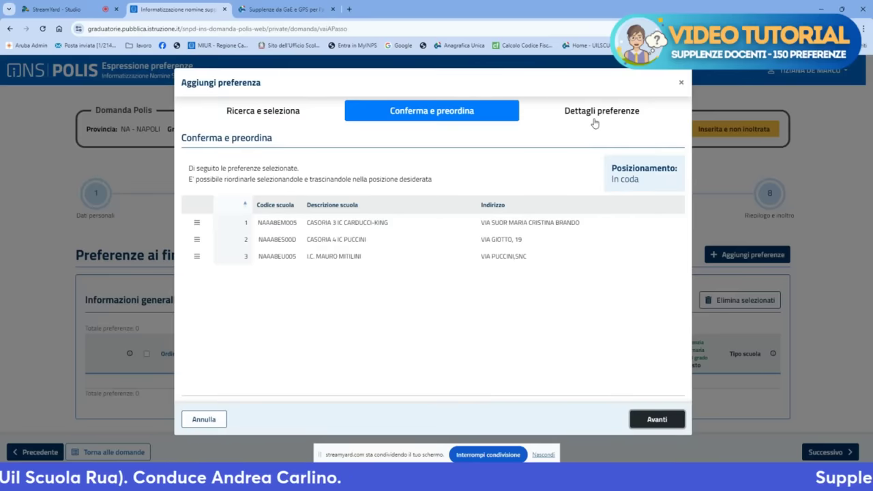
left_click(644, 420)
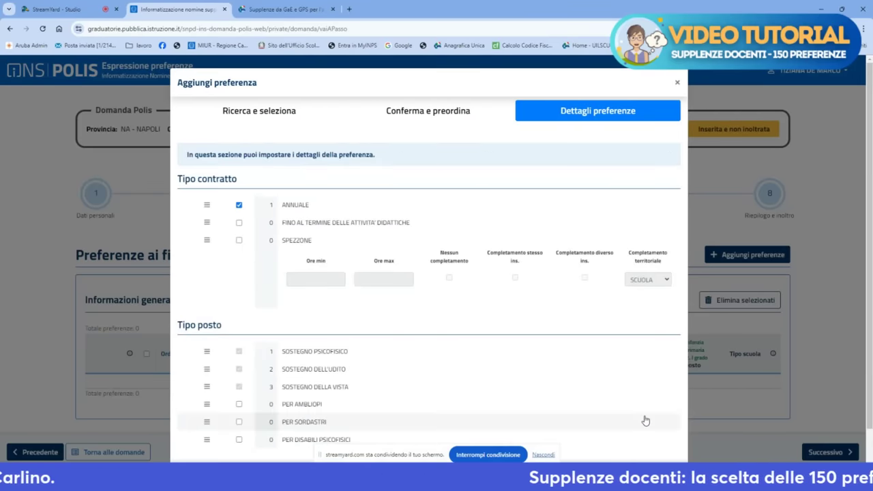
Save the three Casoria school preferences with ANNUALE as the only contract type and the default support-post types.
scroll(487, 315, "down", 1)
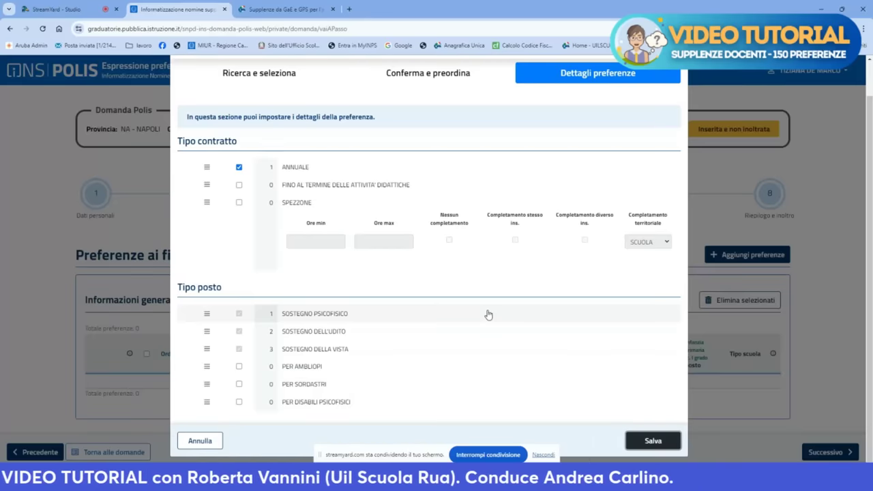
scroll(316, 269, "up", 2)
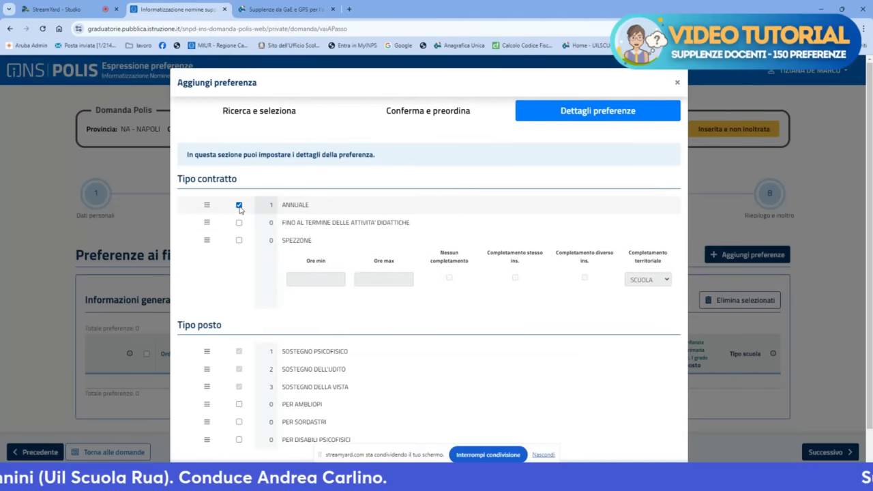
scroll(553, 302, "down", 1)
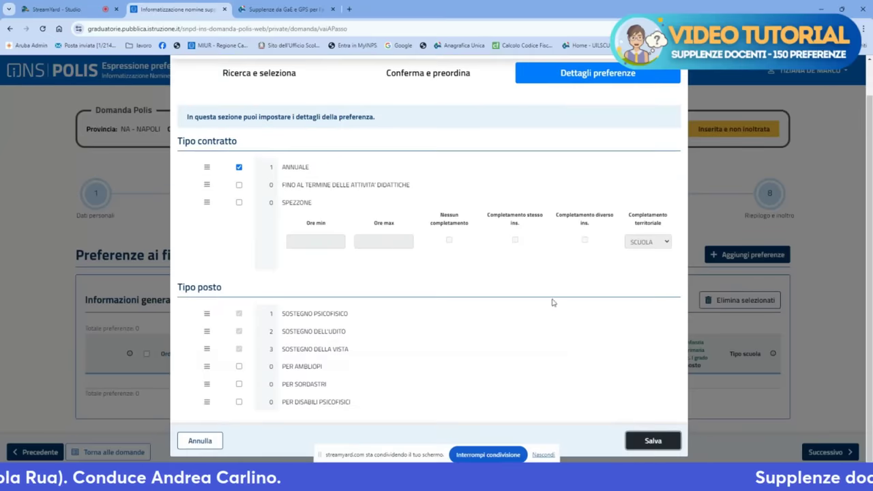
left_click(653, 441)
Start adding another supply preference with teaching ADAA - SOSTEGNO SCUOLA INFANZIA and preference type Scuola.
scroll(501, 417, "down", 1)
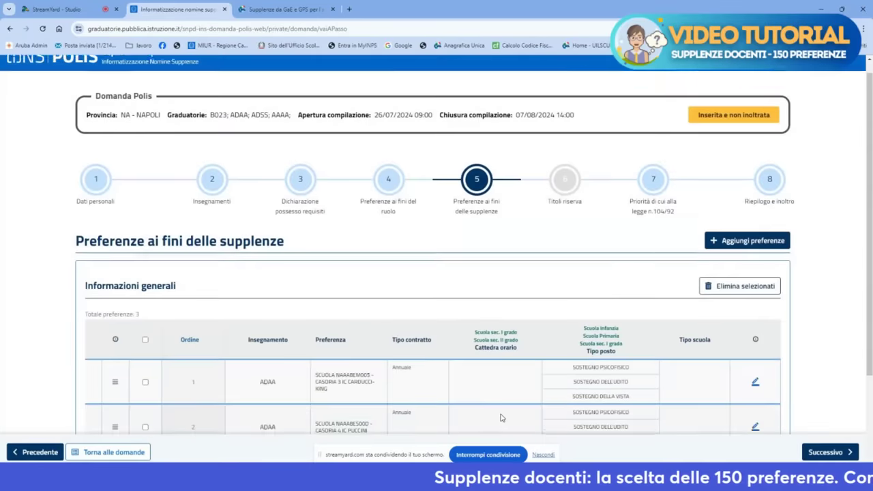
scroll(501, 418, "down", 2)
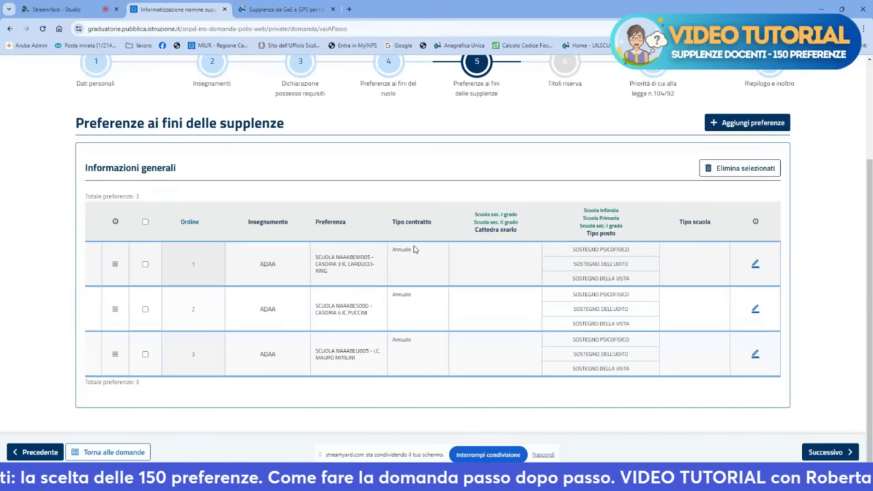
left_click(737, 123)
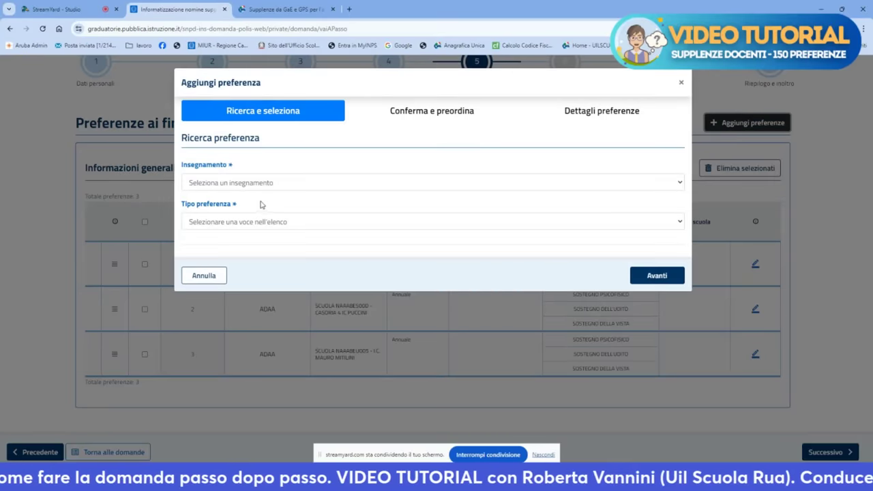
left_click(277, 183)
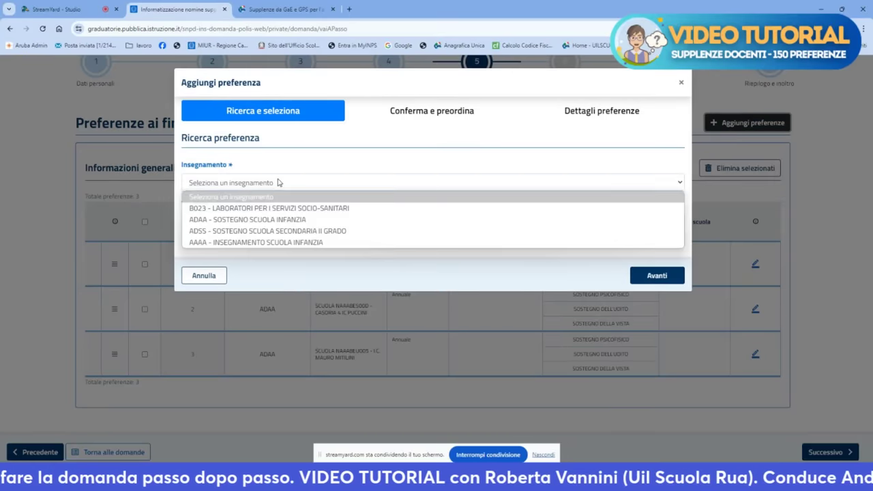
left_click(248, 220)
left_click(247, 222)
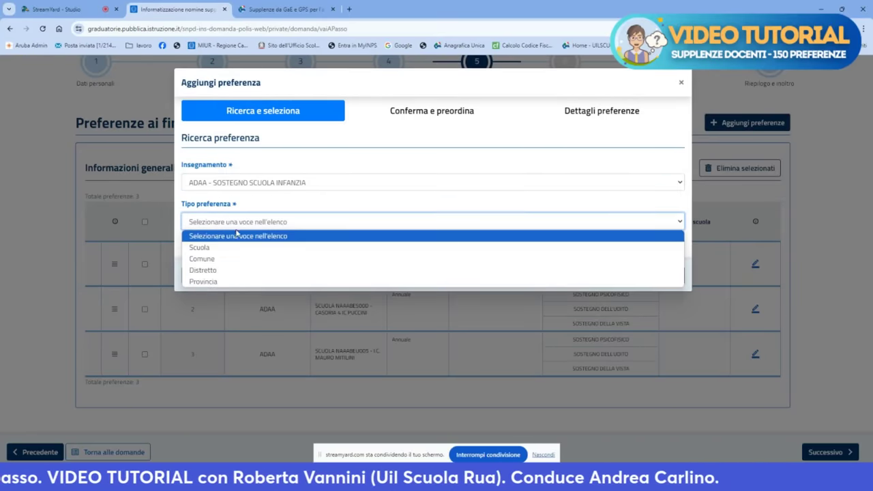
left_click(224, 248)
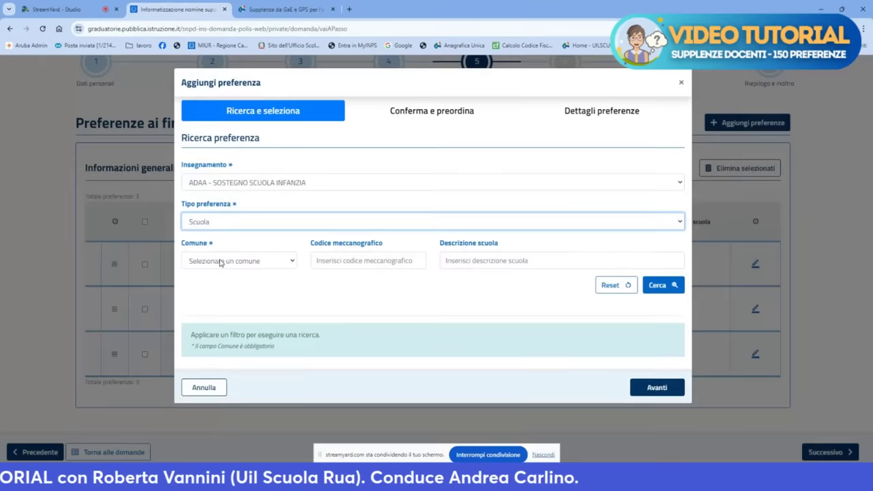
Search for the schools in the municipality of CASORIA.
left_click(272, 261)
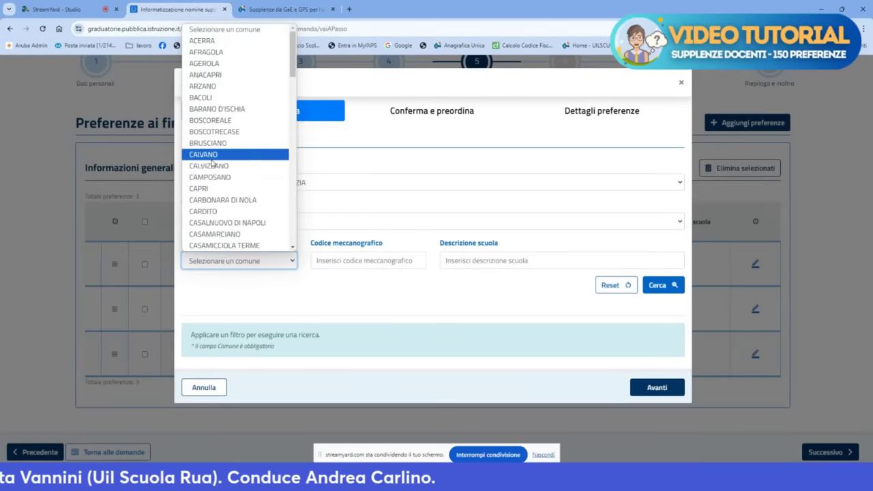
scroll(212, 187, "down", 3)
left_click(208, 204)
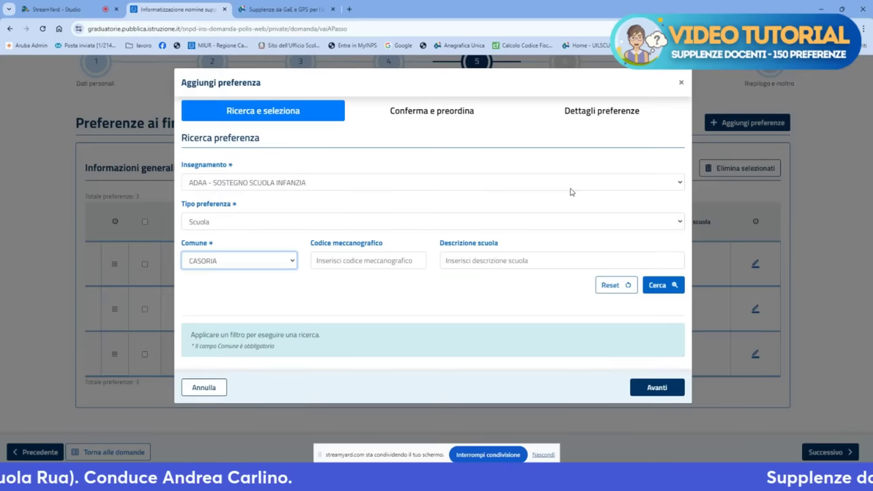
left_click(659, 286)
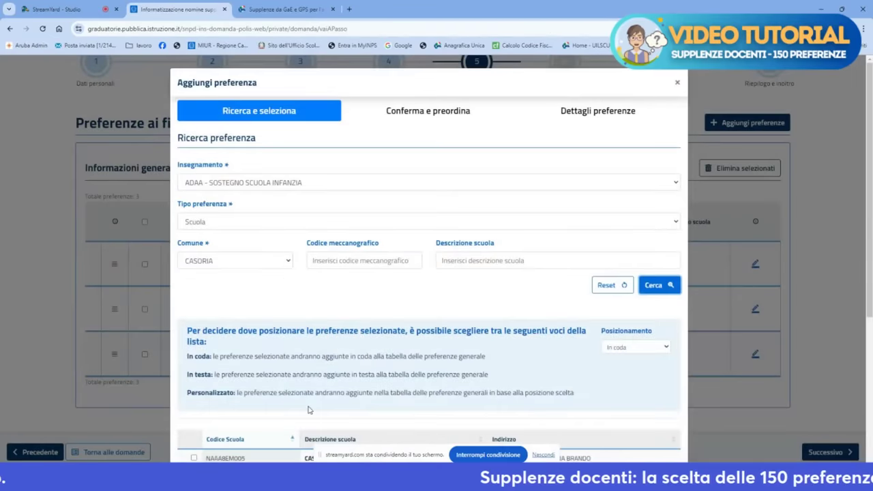
Select CASORIA 3 IC CARDUCCI-KING, I.C. MAURO MITILINI and CASORIA IC F. PALIZZI, confirm their order and proceed to the preference details.
scroll(288, 375, "down", 3)
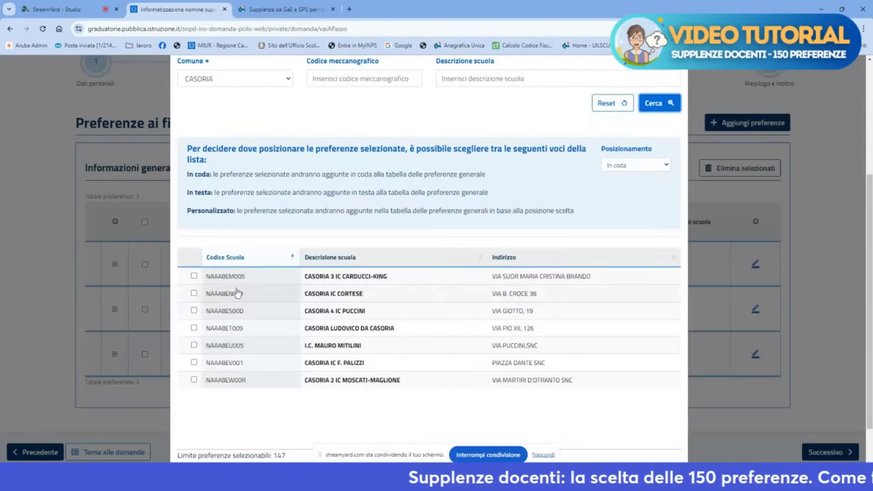
left_click(193, 276)
left_click(194, 345)
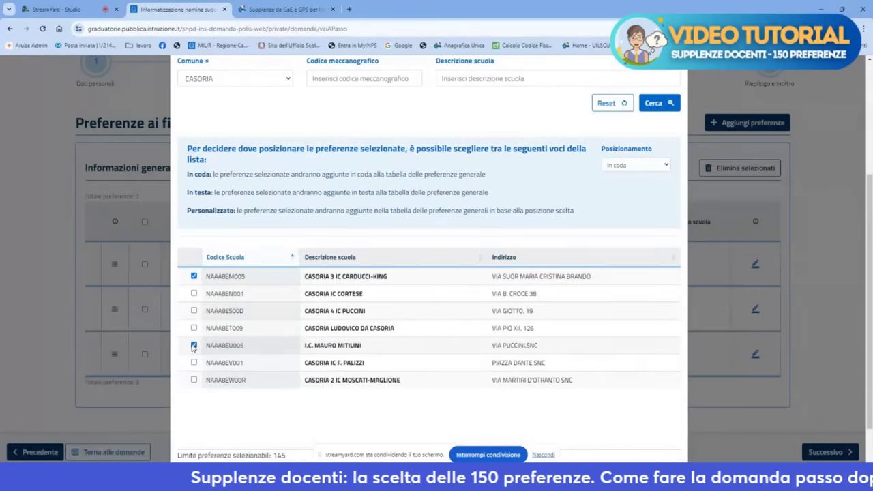
left_click(194, 362)
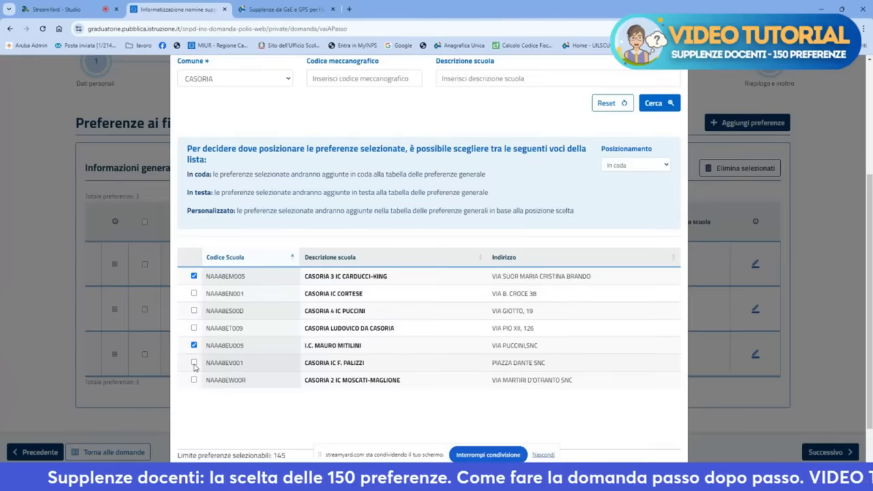
scroll(518, 372, "up", 1)
scroll(518, 372, "down", 3)
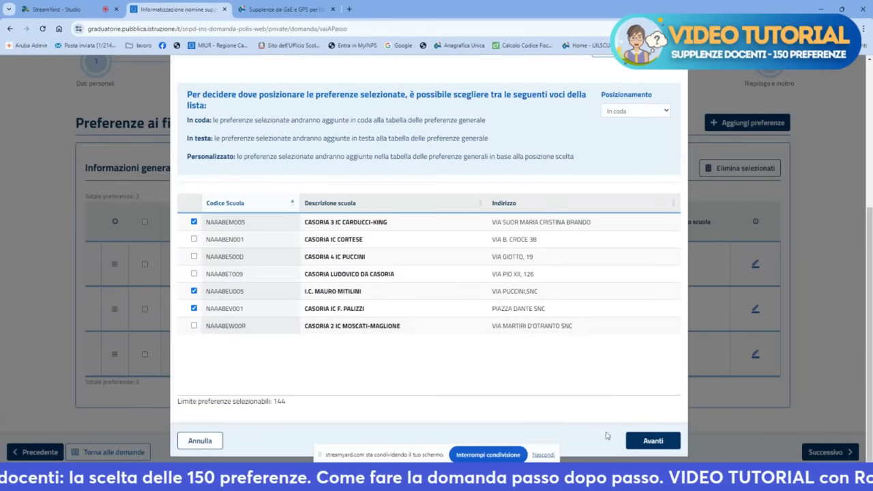
left_click(657, 441)
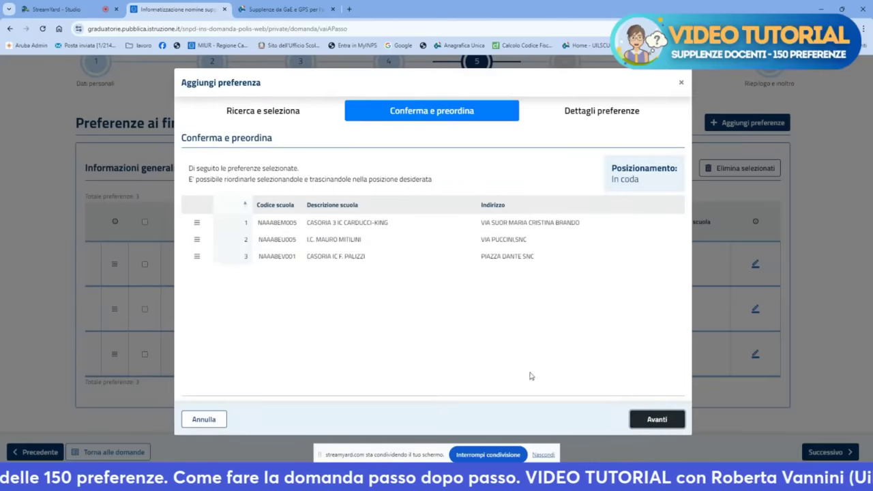
left_click(650, 418)
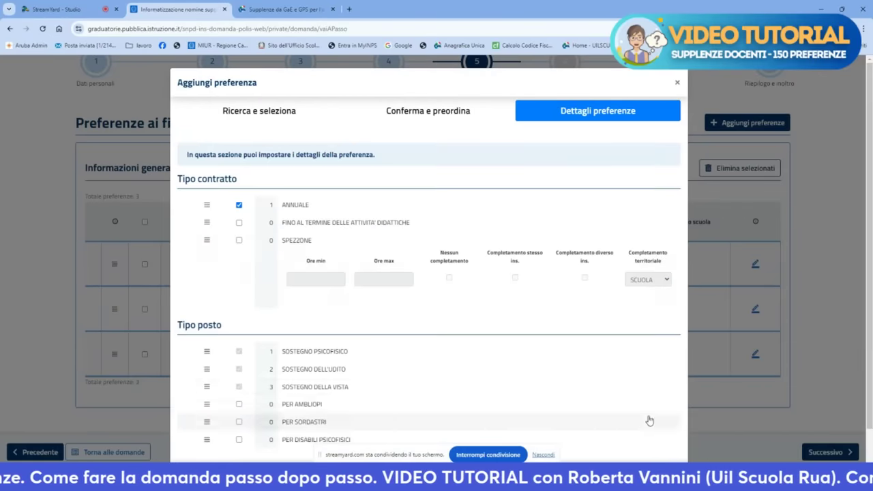
Choose FINO AL TERMINE DELLE ATTIVITA' DIDATTICHE instead of ANNUALE as the only contract type and save the three school preferences.
scroll(272, 132, "down", 1)
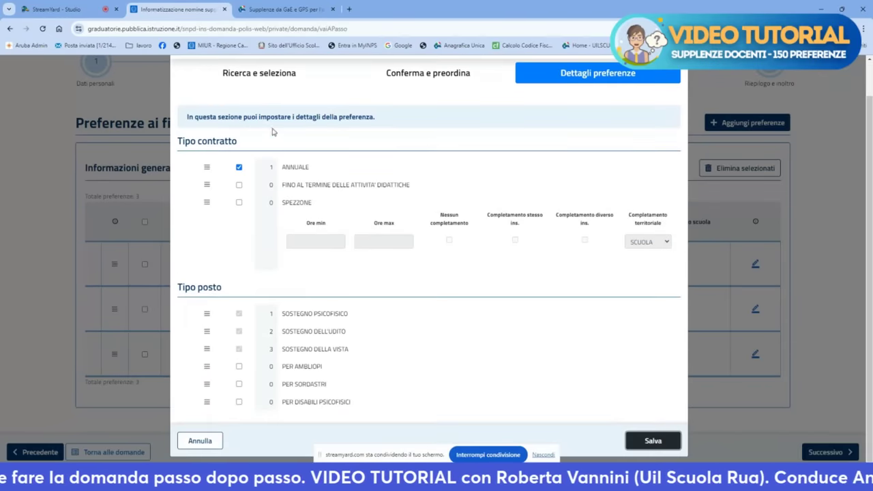
left_click(238, 185)
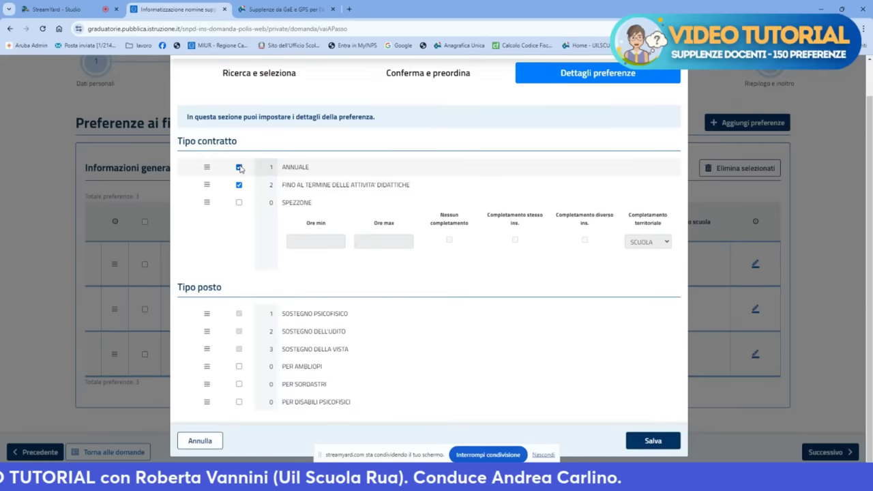
left_click(240, 168)
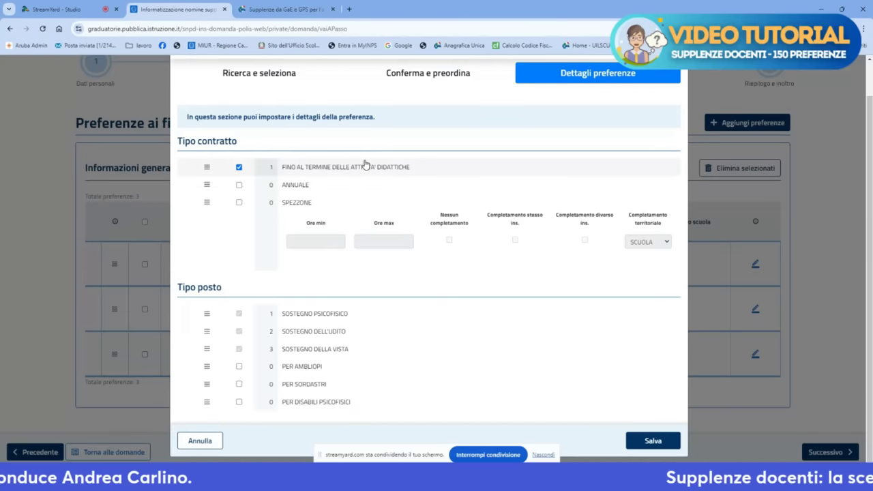
left_click(654, 441)
scroll(359, 310, "up", 2)
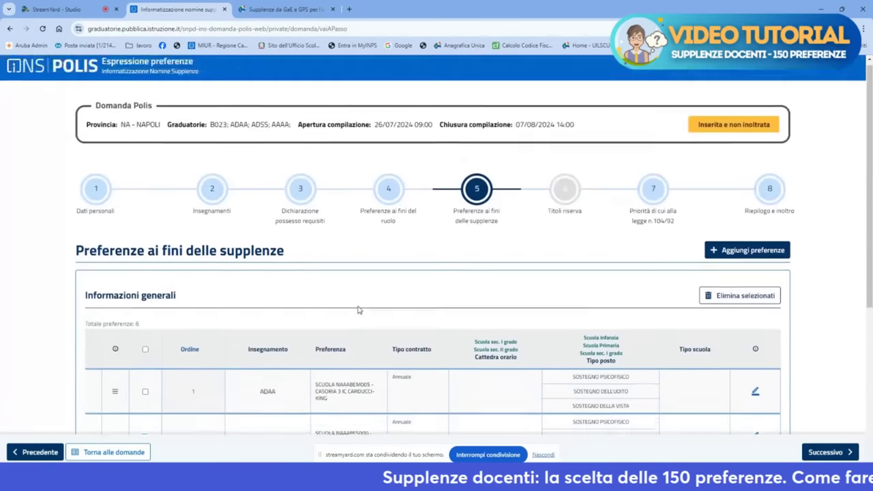
Delete preferences 4, 5 and 6, the ones with contract type Fino al termine delle attività didattiche, and confirm the deletion.
scroll(359, 310, "down", 3)
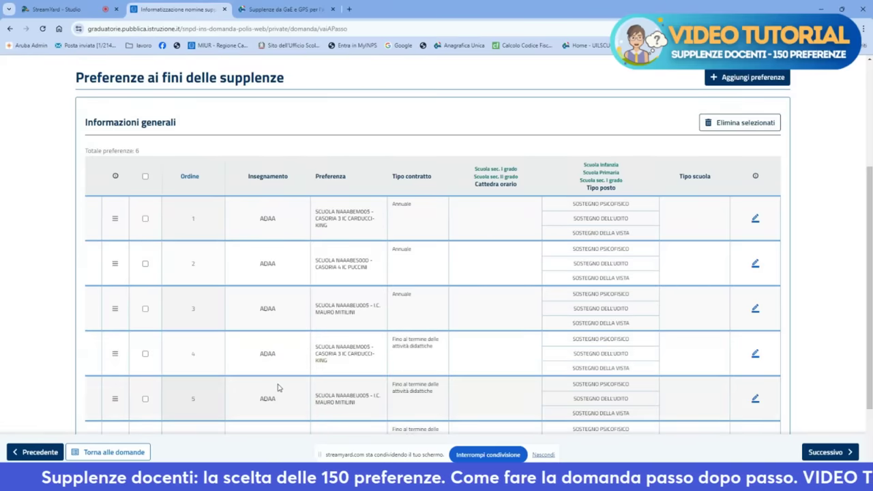
left_click(144, 354)
scroll(146, 353, "down", 1)
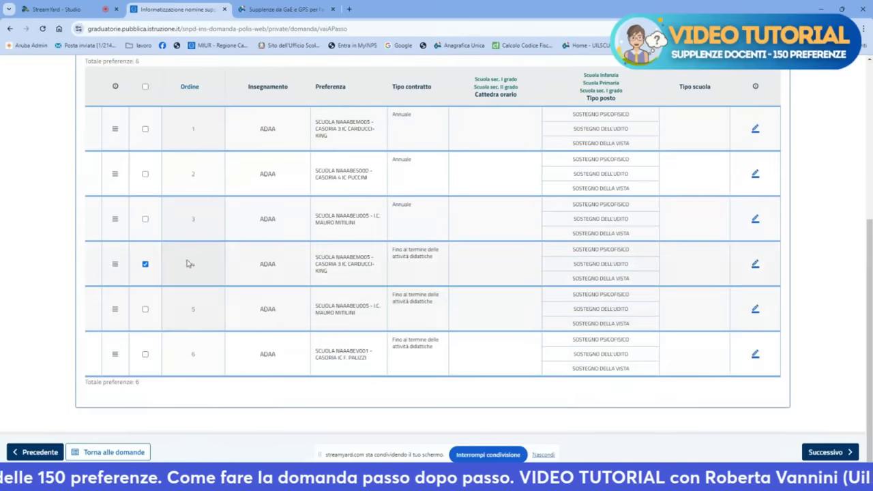
left_click(145, 356)
scroll(523, 183, "up", 3)
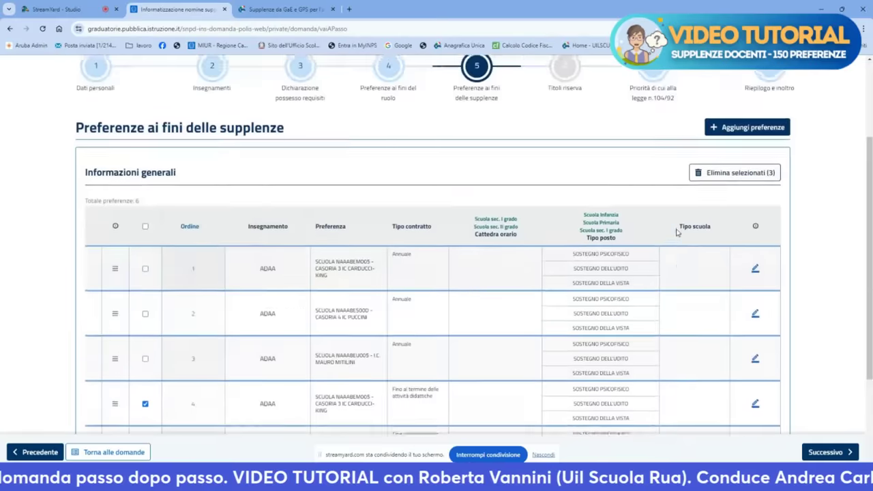
left_click(737, 213)
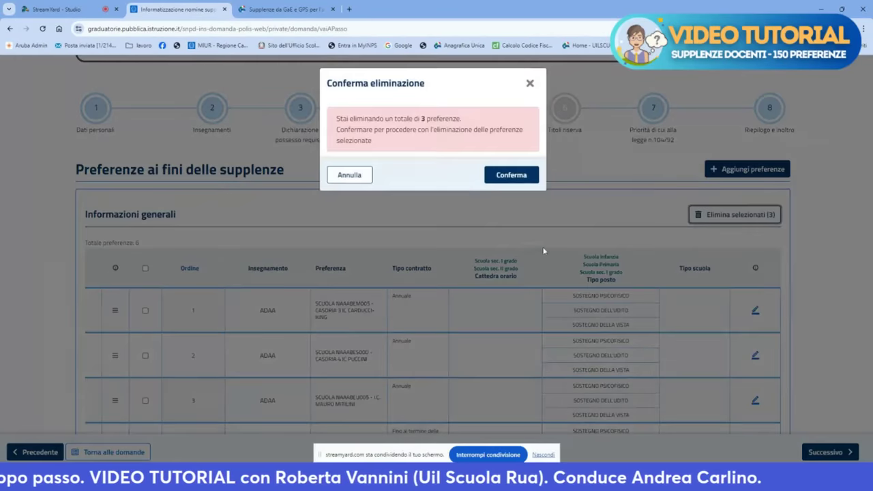
left_click(518, 173)
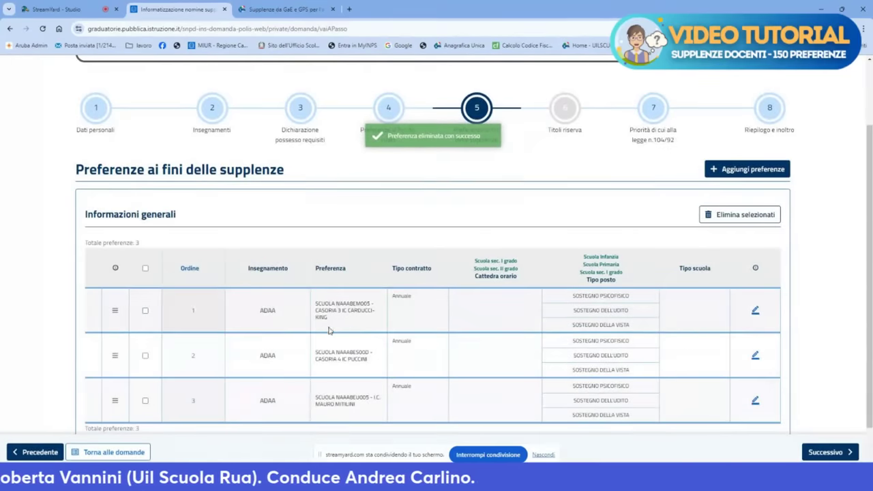
Edit the CASORIA 3 IC CARDUCCI-KING preference to add FINO AL TERMINE DELLE ATTIVITA' DIDATTICHE after ANNUALE, leaving SPEZZONE unselected, and save it.
left_click(754, 311)
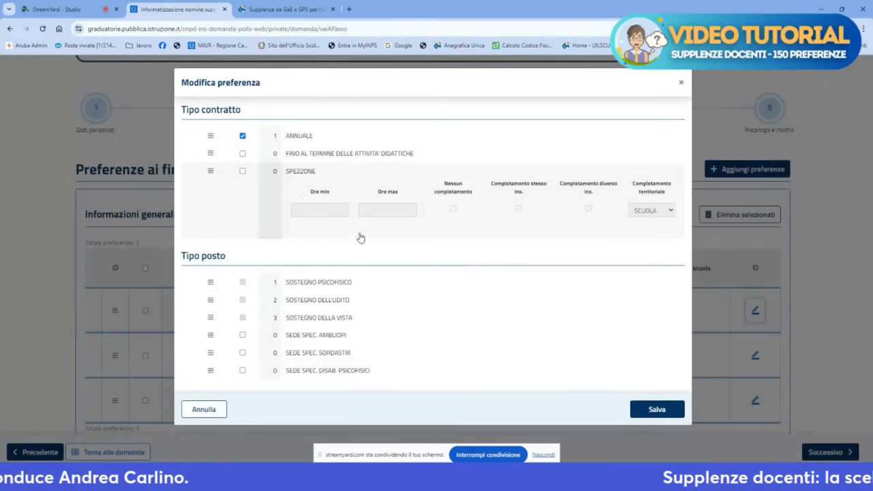
left_click(243, 154)
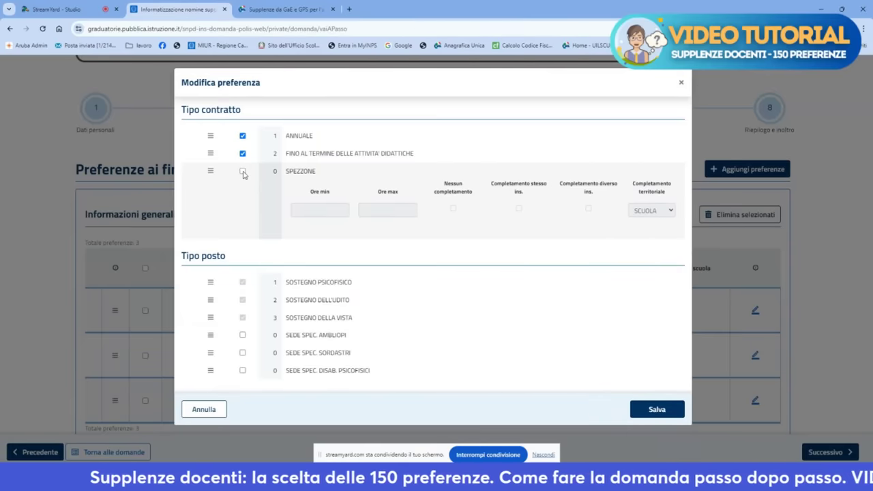
left_click(243, 171)
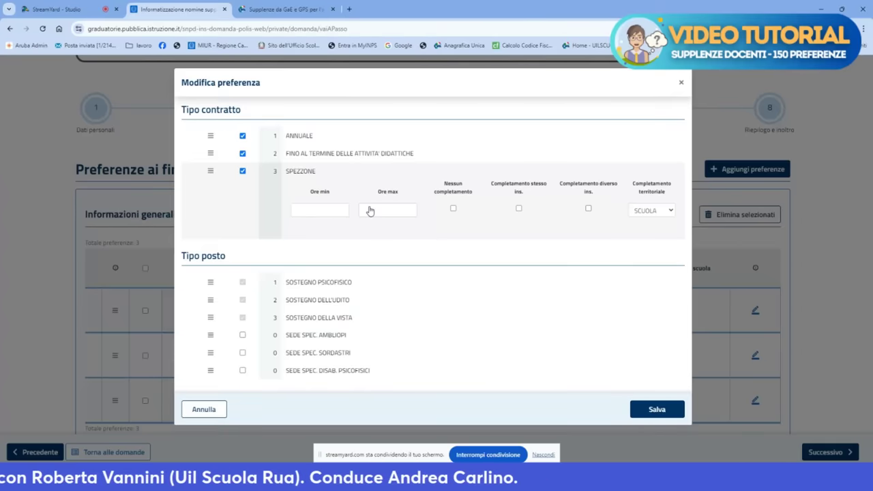
left_click(242, 171)
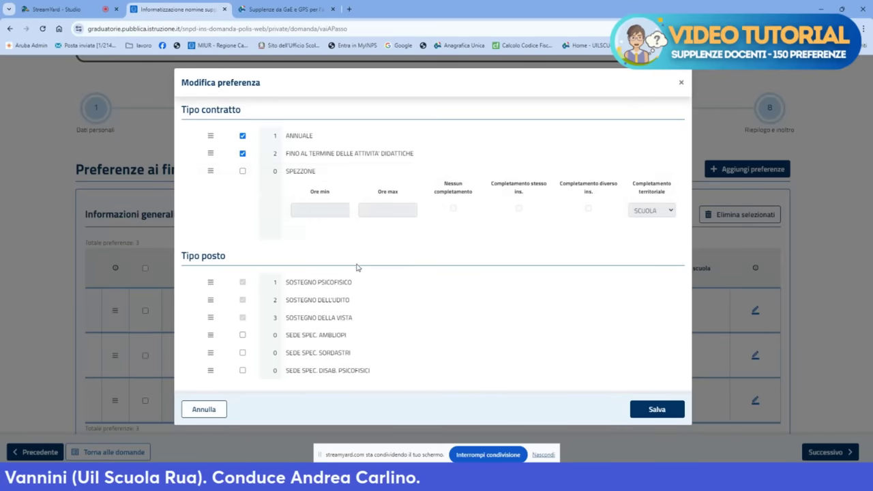
left_click(657, 409)
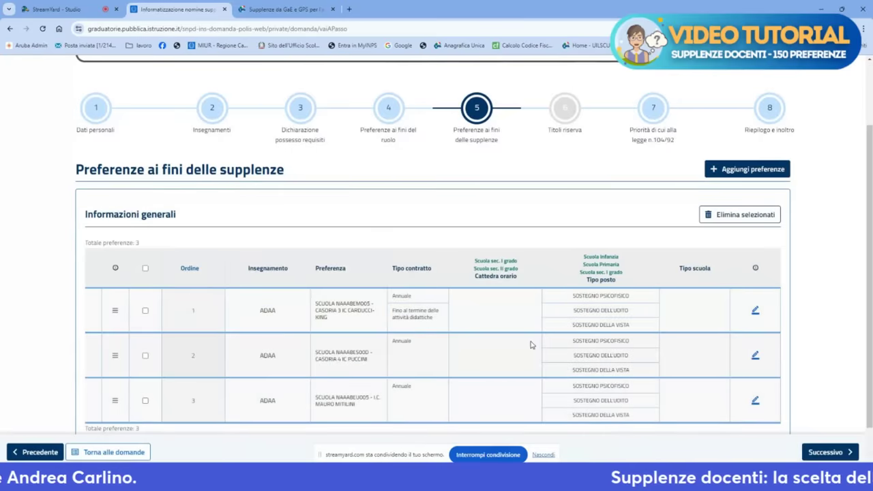
Start adding a supply preference with teaching ADAA - SOSTEGNO SCUOLA INFANZIA and preference type Comune.
scroll(519, 338, "down", 1)
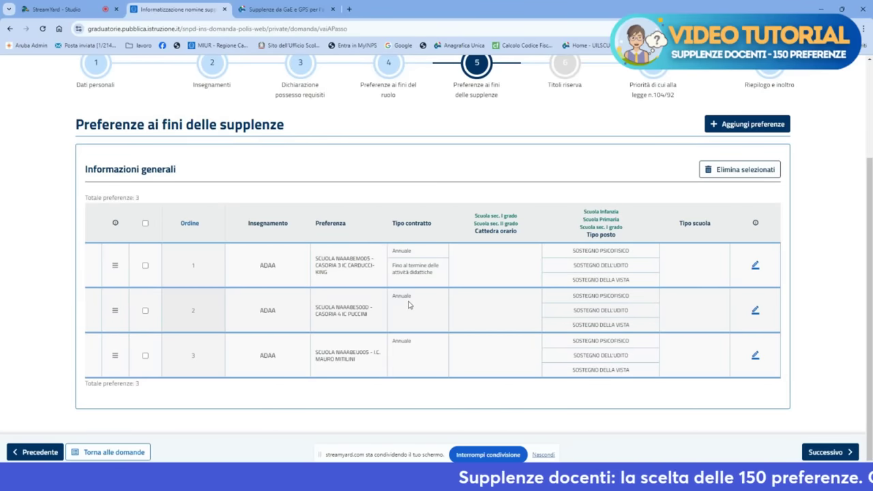
scroll(371, 320, "down", 1)
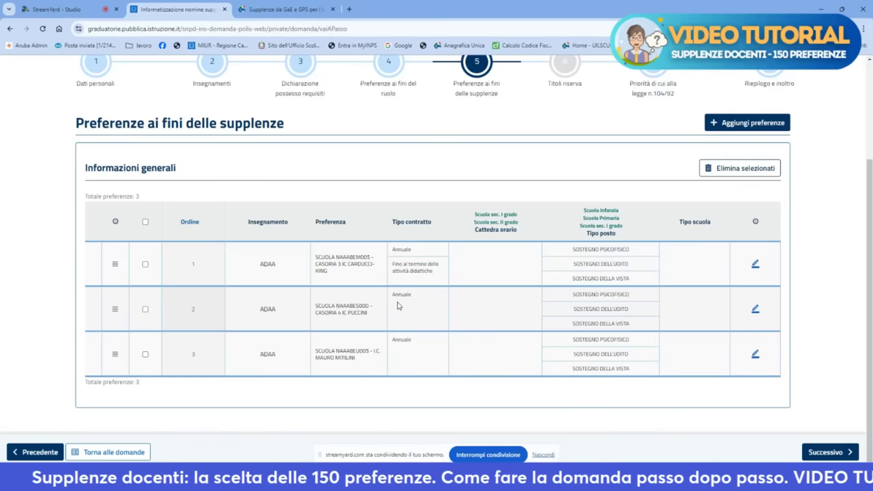
left_click(752, 124)
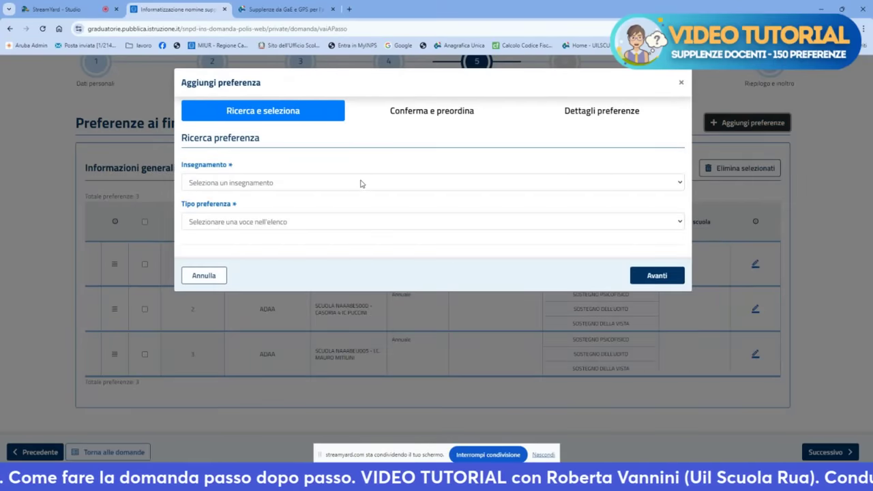
left_click(361, 183)
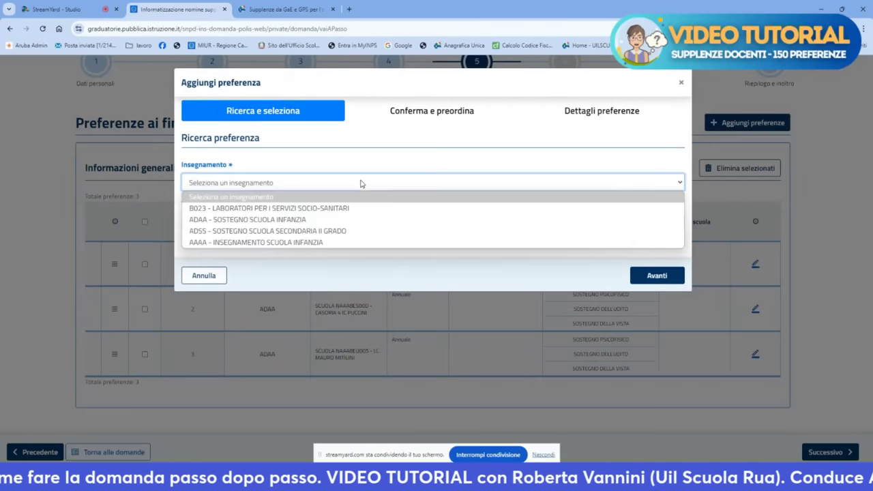
left_click(273, 220)
left_click(269, 221)
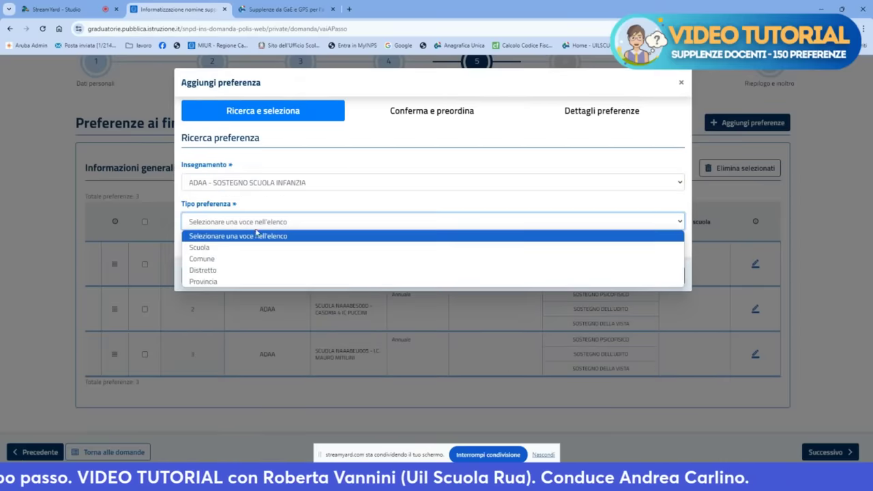
left_click(214, 262)
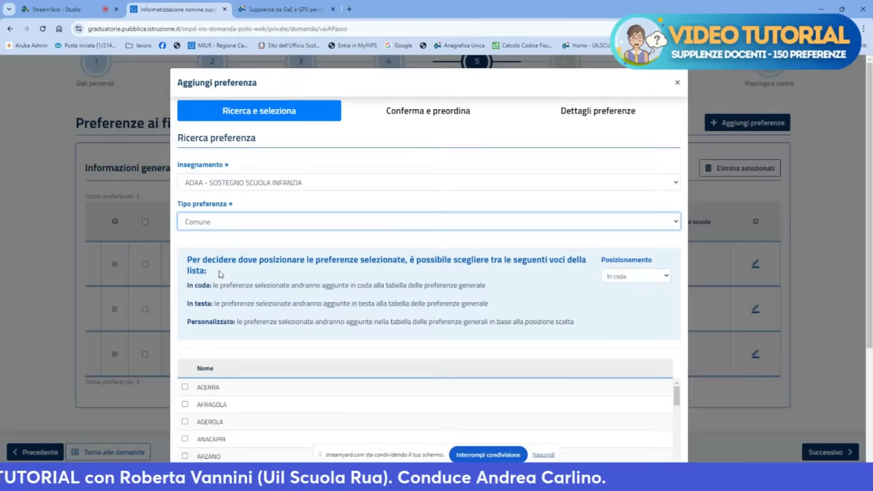
Select CASORIA as the municipality for the ADAA preference, positioned In coda, and proceed to the preference details.
scroll(259, 341, "down", 2)
scroll(282, 354, "down", 5)
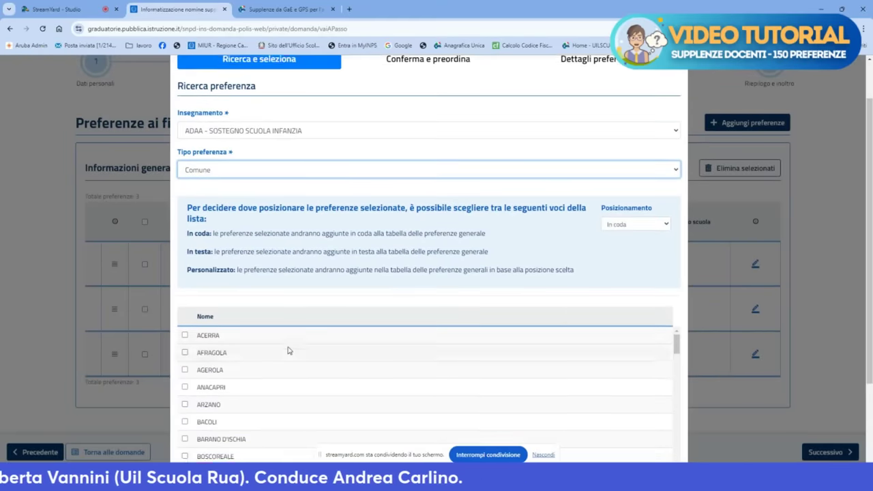
scroll(222, 324, "down", 5)
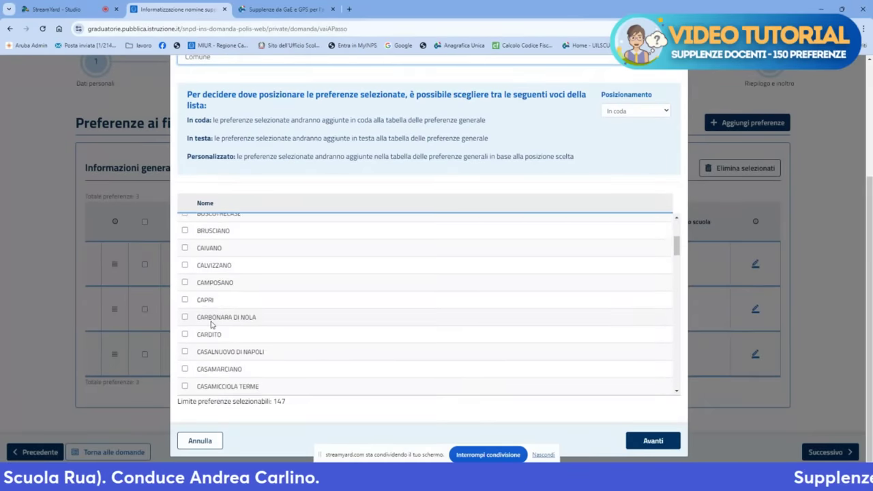
scroll(206, 313, "down", 4)
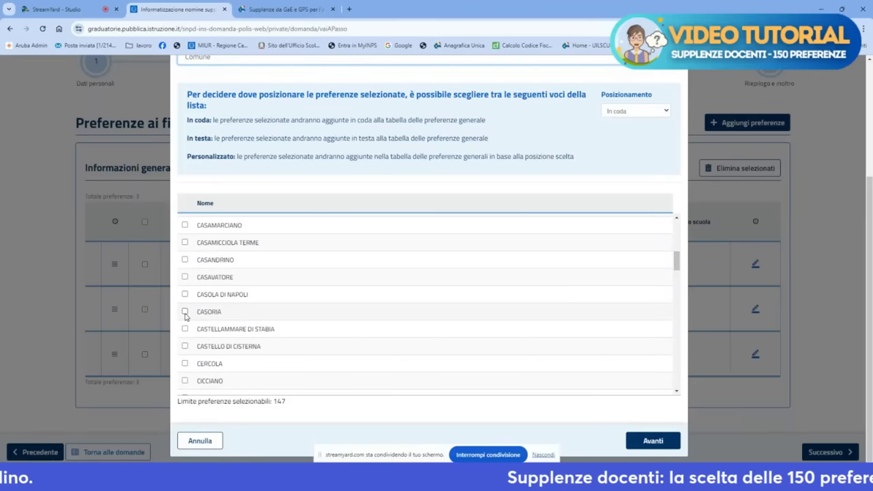
left_click(185, 312)
left_click(639, 437)
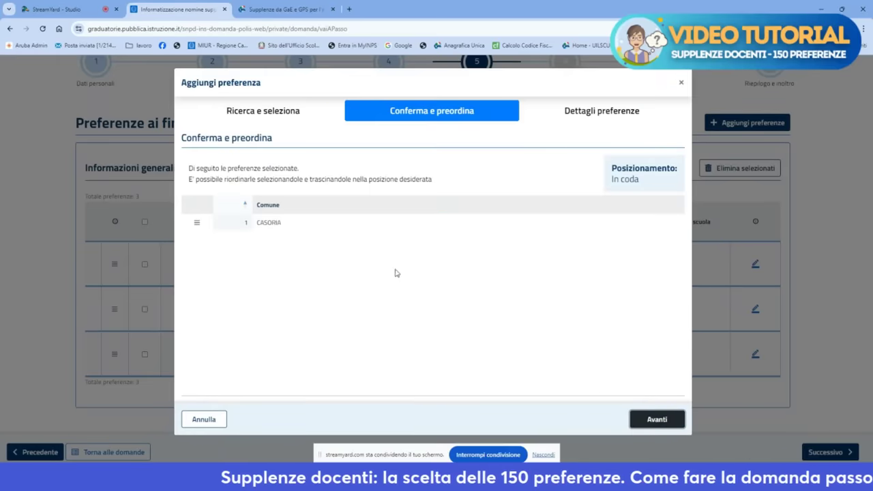
left_click(656, 420)
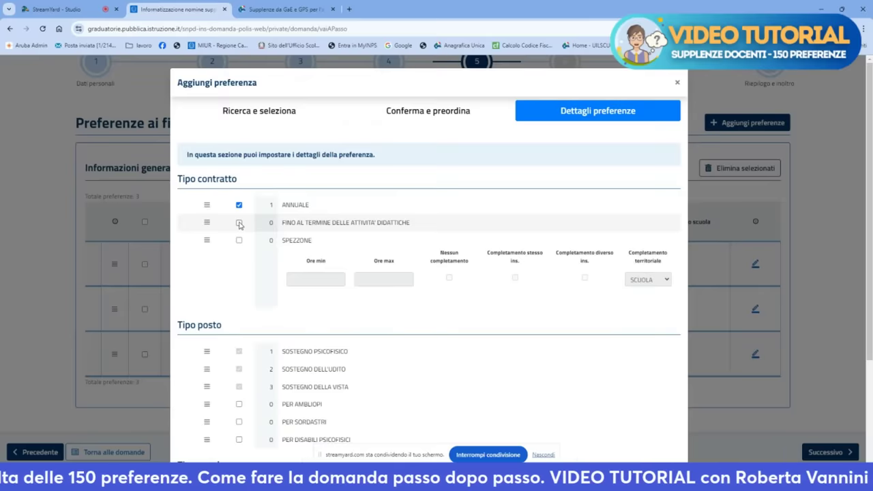
Add FINO AL TERMINE DELLE ATTIVITA' DIDATTICHE after ANNUALE for the ADAA municipality preference, leave all school types unselected, and save it.
left_click(240, 222)
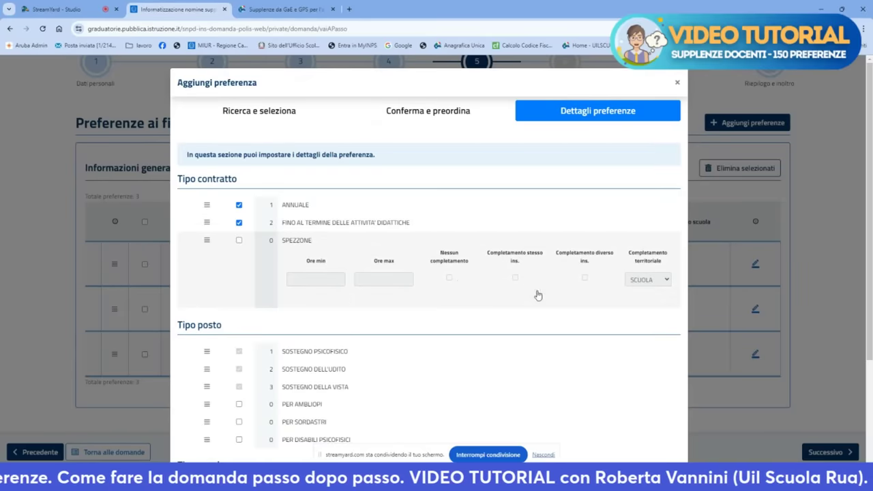
scroll(425, 359, "down", 1)
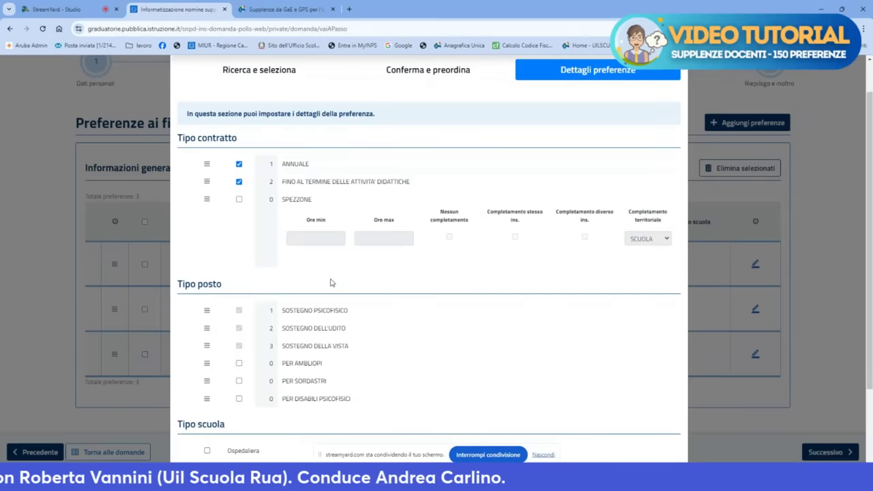
scroll(466, 316, "down", 2)
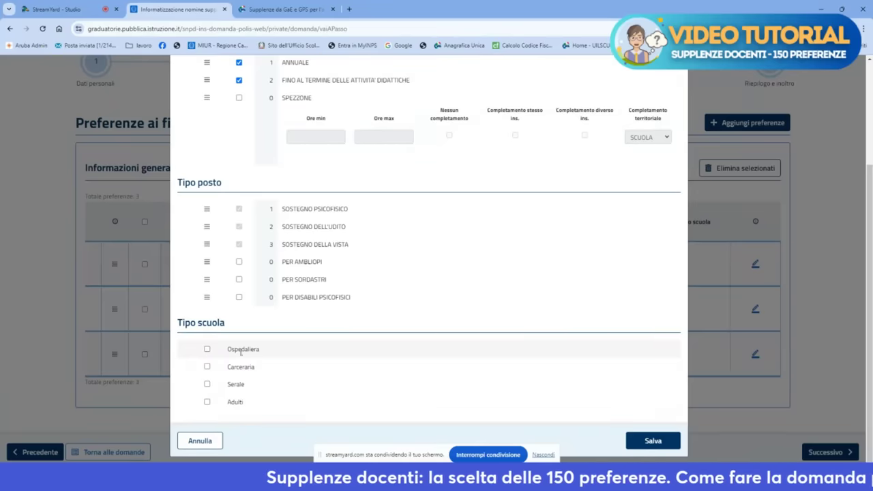
left_click(652, 442)
scroll(546, 355, "down", 1)
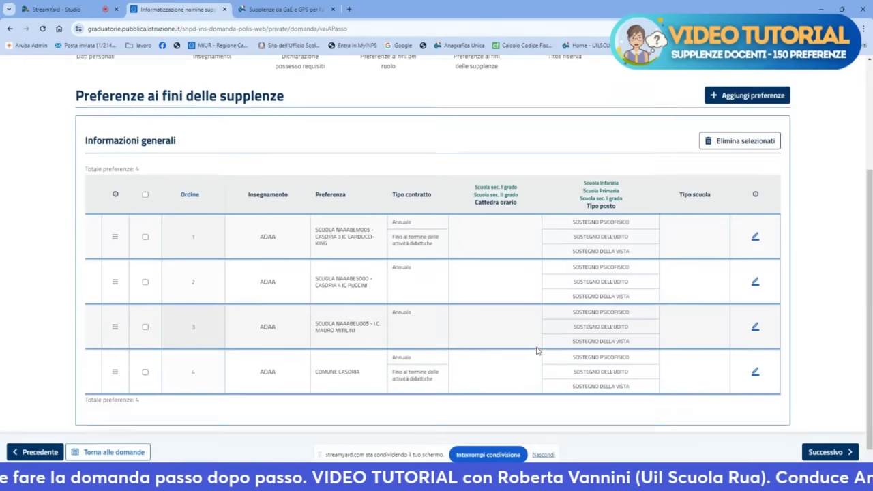
Move the COMUNE CASORIA preference up to third place in the order and return it to fourth place.
scroll(536, 351, "down", 1)
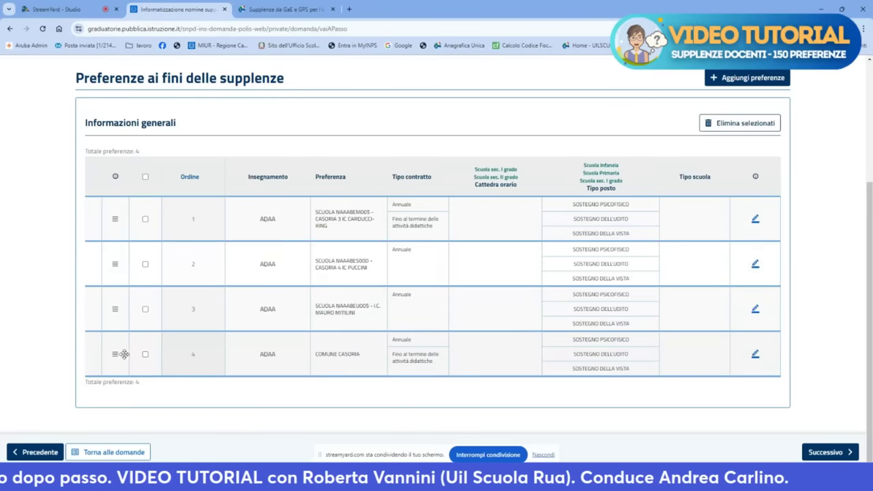
left_click_drag(117, 353, 116, 308)
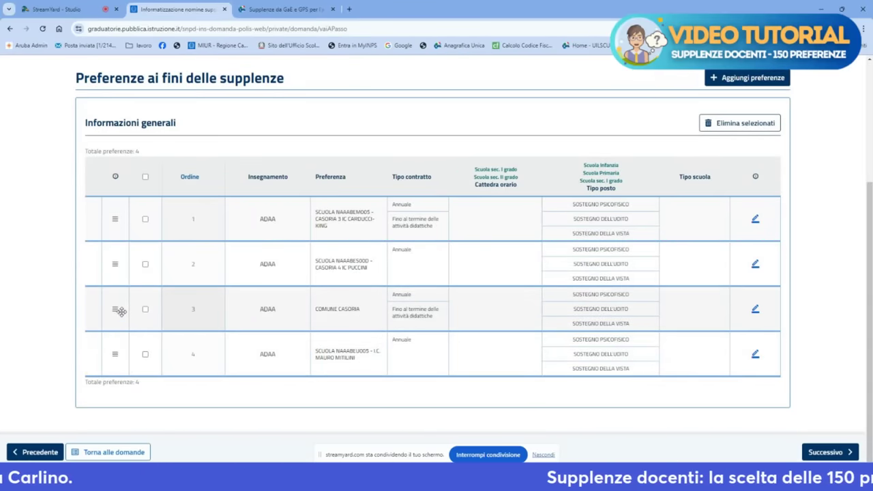
left_click_drag(117, 308, 118, 354)
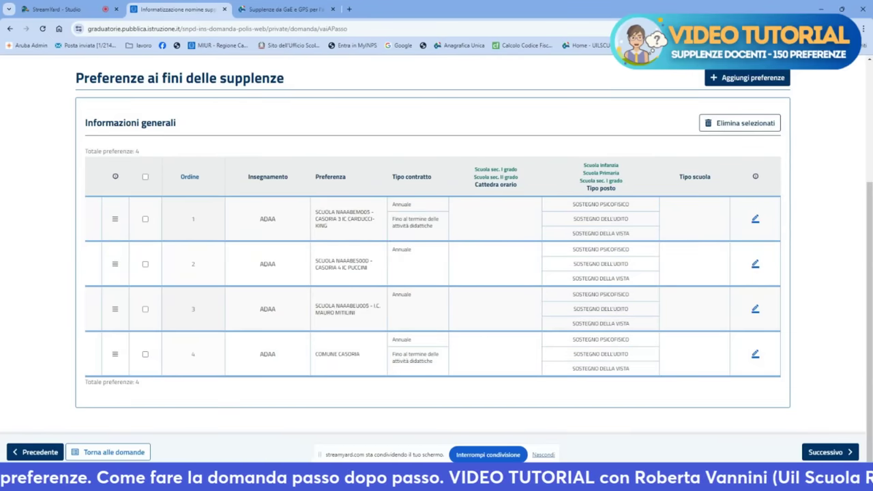
Start adding a supply preference with teaching AAAA - INSEGNAMENTO SCUOLA INFANZIA and preference type Comune.
left_click(733, 79)
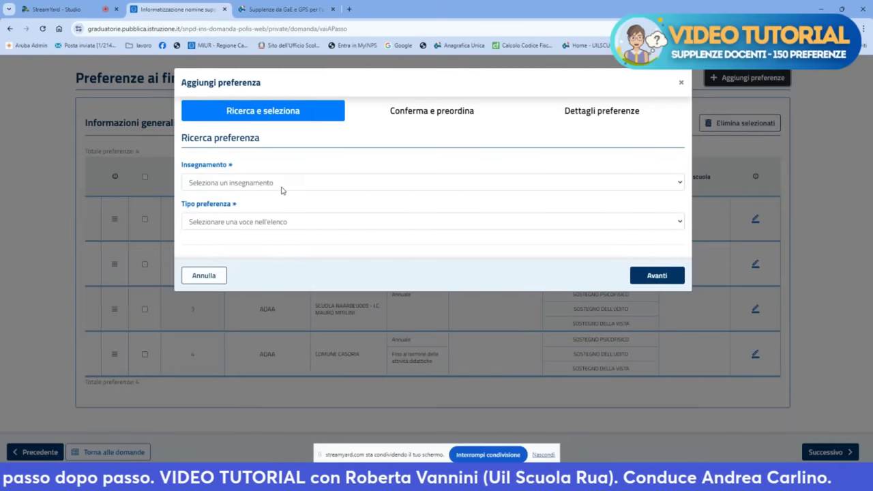
left_click(285, 187)
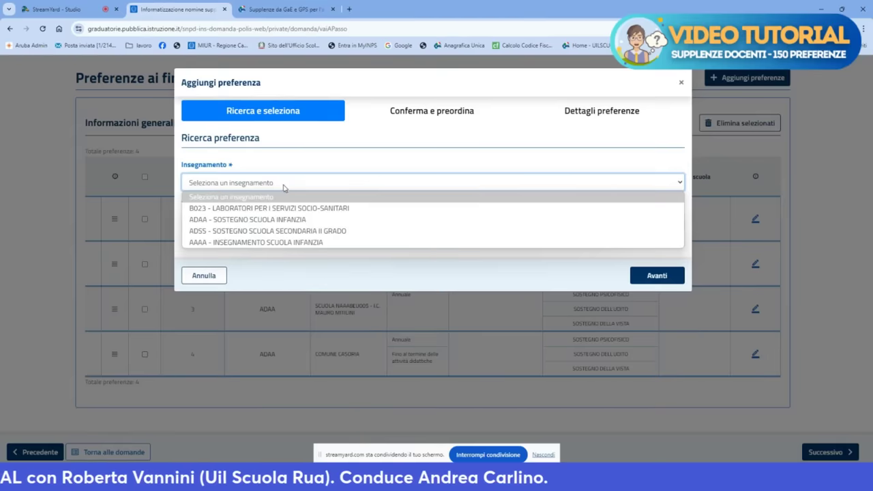
left_click(275, 242)
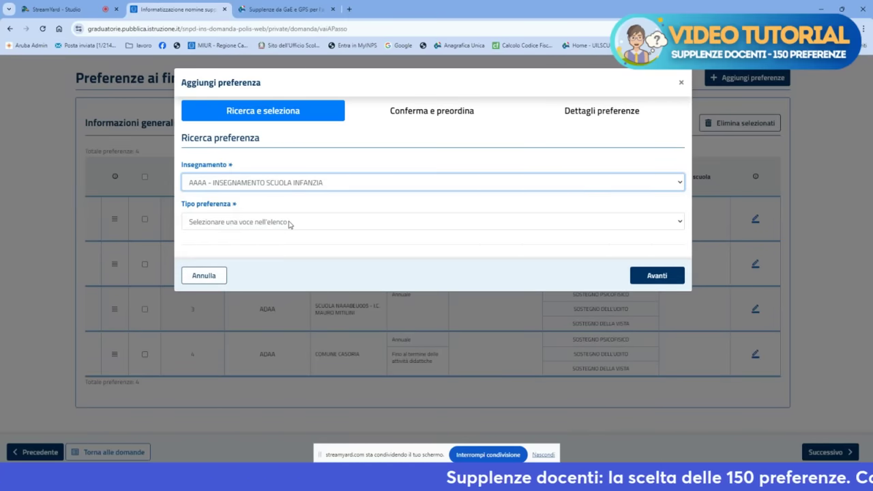
left_click(289, 223)
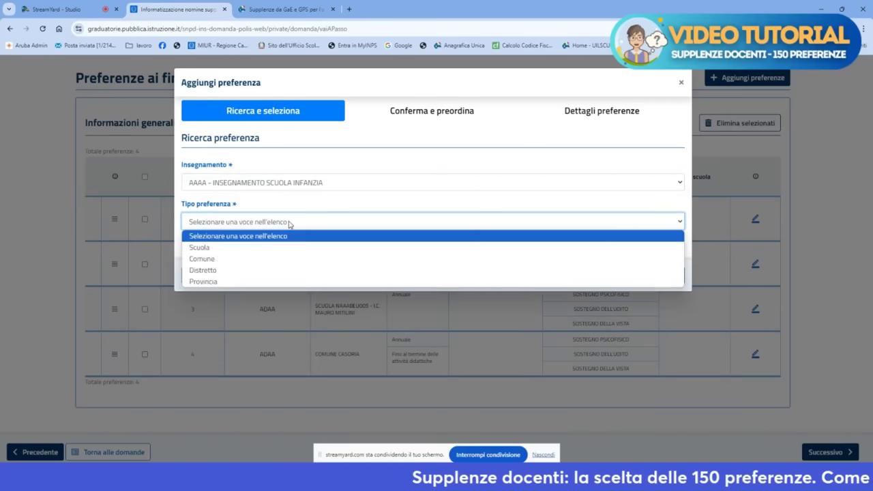
left_click(254, 259)
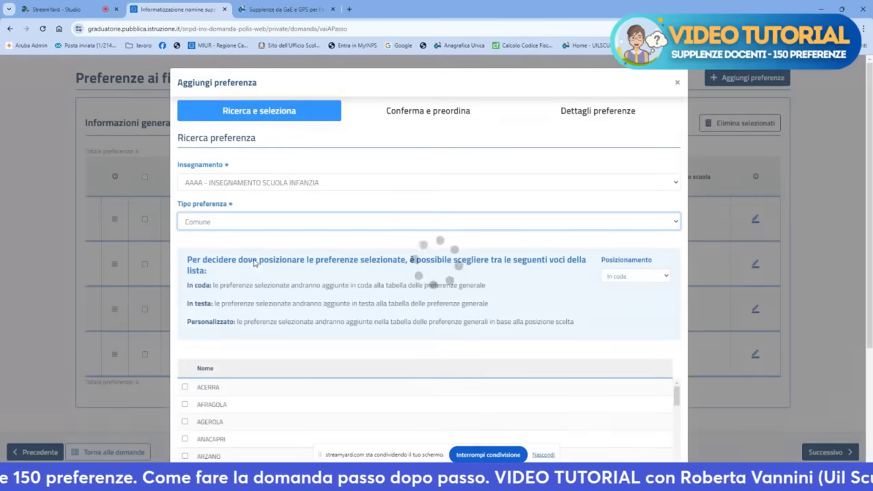
Select CASORIA as the municipality for the AAAA preference and proceed through the ordering stage to the preference details.
scroll(258, 391, "down", 1)
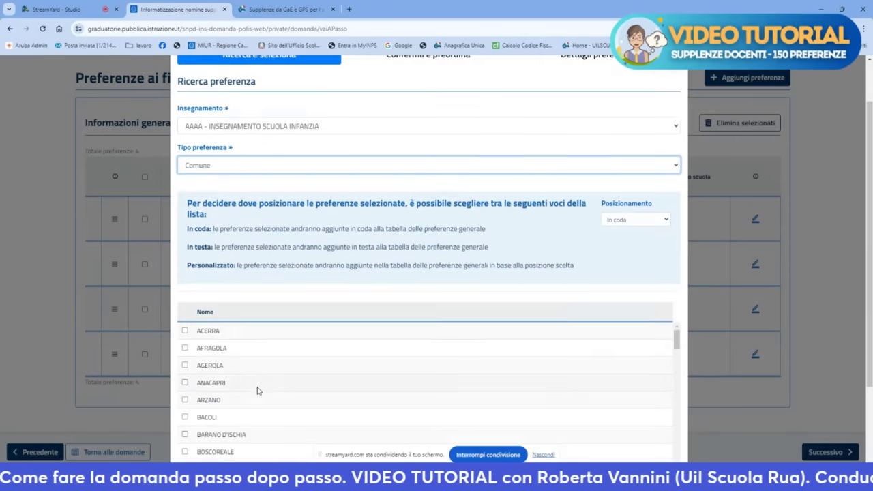
scroll(258, 391, "down", 5)
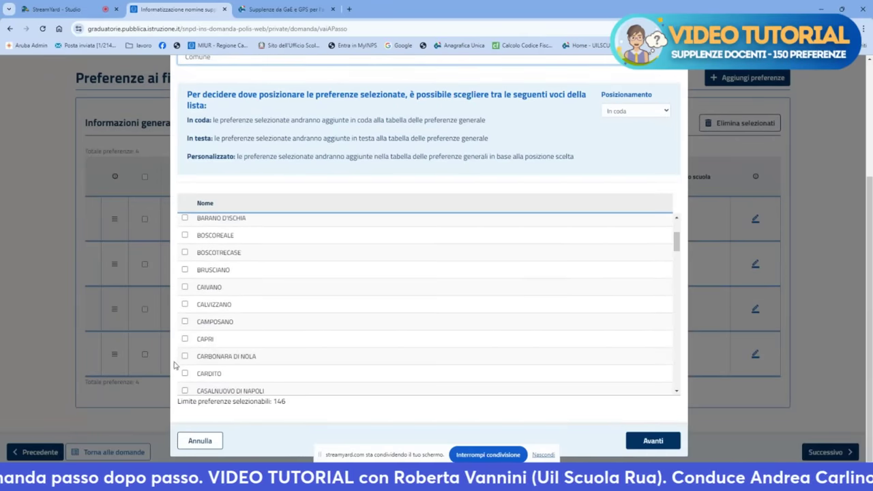
scroll(205, 344, "down", 4)
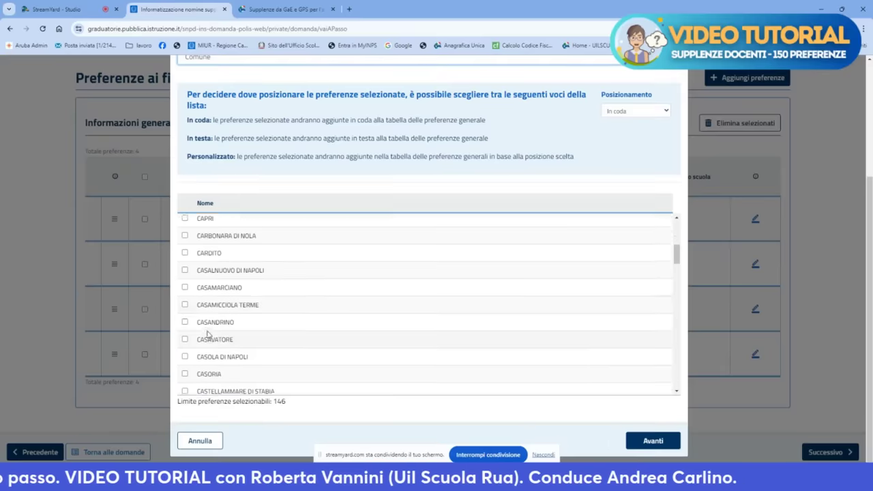
scroll(205, 337, "down", 1)
left_click(184, 358)
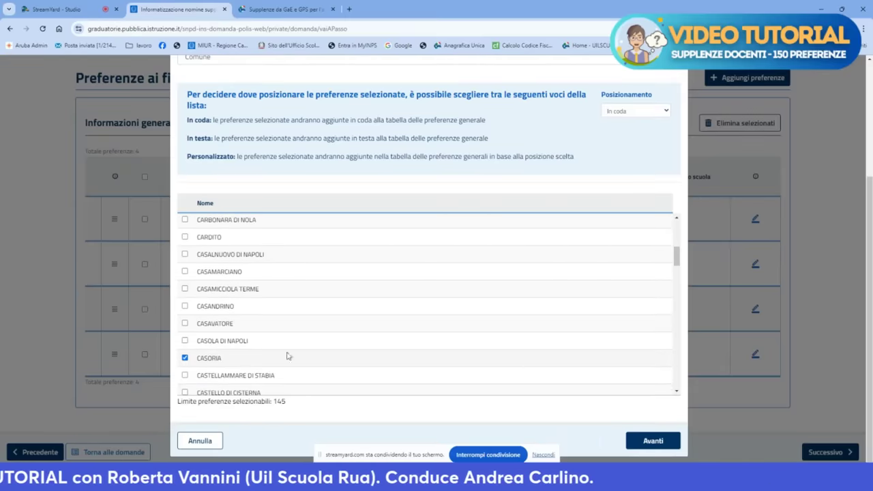
left_click(653, 441)
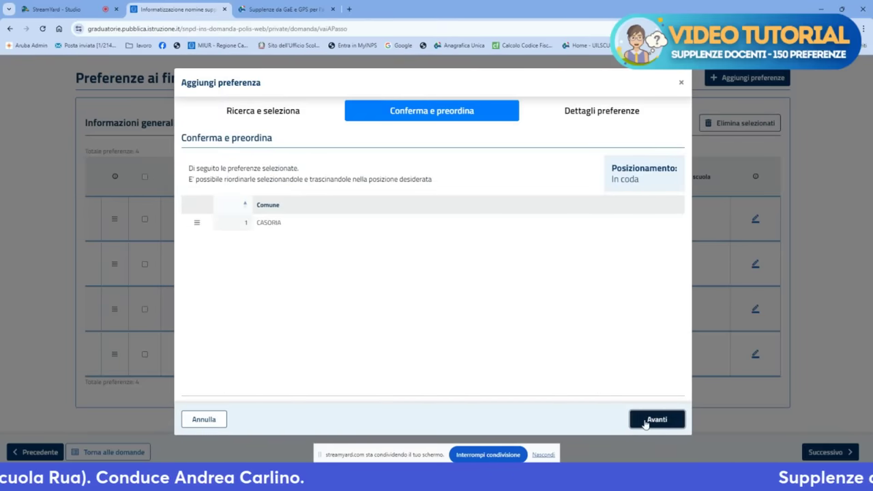
left_click(646, 423)
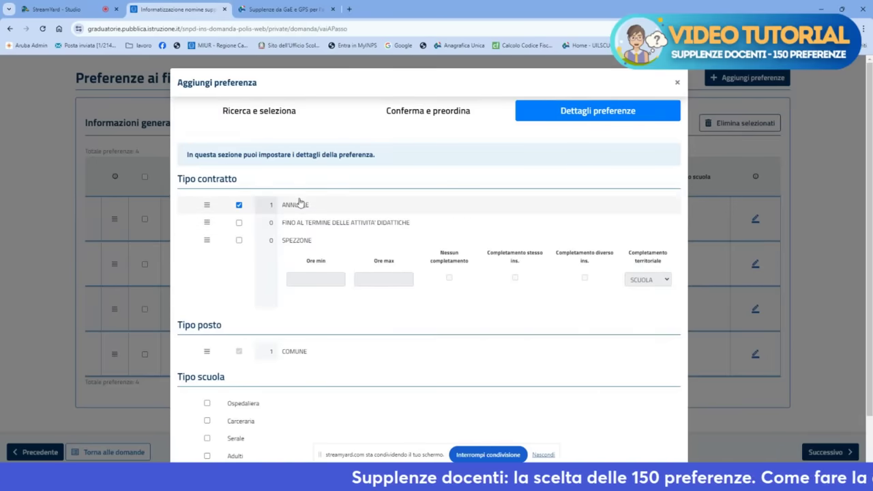
Add FINO AL TERMINE DELLE ATTIVITA' DIDATTICHE after ANNUALE for the AAAA municipality preference, leave SPEZZONE unselected, and save it.
left_click(238, 224)
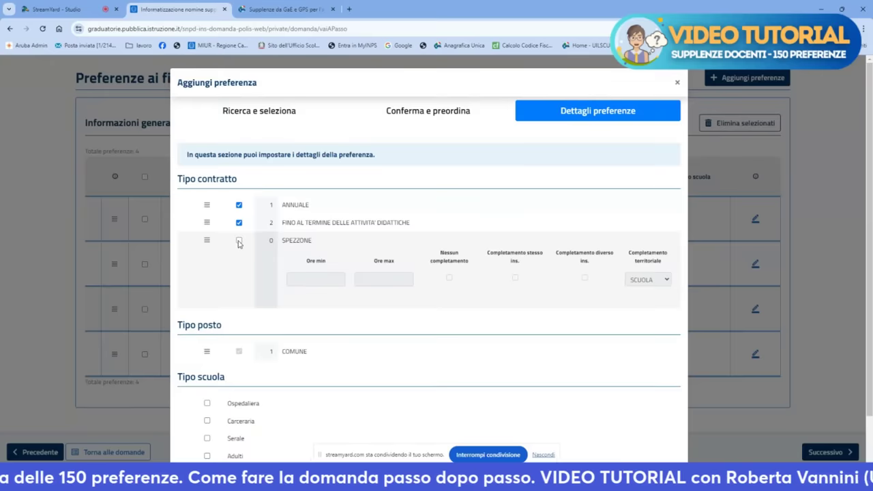
left_click(239, 242)
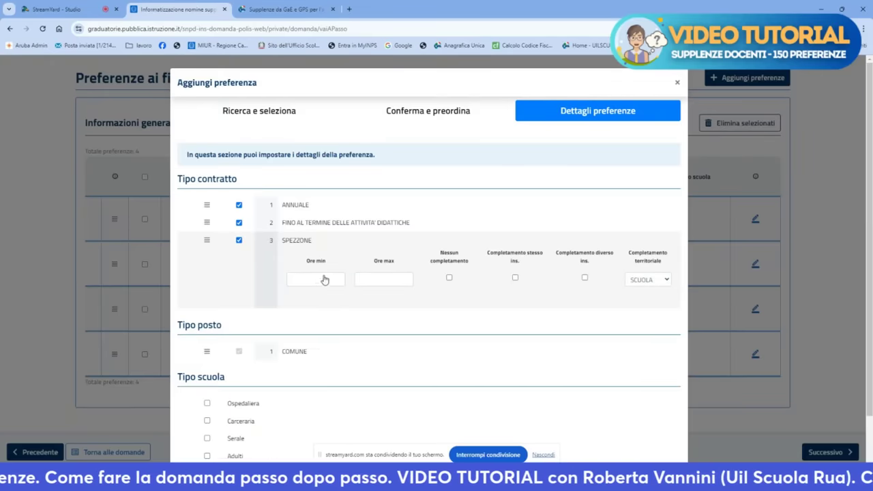
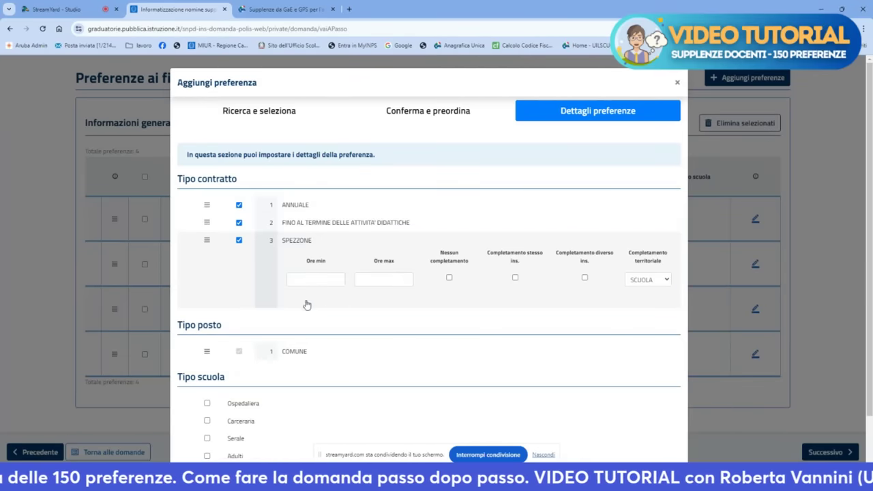
left_click(240, 242)
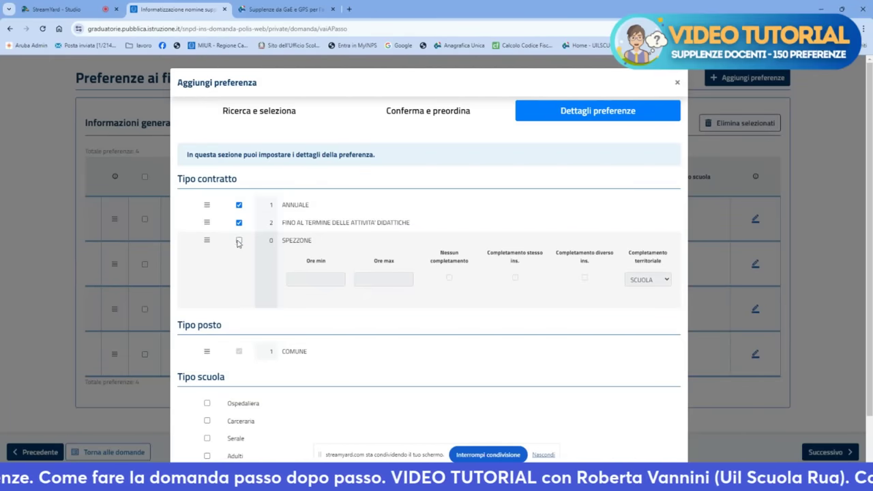
scroll(321, 341, "down", 2)
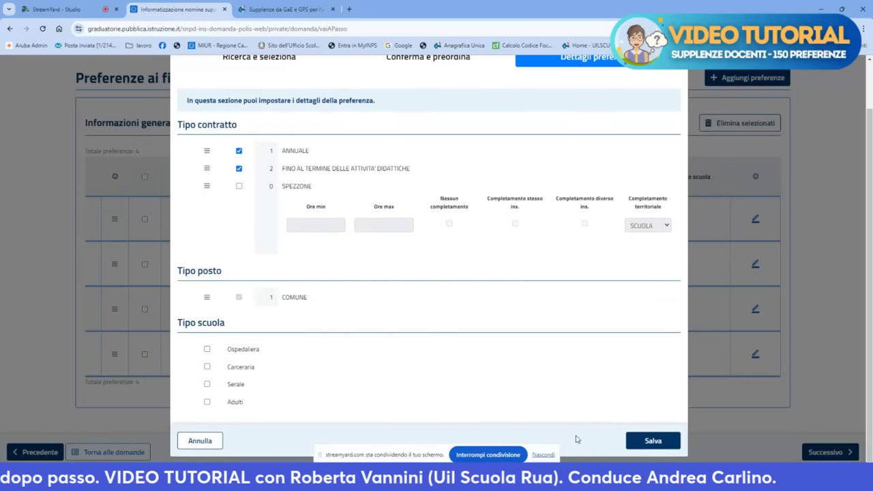
left_click(645, 441)
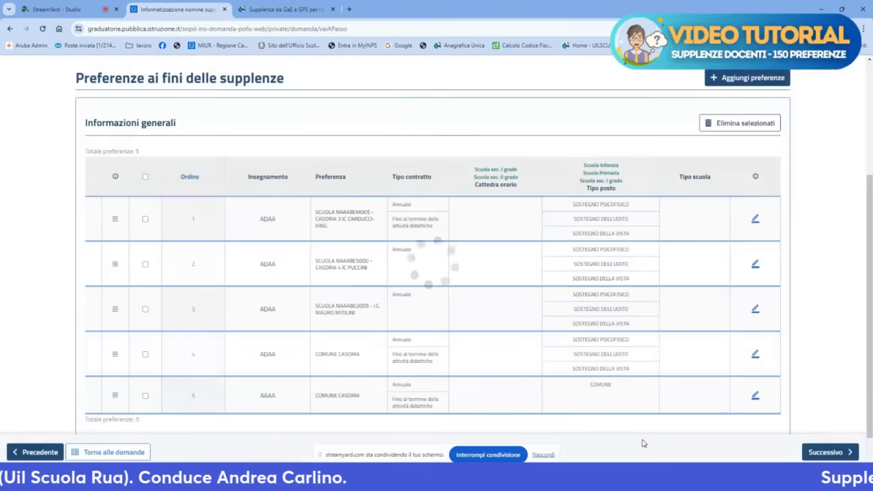
Start adding a supply preference with teaching B023 - LABORATORI PER I SERVIZI SOCIO-SANITARI and preference type Comune.
scroll(488, 358, "down", 1)
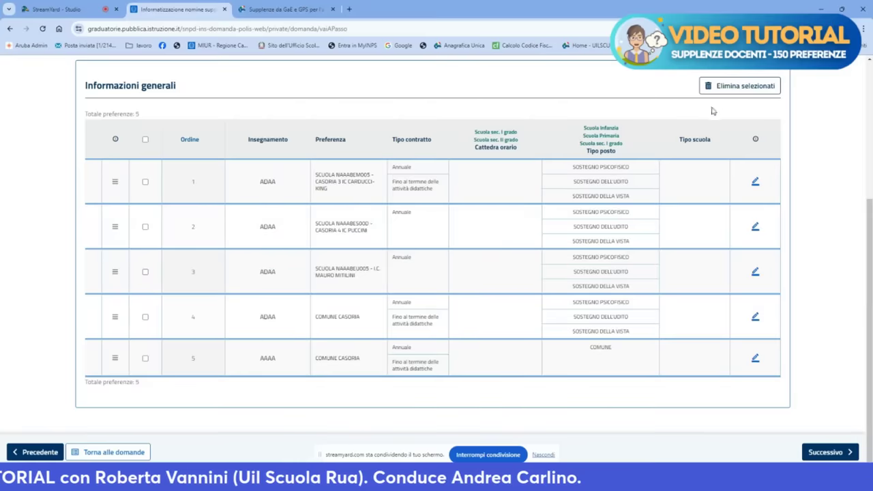
scroll(700, 134, "up", 1)
scroll(701, 134, "up", 1)
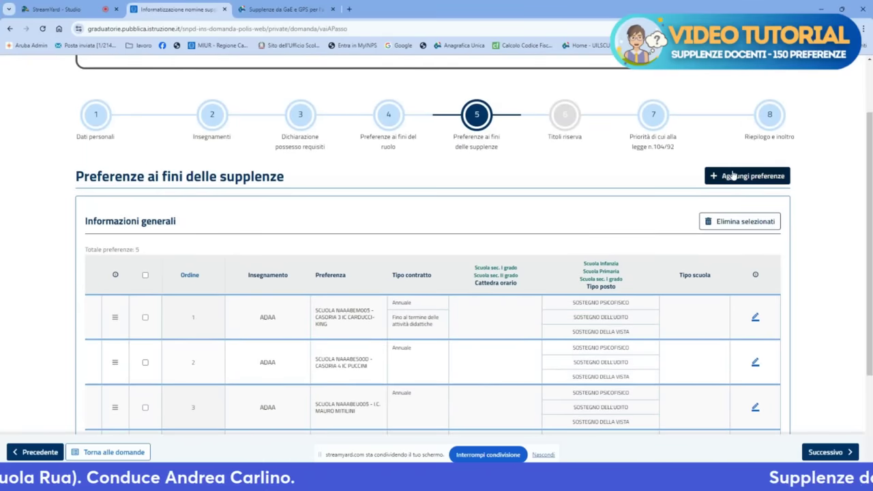
left_click(733, 175)
left_click(502, 183)
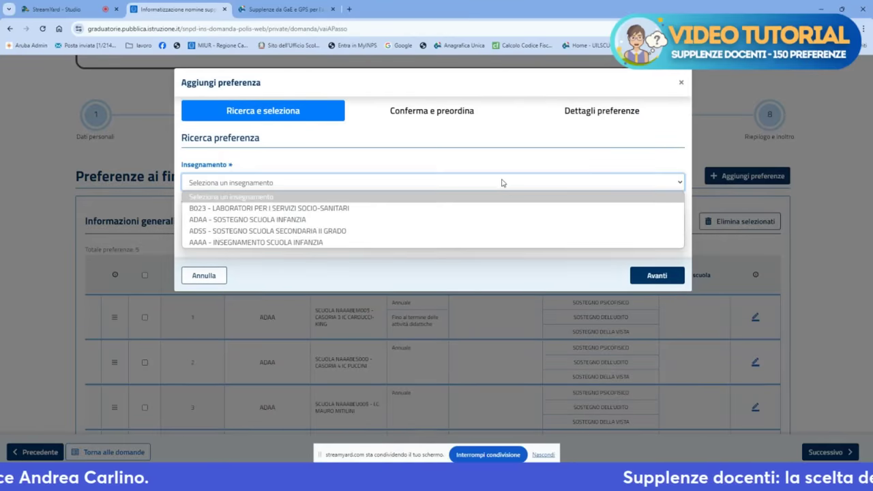
left_click(341, 210)
left_click(339, 224)
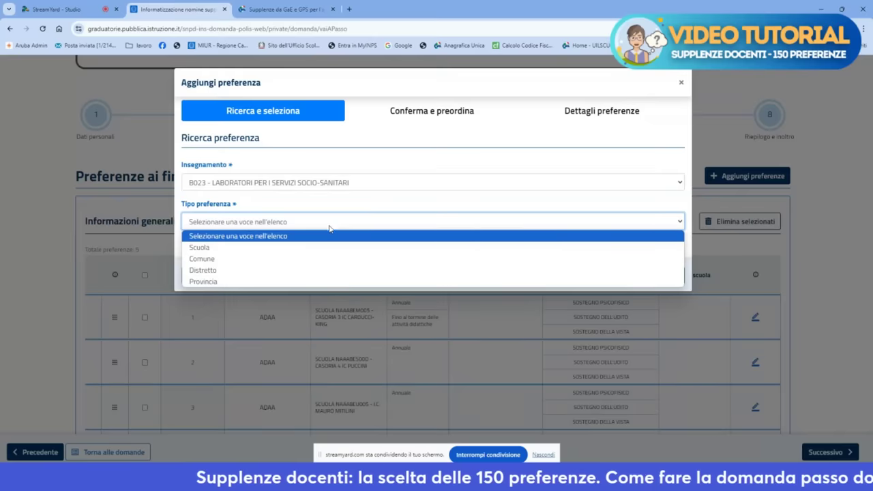
left_click(295, 258)
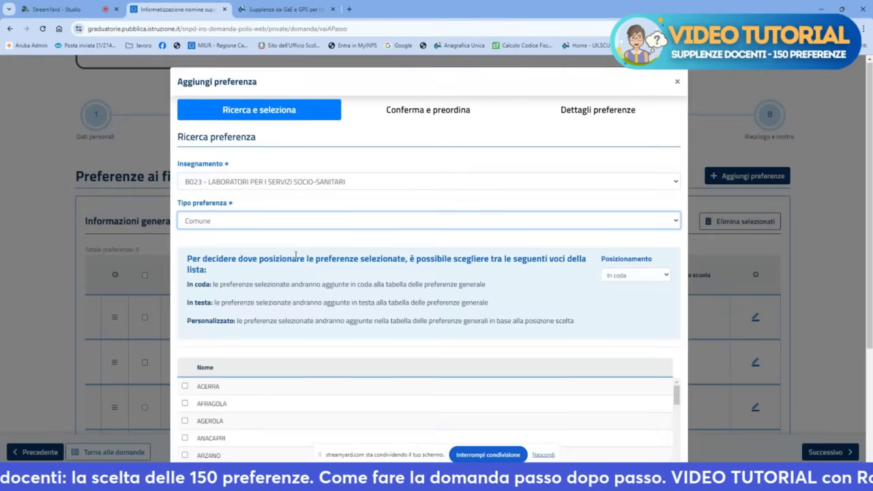
Select CASORIA as the municipality for the B023 preference and proceed through the ordering stage to the preference details.
scroll(254, 287, "down", 1)
scroll(360, 355, "down", 3)
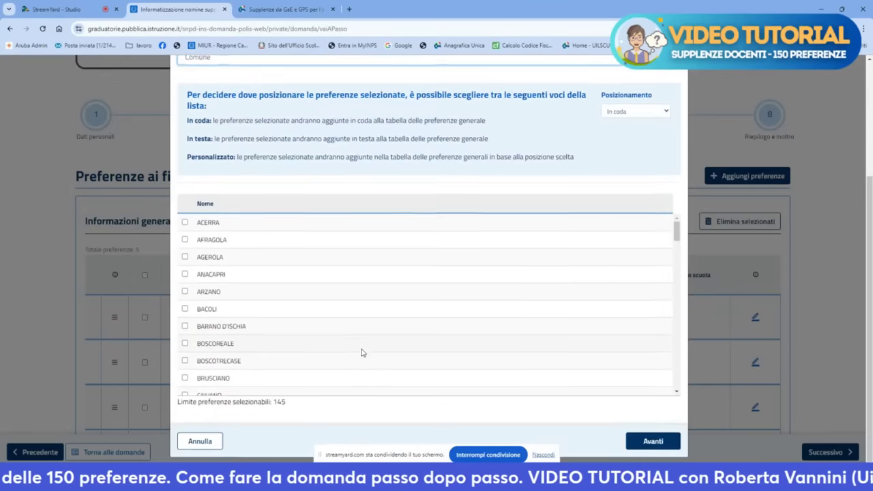
scroll(249, 324, "down", 2)
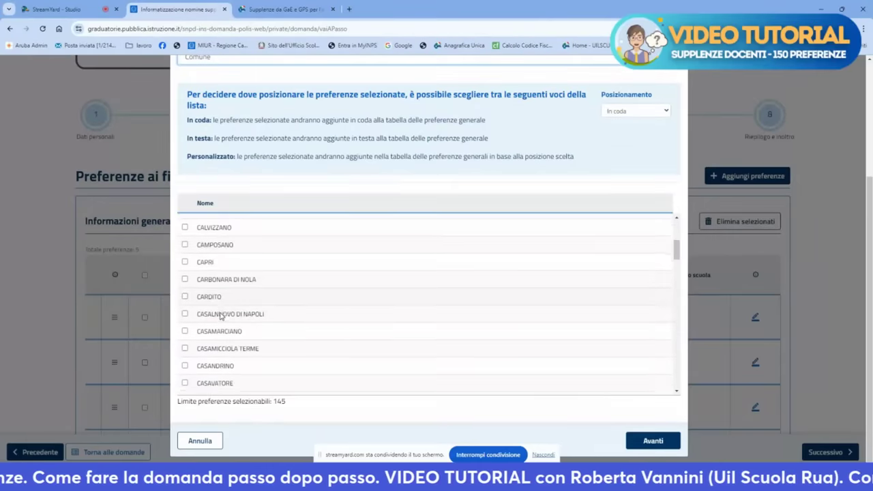
scroll(220, 316, "down", 3)
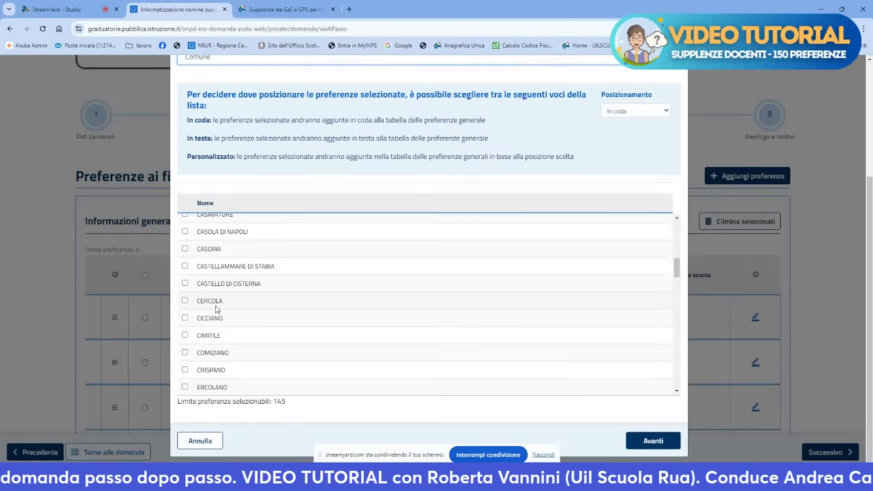
scroll(198, 314, "down", 3)
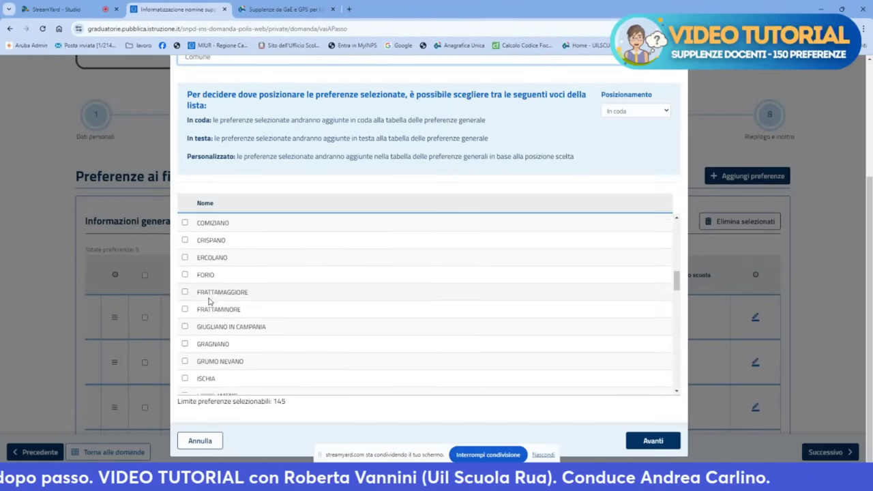
scroll(225, 306, "down", 3)
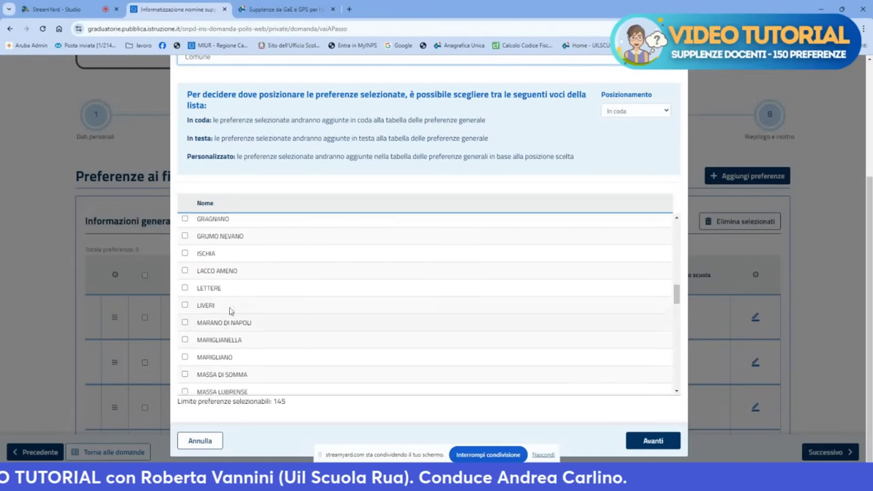
scroll(240, 311, "down", 2)
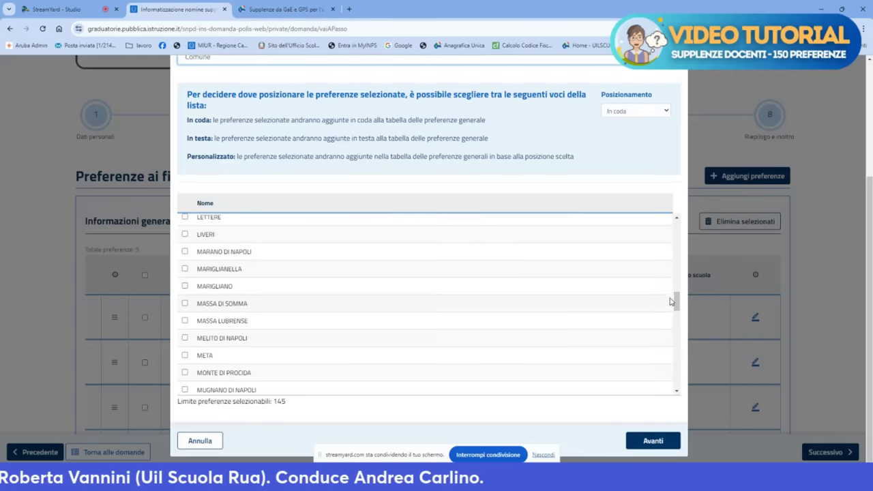
left_click_drag(678, 303, 694, 261)
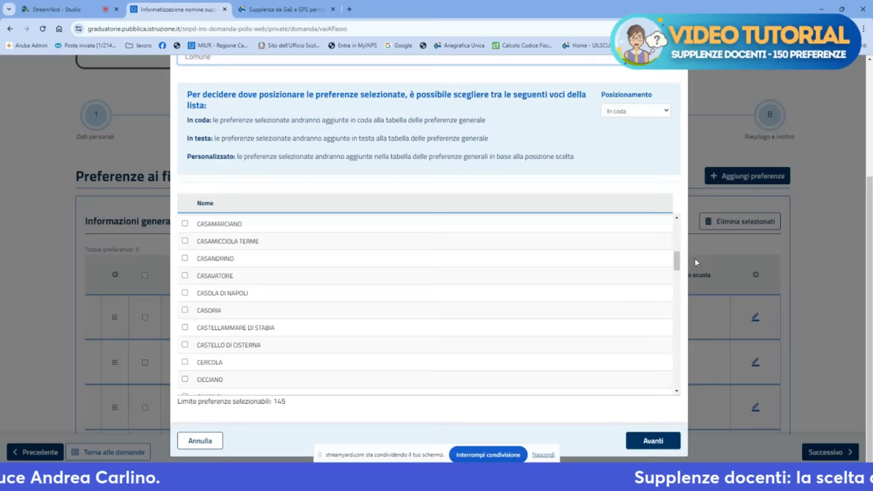
left_click(185, 310)
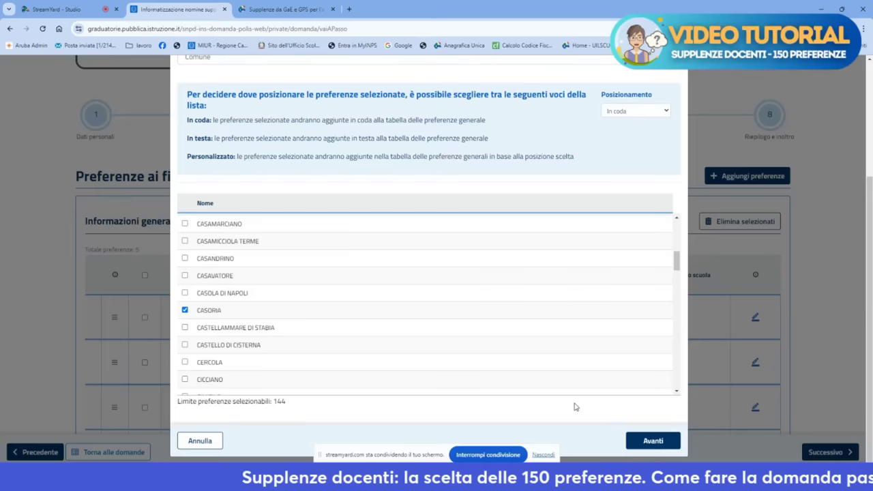
left_click(663, 442)
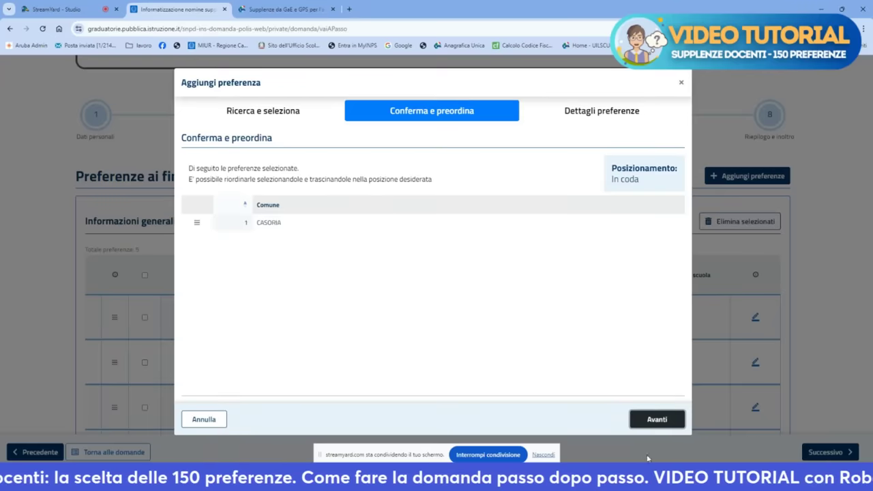
left_click(657, 418)
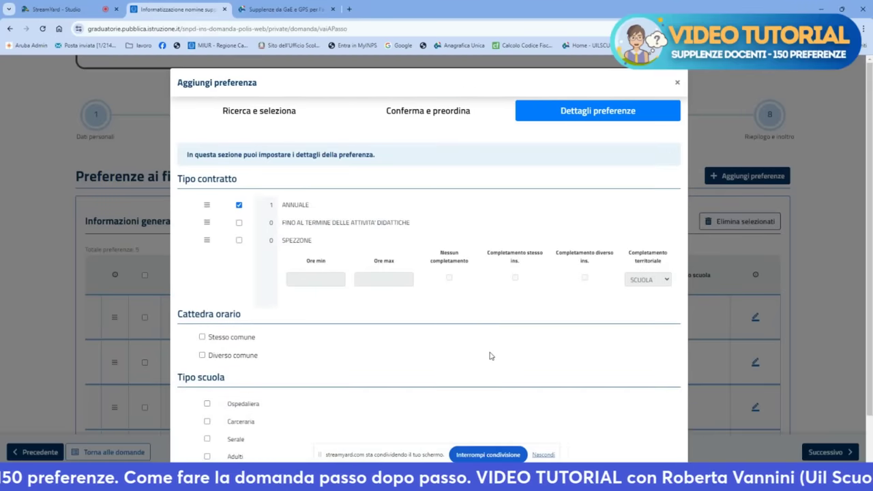
Add FINO AL TERMINE DELLE ATTIVITA' DIDATTICHE to the B023 preference, accept Cattedra orario in Stesso comune and Diverso comune, and save it.
scroll(489, 344, "down", 1)
scroll(489, 344, "down", 1)
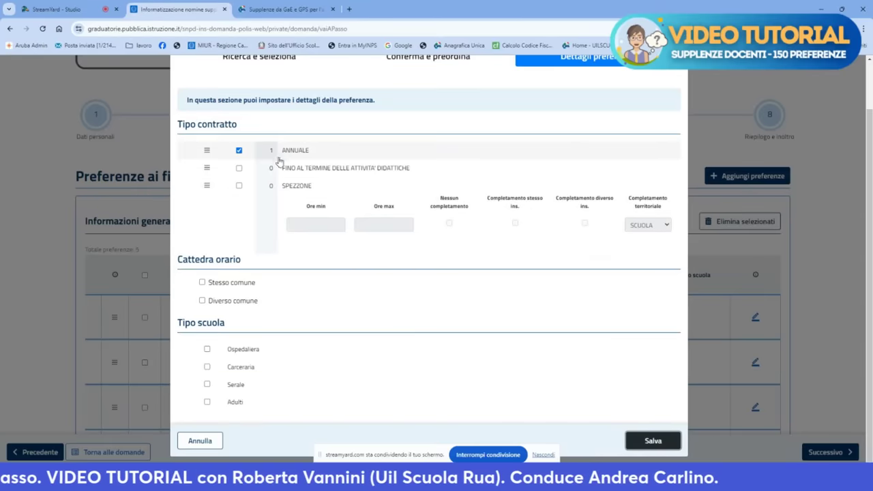
left_click(238, 169)
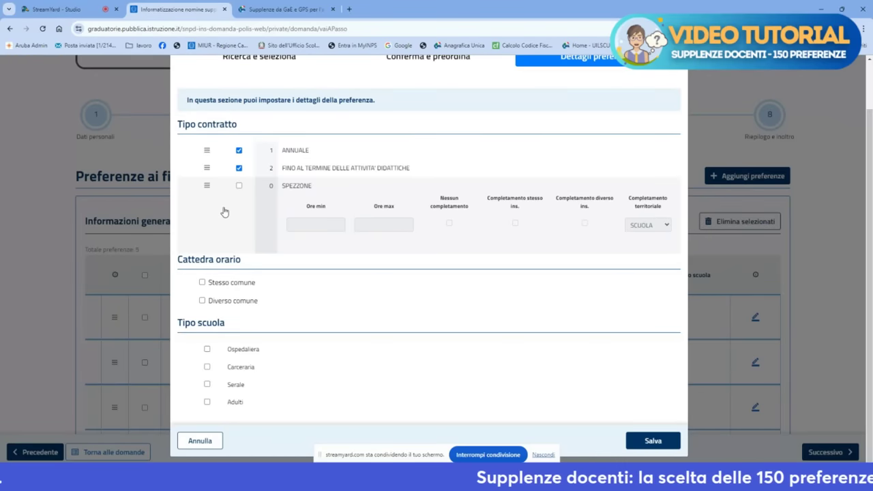
left_click(202, 284)
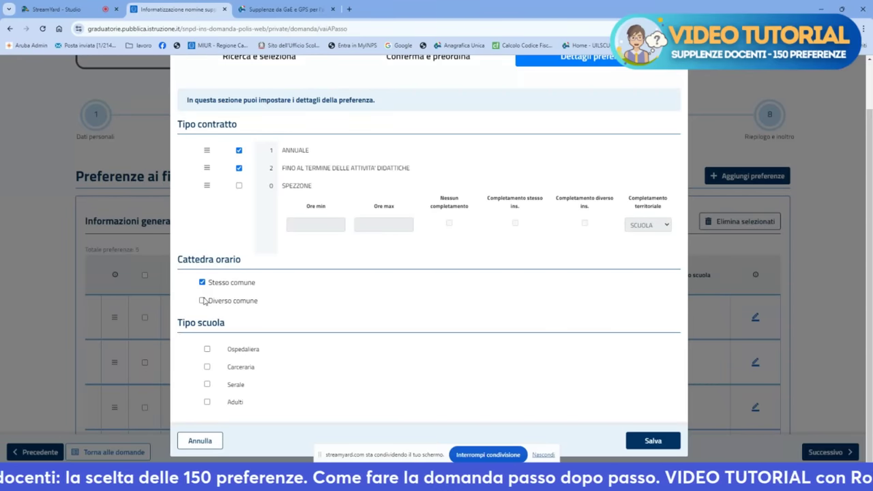
left_click(203, 301)
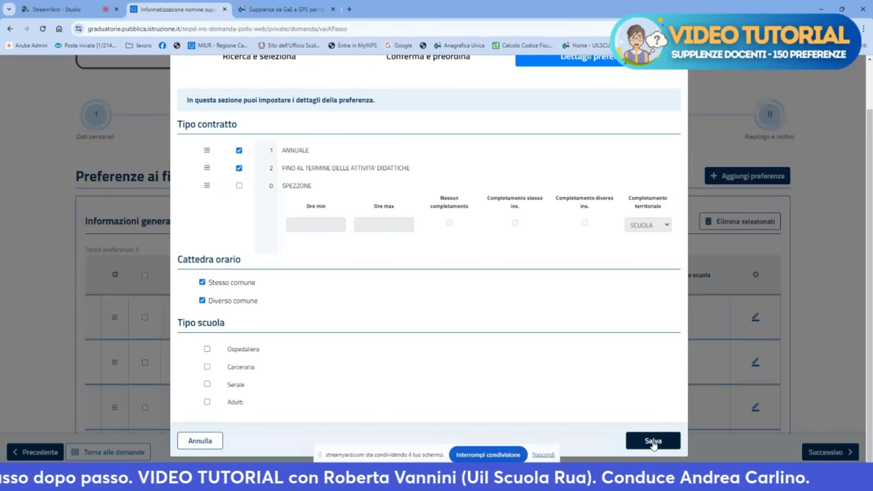
left_click(653, 441)
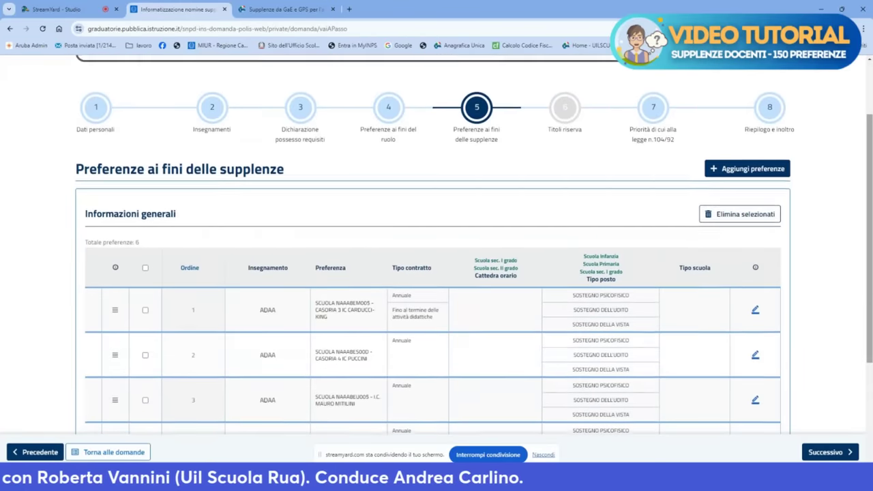
scroll(824, 395, "down", 3)
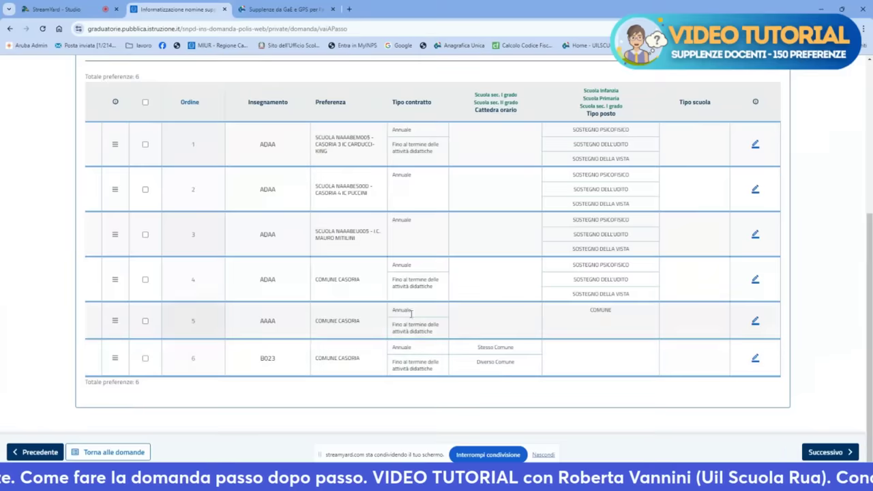
Start a supply preference for ADSS - SOSTEGNO SCUOLA SECONDARIA II GRADO with type Provincia and proceed to its details.
scroll(444, 303, "up", 3)
scroll(443, 302, "up", 2)
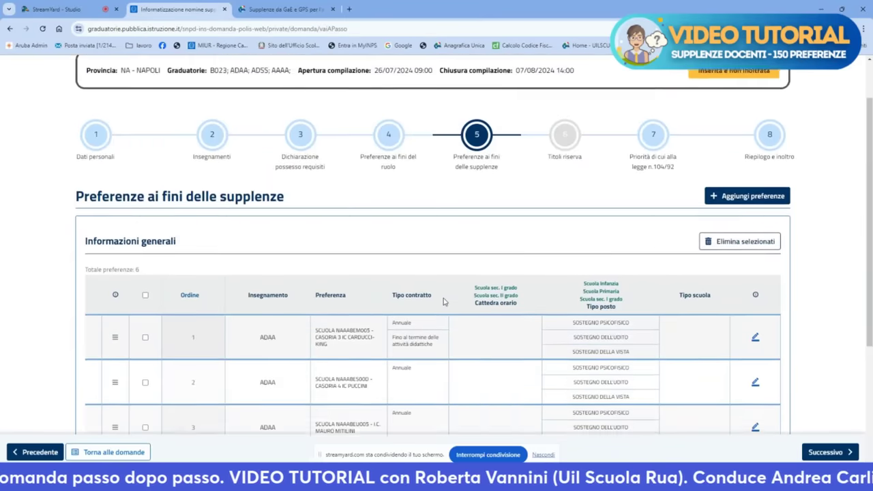
left_click(754, 254)
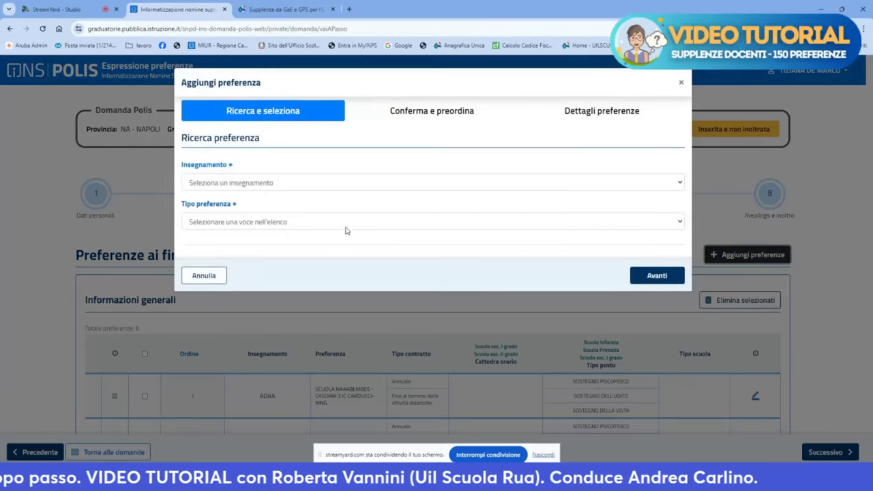
left_click(363, 182)
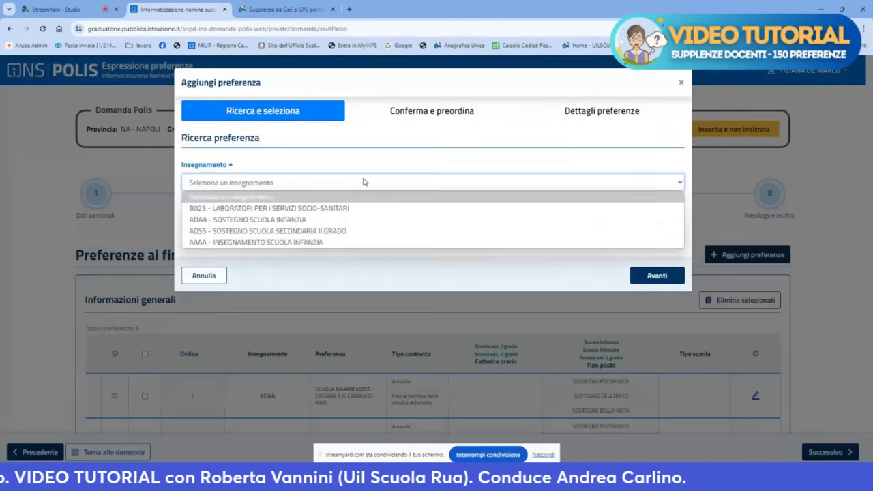
left_click(296, 231)
left_click(305, 221)
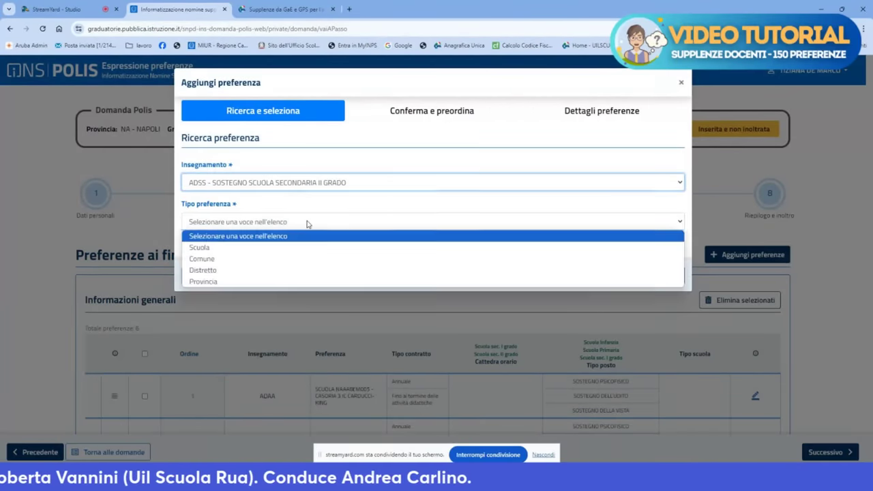
left_click(246, 282)
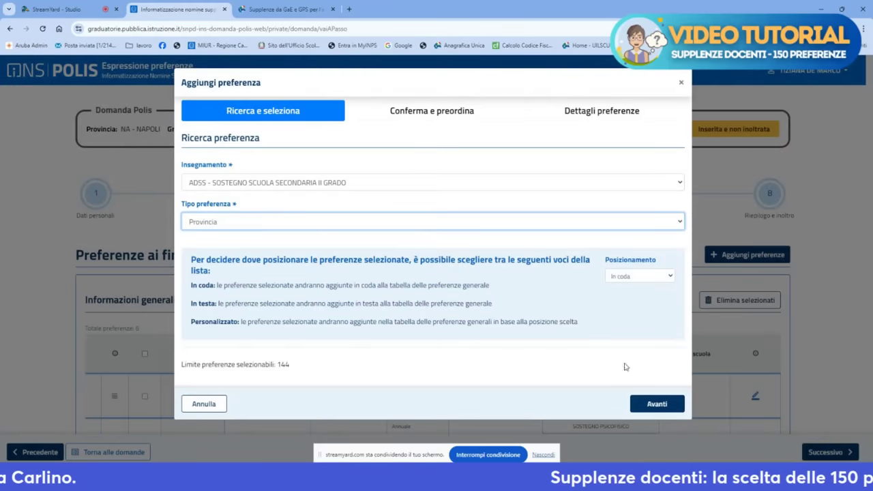
left_click(638, 404)
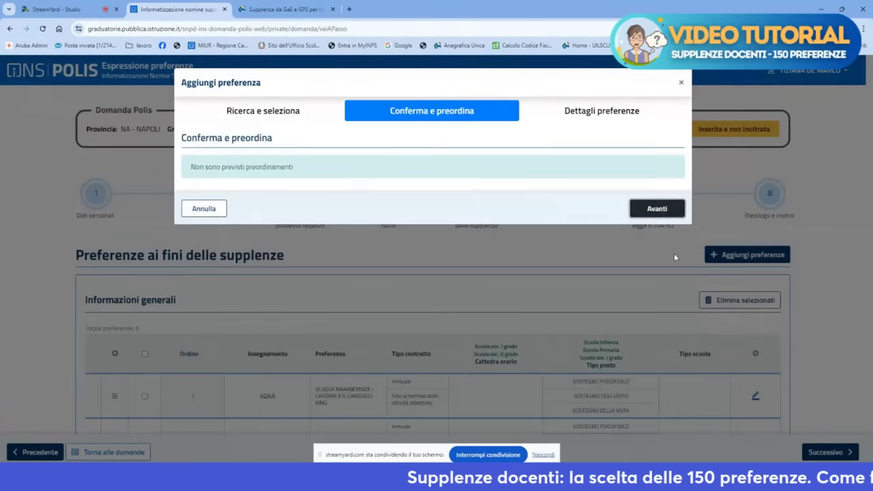
left_click(659, 210)
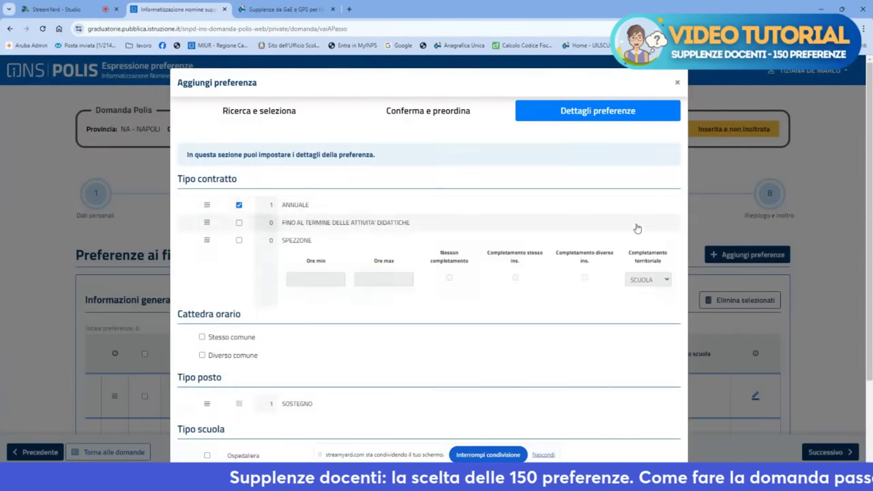
Add FINO AL TERMINE DELLE ATTIVITA' DIDATTICHE to the ADSS province preference, accept Cattedra orario in Stesso comune and Diverso comune, and save it.
scroll(279, 266, "down", 1)
left_click(239, 194)
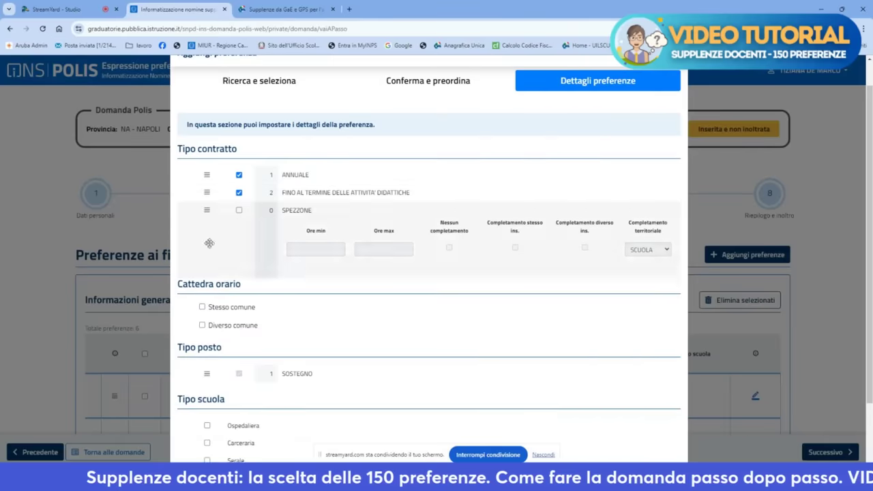
left_click(203, 308)
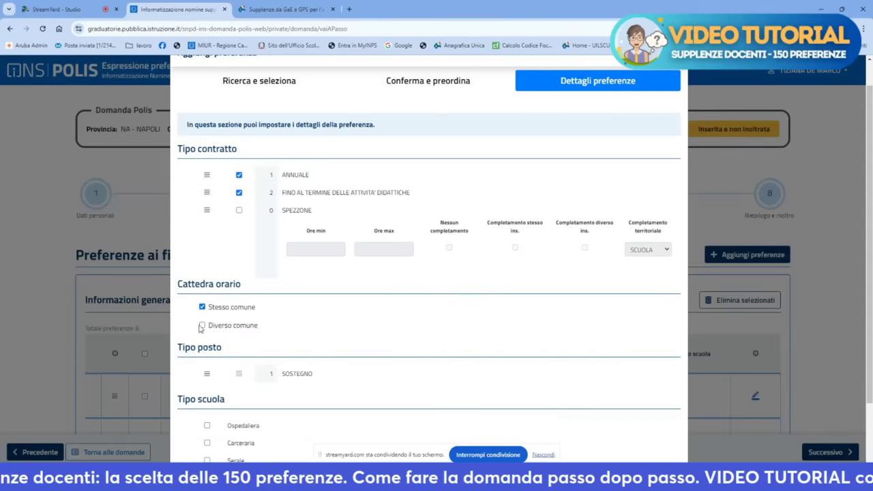
left_click(202, 325)
scroll(203, 327, "down", 3)
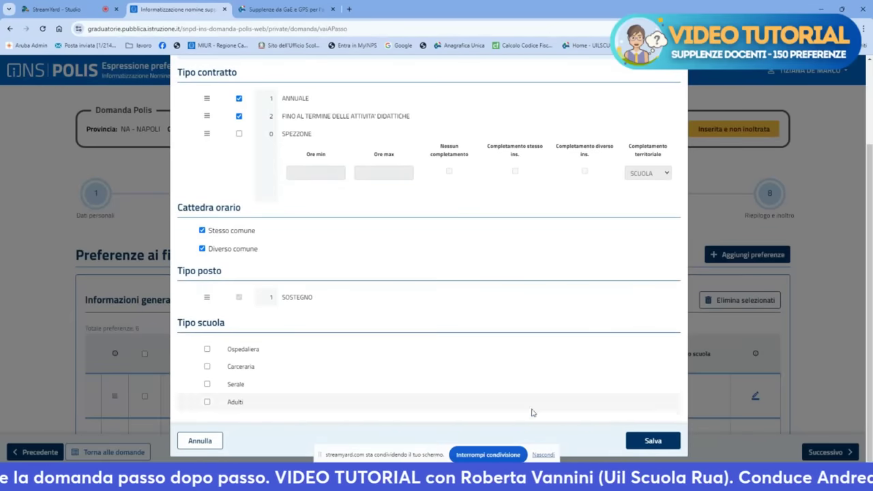
left_click(652, 442)
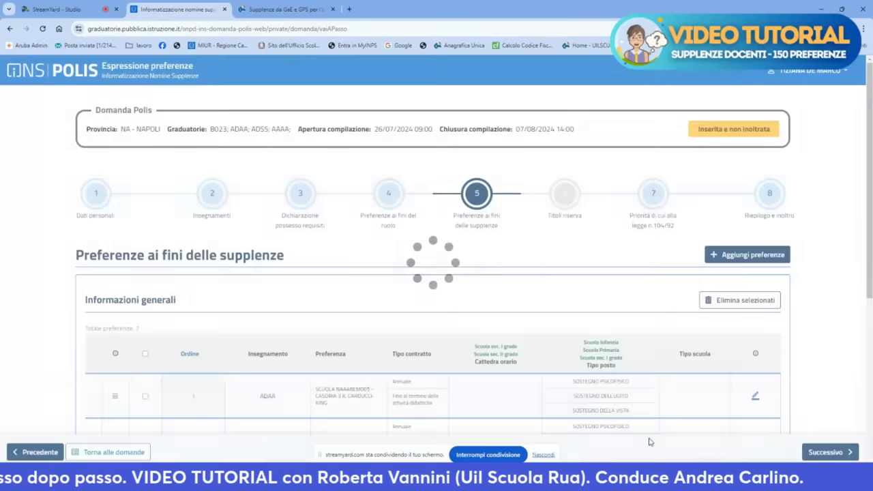
scroll(614, 382, "down", 2)
scroll(600, 360, "down", 2)
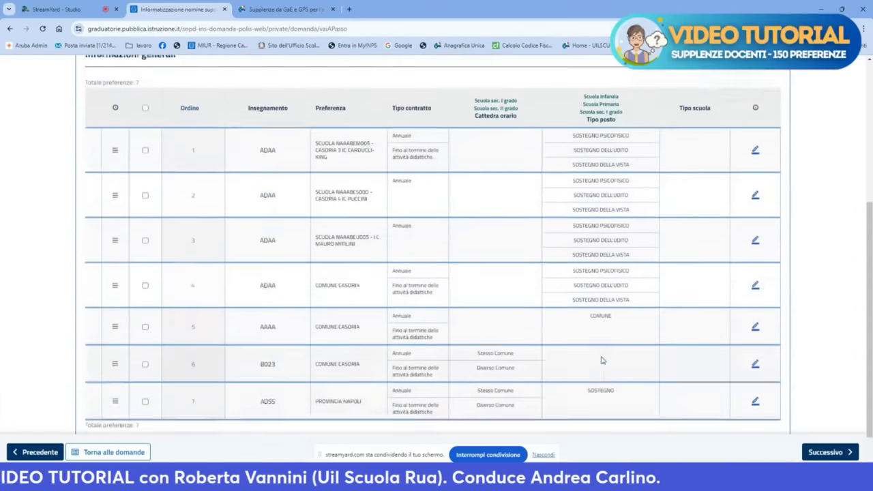
scroll(607, 344, "down", 2)
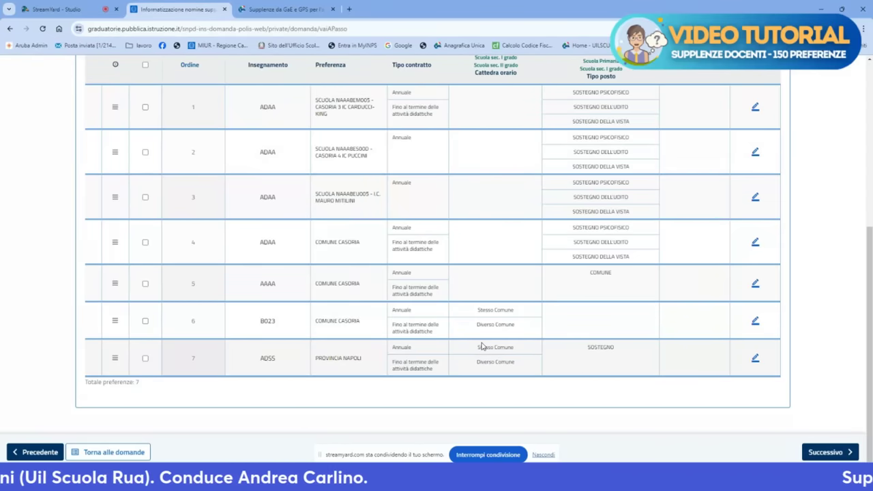
scroll(509, 334, "up", 1)
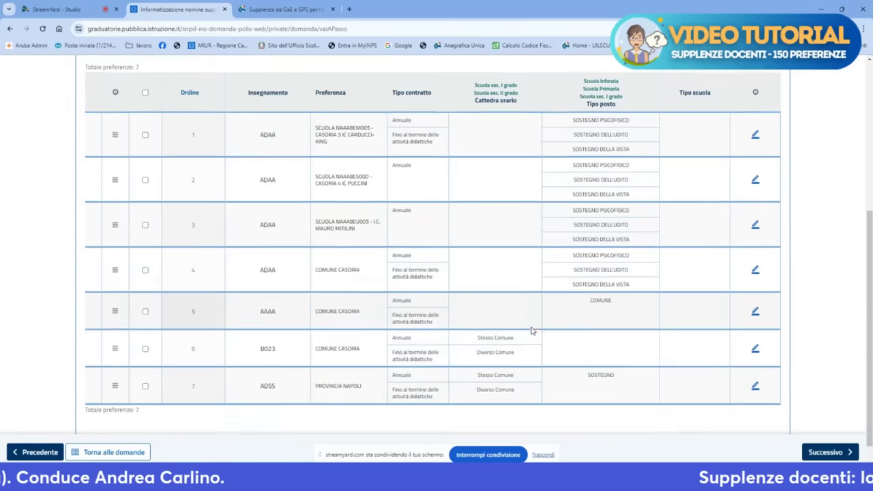
Review the saved supply preferences, then open the Priorità di cui alla legge n.104/92 section.
scroll(532, 330, "up", 1)
scroll(533, 328, "down", 2)
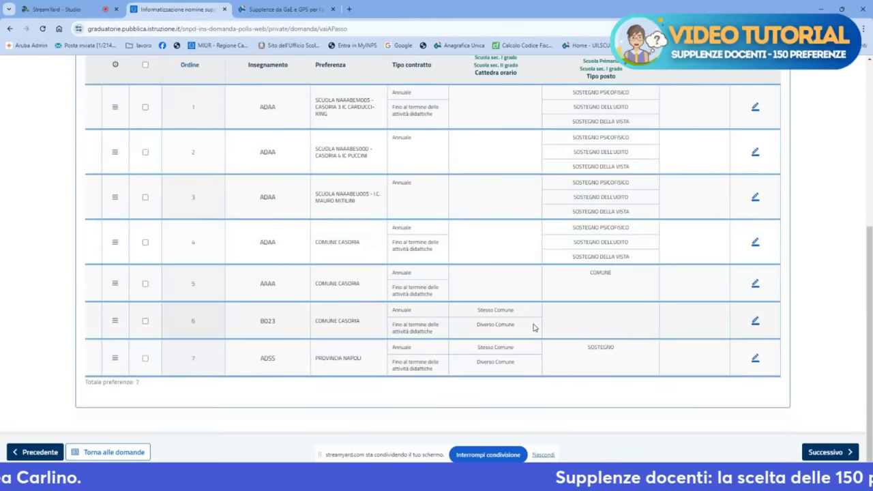
scroll(534, 328, "up", 1)
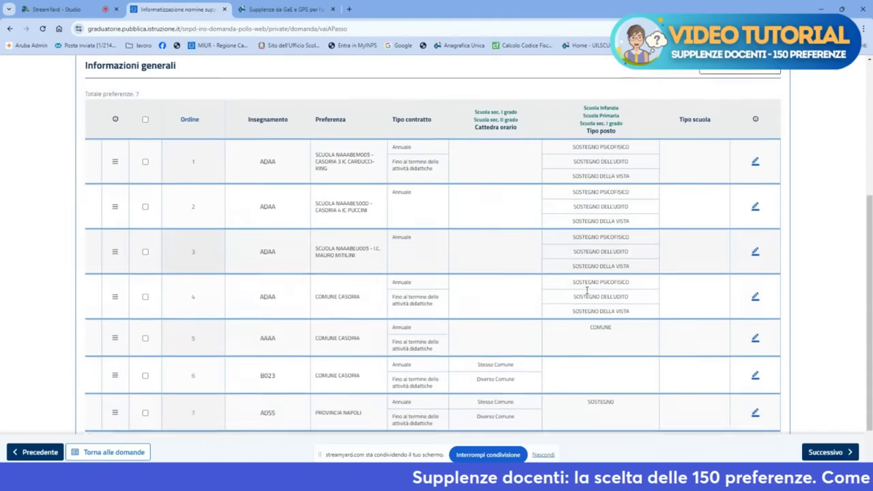
scroll(588, 290, "up", 1)
scroll(587, 290, "up", 1)
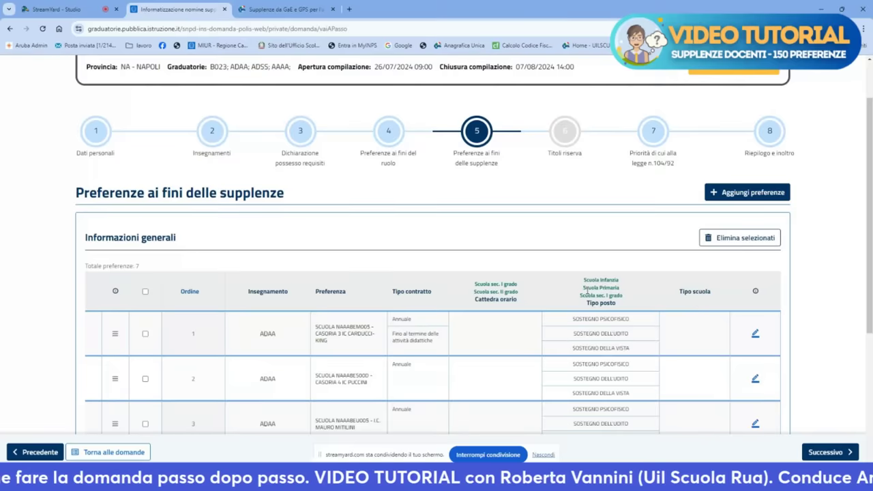
mouse_move(568, 144)
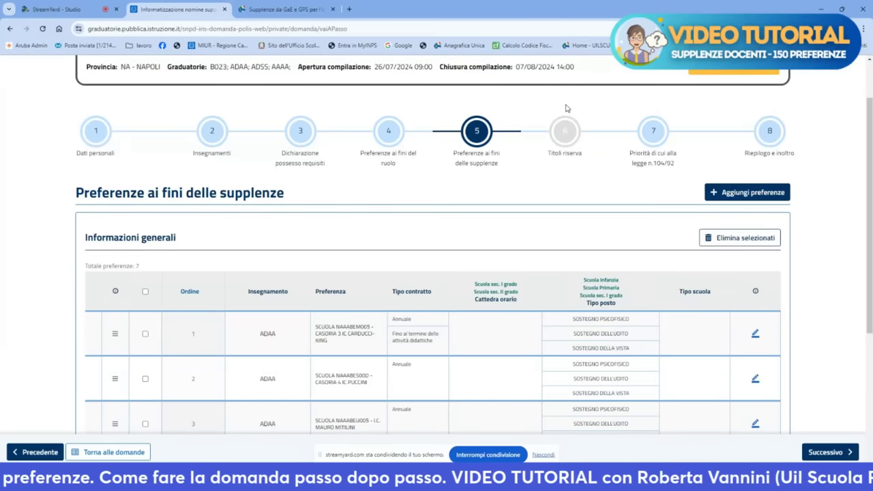
left_click(653, 133)
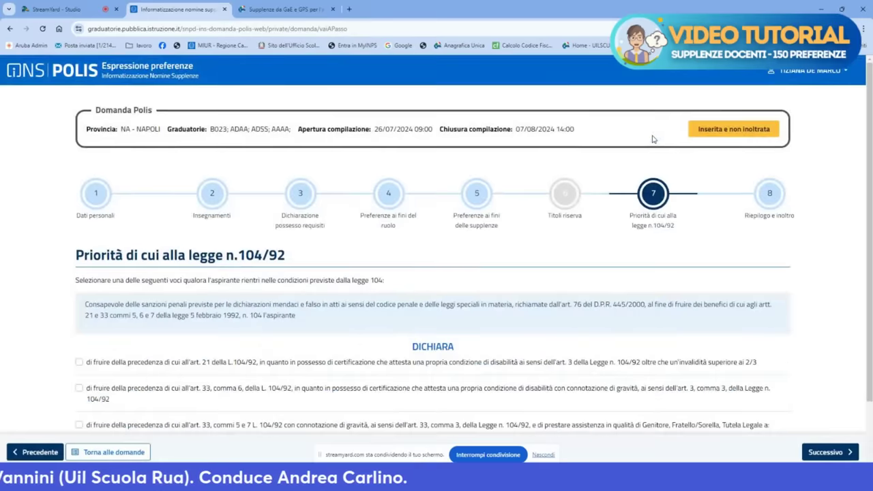
Try declaring the art. 21 L.104/92 precedence, entering inps as the body that issued the certification.
scroll(640, 161, "down", 2)
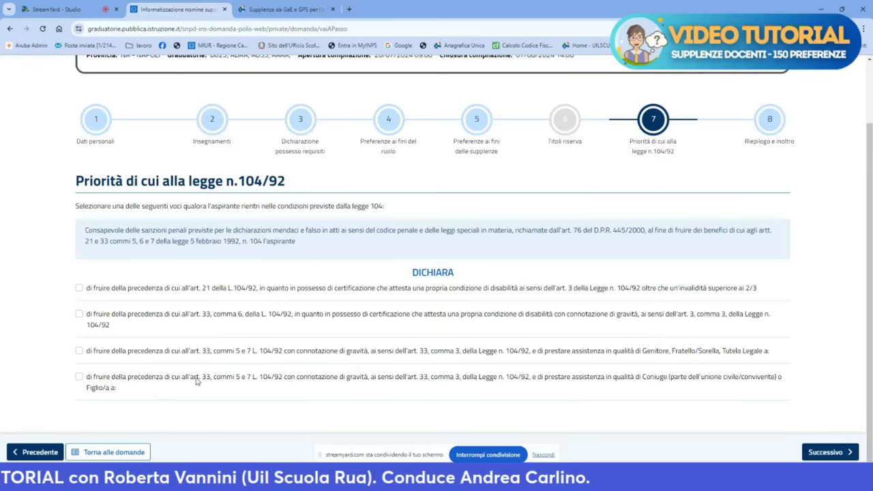
left_click(79, 288)
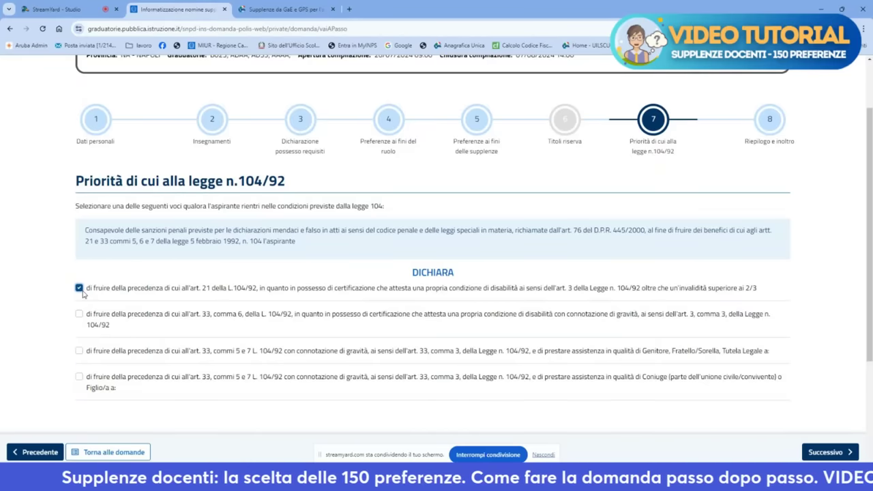
scroll(217, 286, "up", 2)
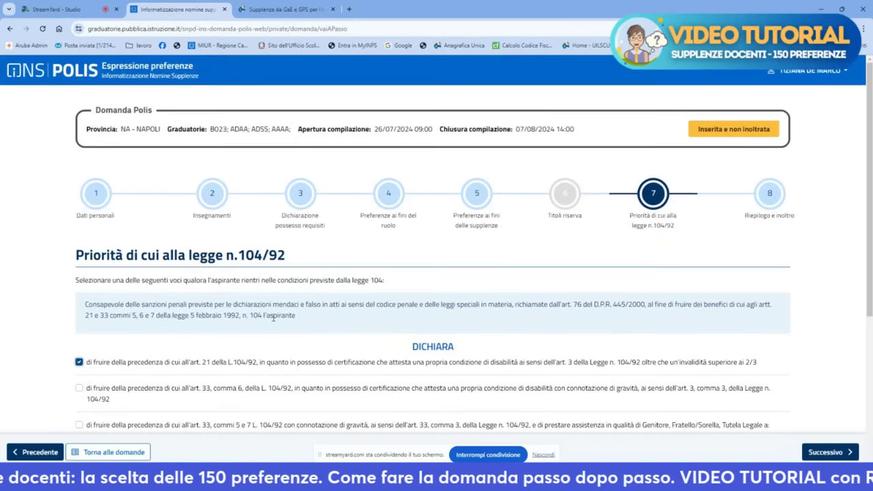
scroll(409, 283, "down", 2)
scroll(409, 283, "down", 3)
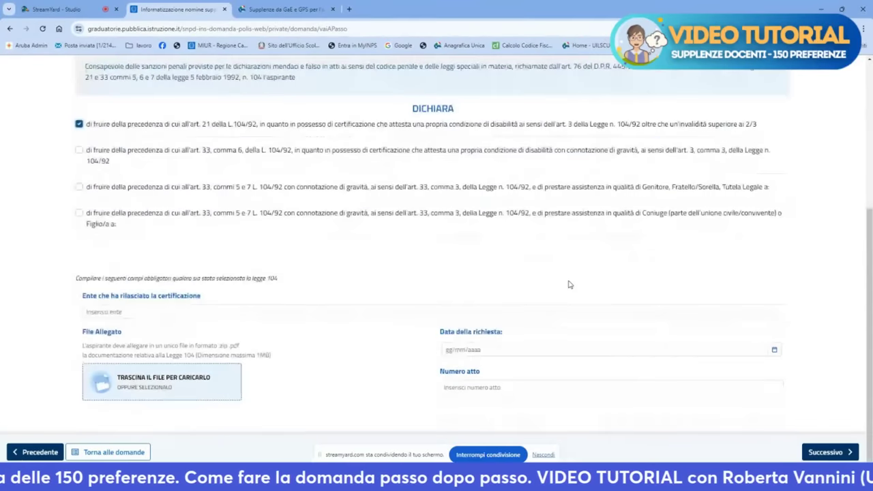
left_click(119, 311)
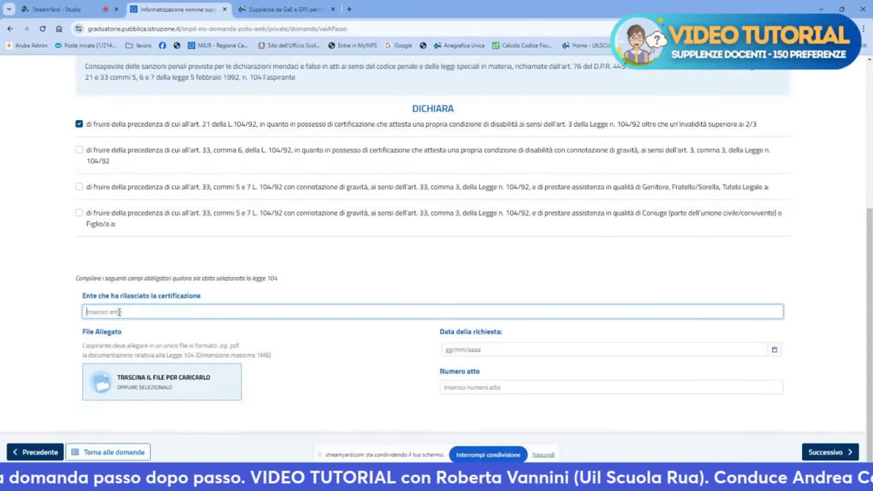
type("inp")
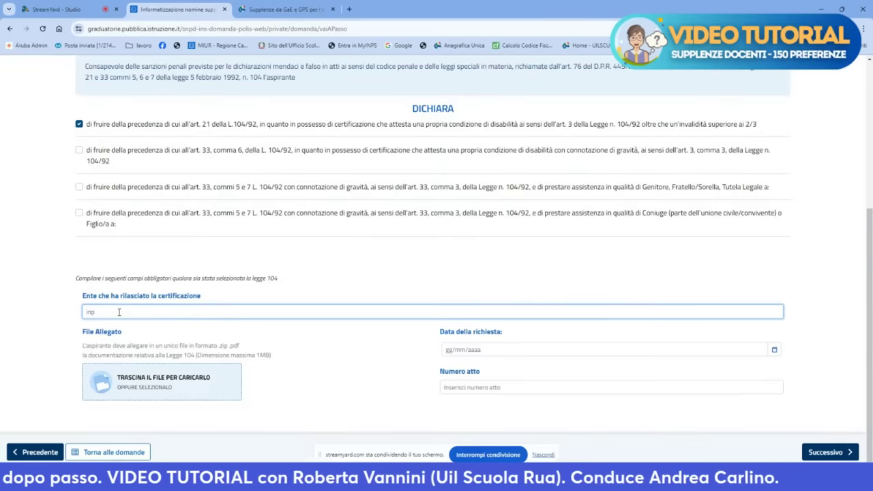
type("s")
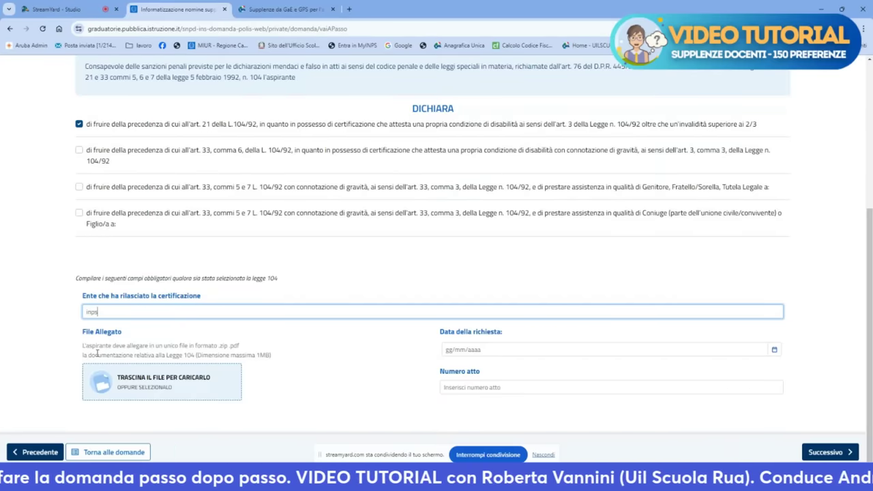
Withdraw the art. 21 L.104/92 precedence declaration.
scroll(333, 221, "up", 2)
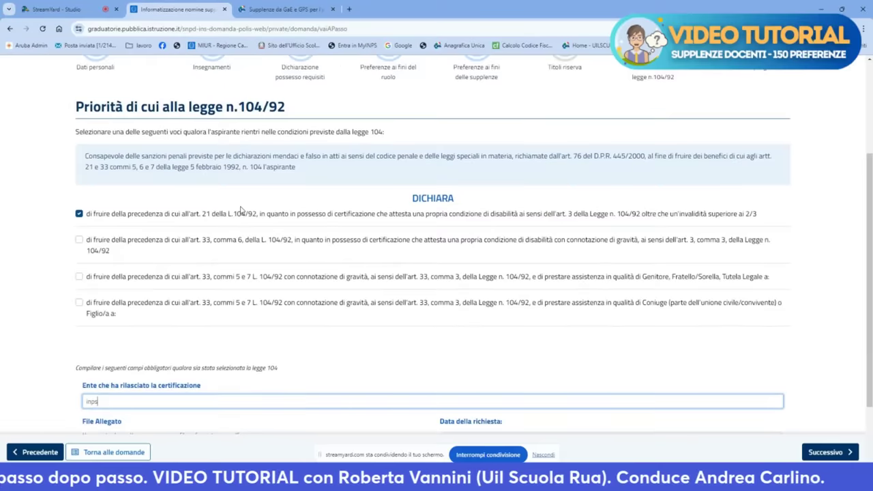
scroll(246, 224, "down", 1)
scroll(75, 272, "up", 3)
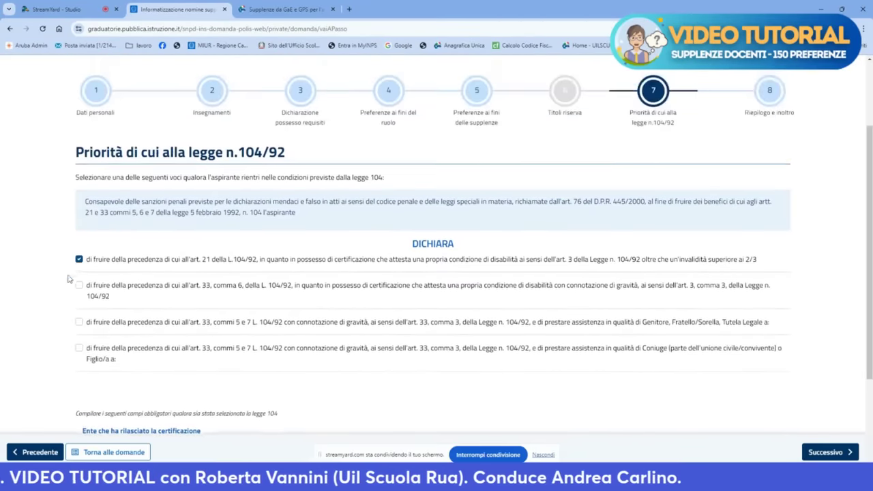
left_click(78, 262)
scroll(79, 266, "up", 1)
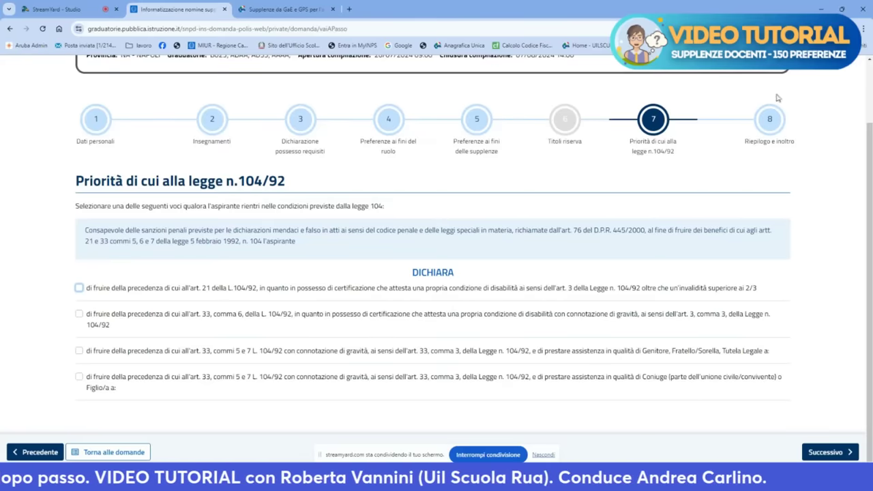
Check the application summary, then declare full-title 1^ fascia GPS sostegno enrolment under Dichiarazione possesso requisiti and proceed.
left_click(770, 120)
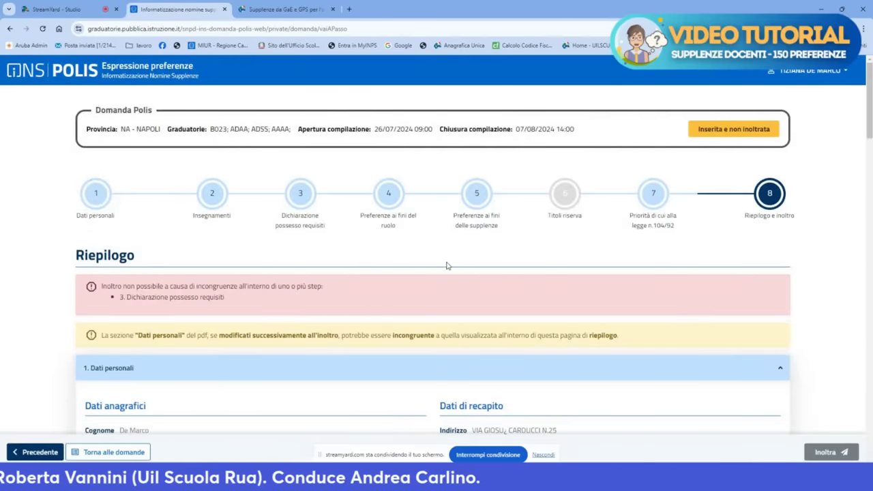
scroll(277, 304, "down", 1)
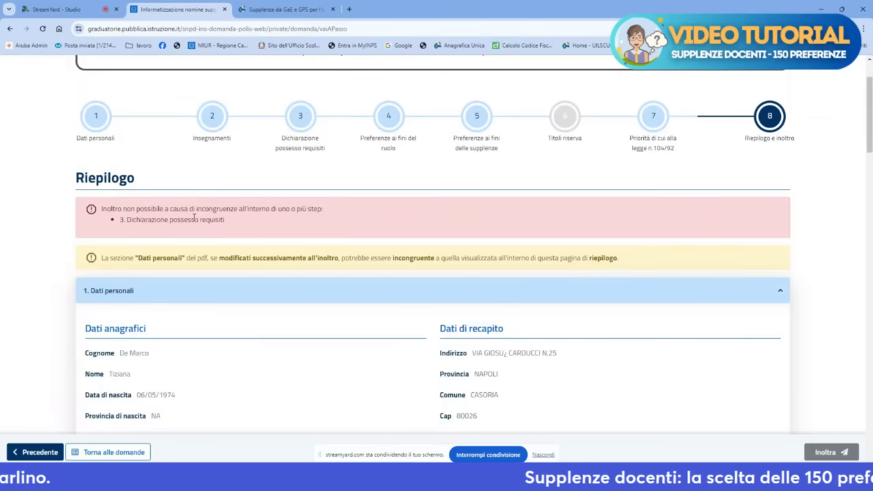
left_click(299, 120)
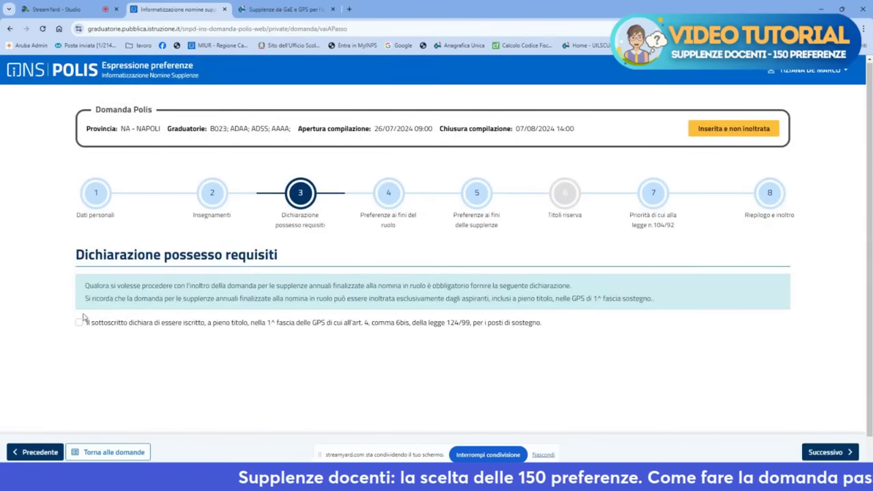
left_click(79, 323)
scroll(409, 301, "down", 1)
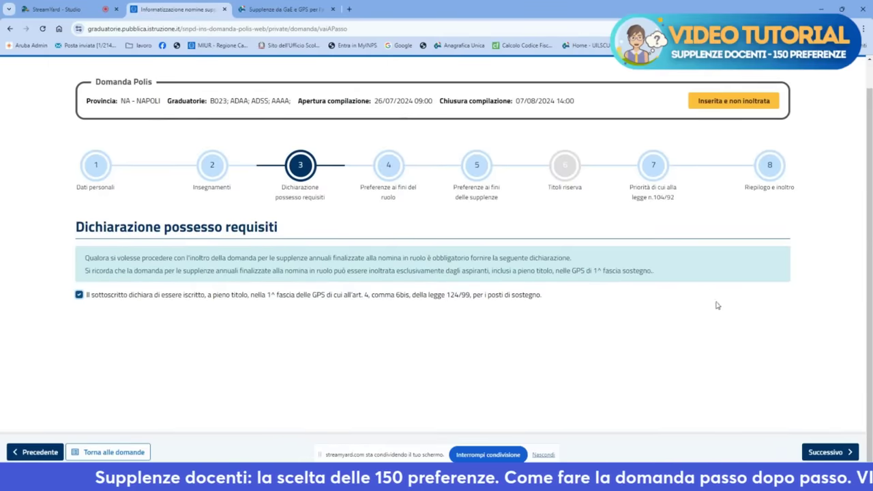
left_click(826, 453)
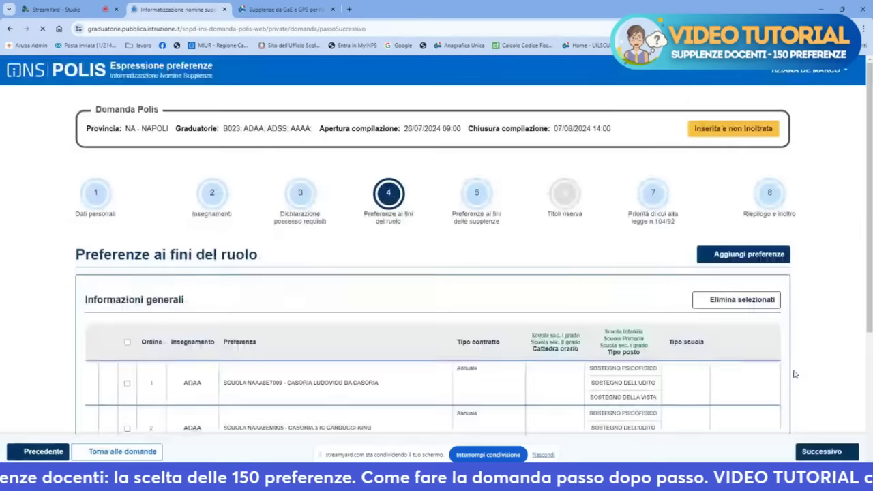
Recheck the summary, return to Dichiarazione possesso requisiti, and declare the 1^ fascia GPS sostegno enrolment again before continuing to the role preferences.
left_click(770, 196)
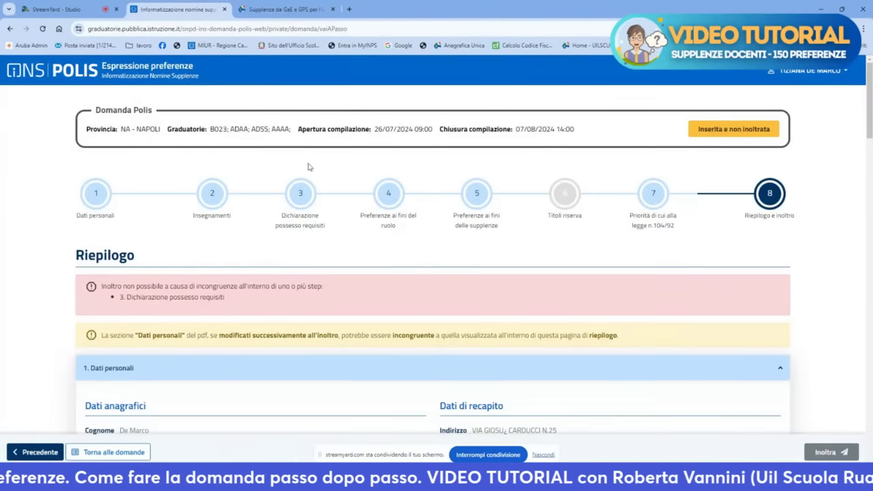
left_click(293, 204)
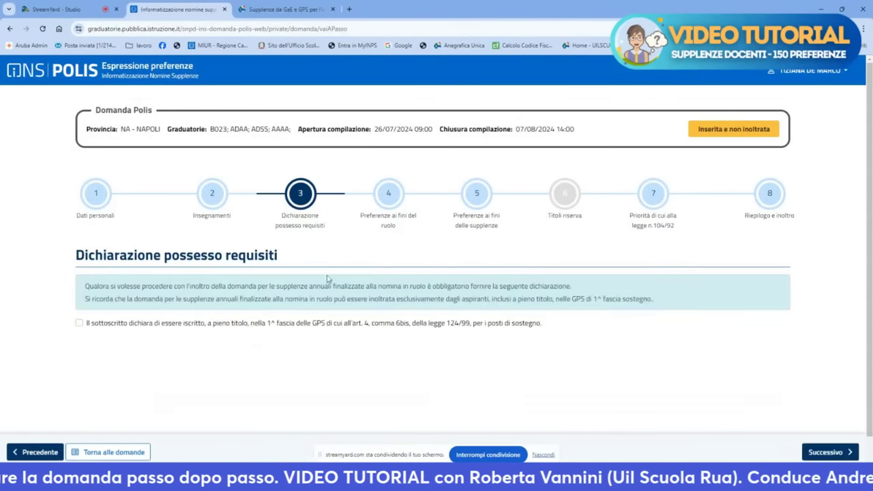
left_click(78, 323)
scroll(503, 425, "down", 1)
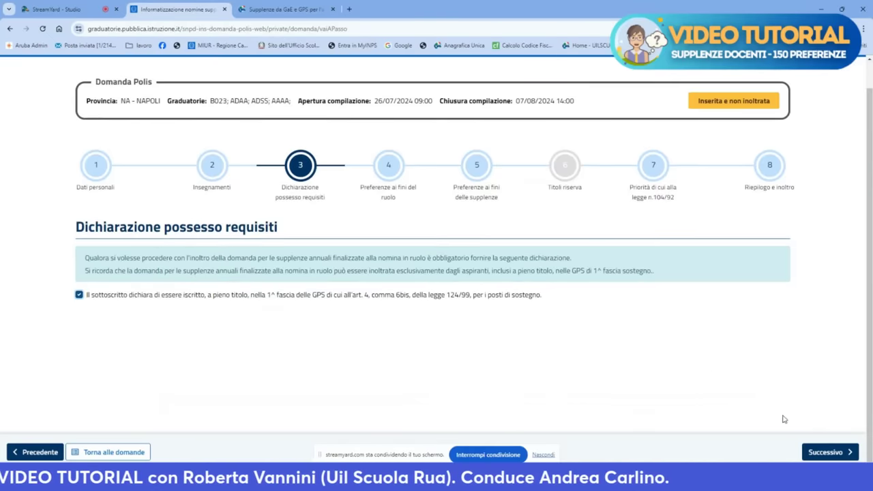
scroll(750, 409, "up", 1)
scroll(710, 376, "down", 1)
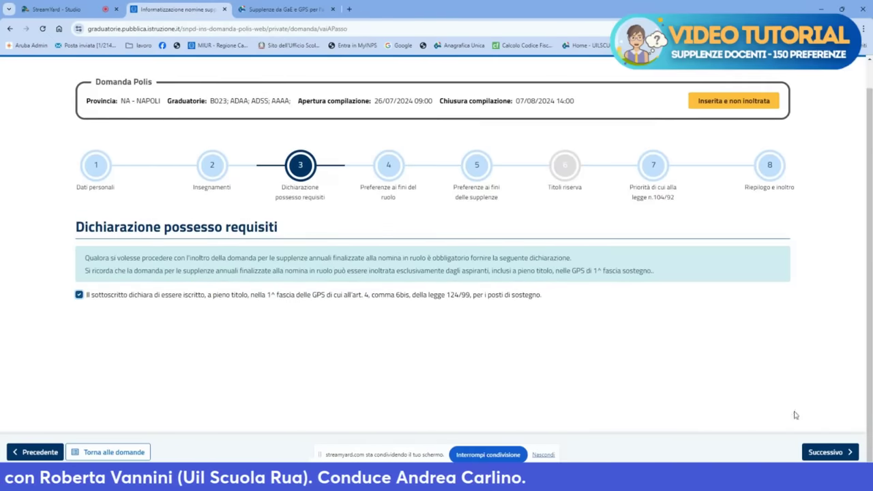
left_click(838, 456)
Review the preferences for role and for supply posts, and advance to the Priorità di cui alla legge n.104/92 section.
scroll(822, 283, "down", 3)
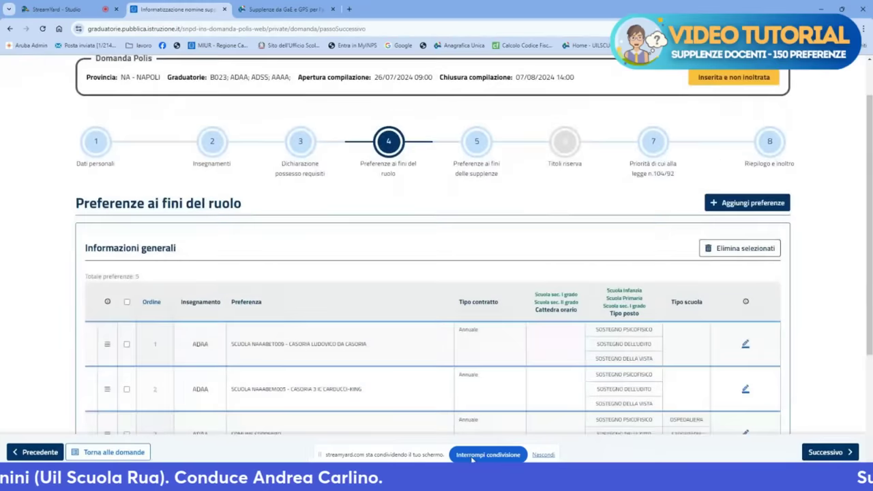
scroll(822, 283, "down", 1)
scroll(822, 284, "up", 3)
scroll(822, 283, "down", 1)
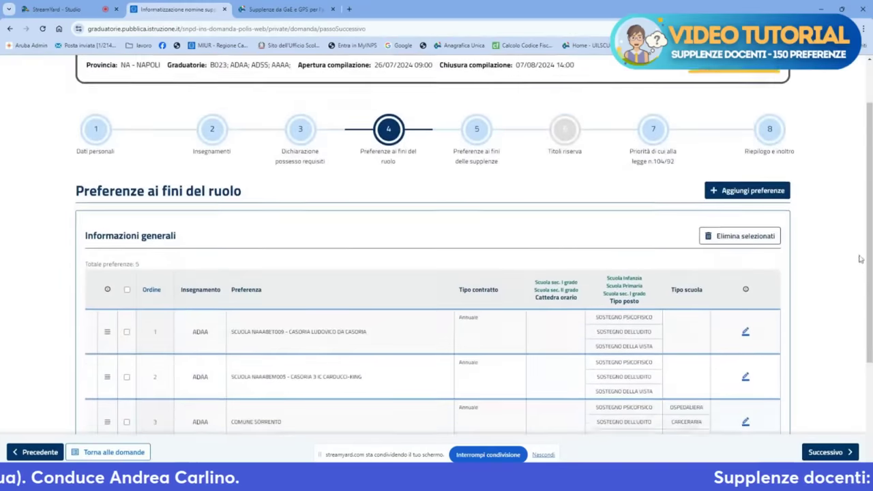
scroll(822, 284, "up", 1)
scroll(800, 278, "down", 3)
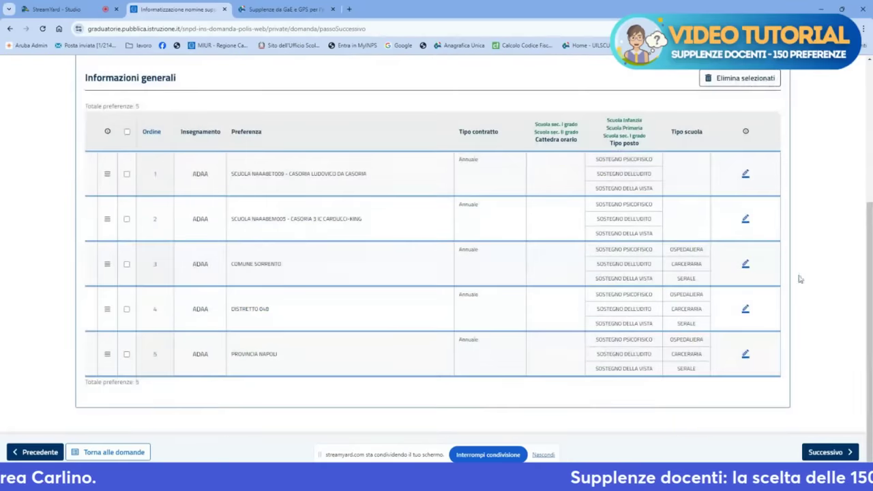
left_click(826, 450)
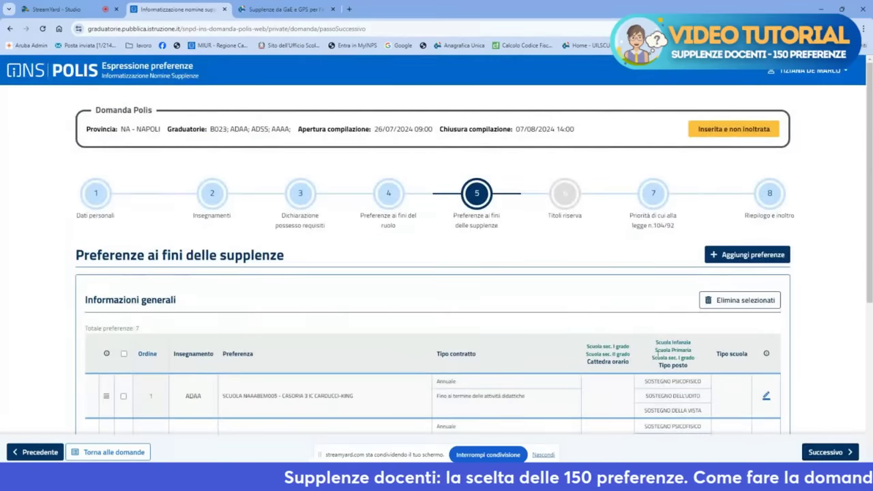
scroll(734, 334, "down", 5)
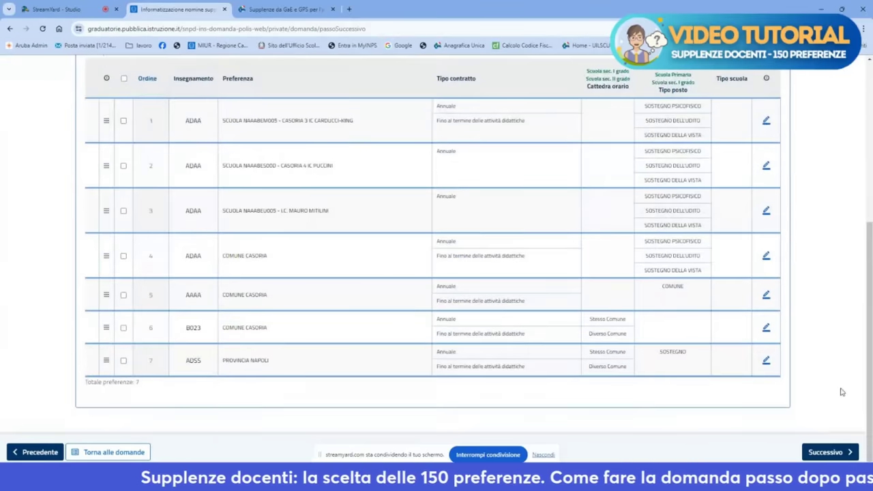
left_click(829, 452)
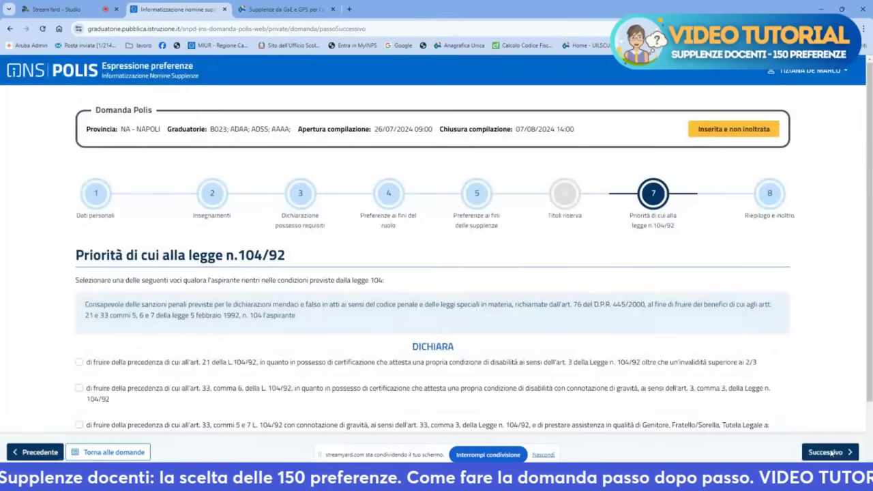
Read the L.104/92 precedence options, then check the application summary down to the Dichiarazione possesso requisiti section.
scroll(715, 302, "down", 1)
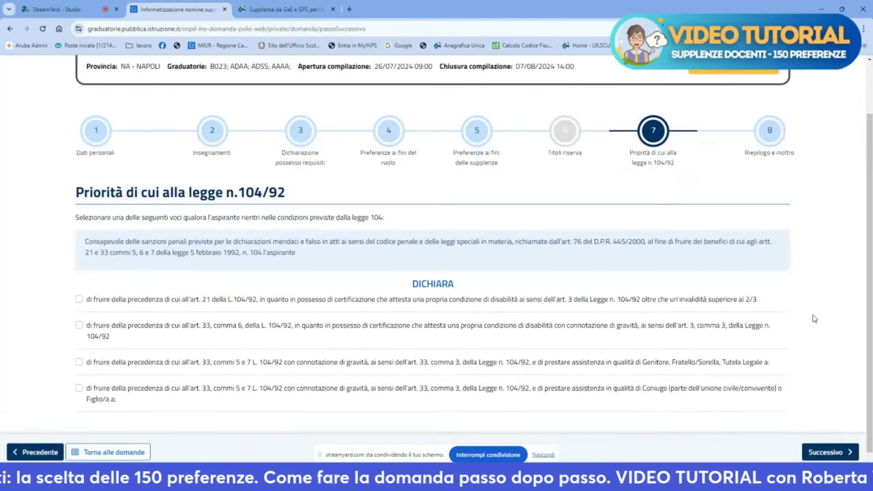
scroll(814, 318, "up", 1)
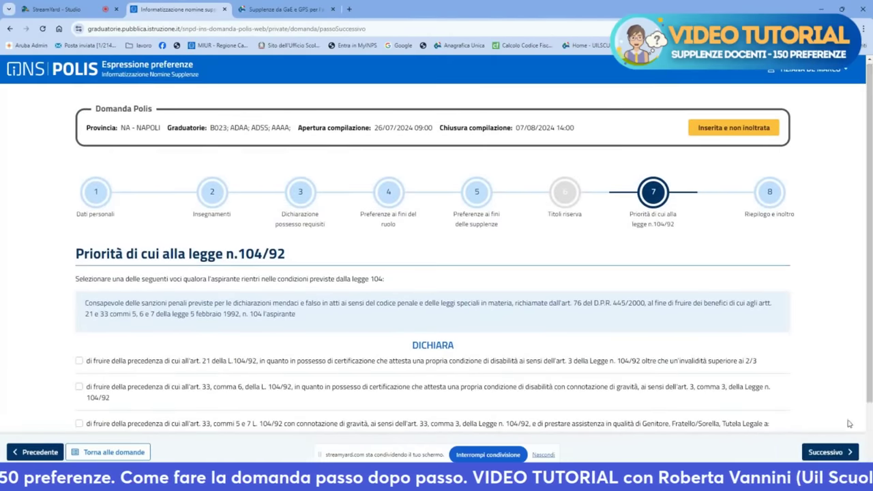
scroll(866, 407, "down", 1)
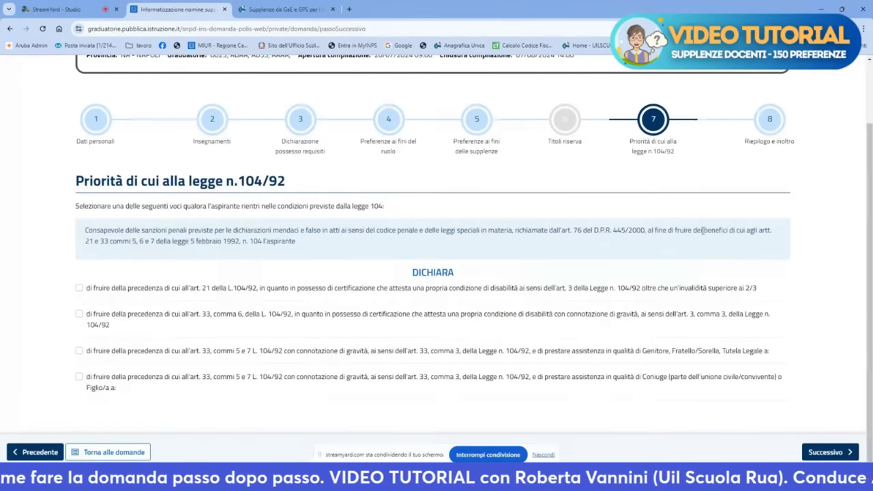
left_click(769, 121)
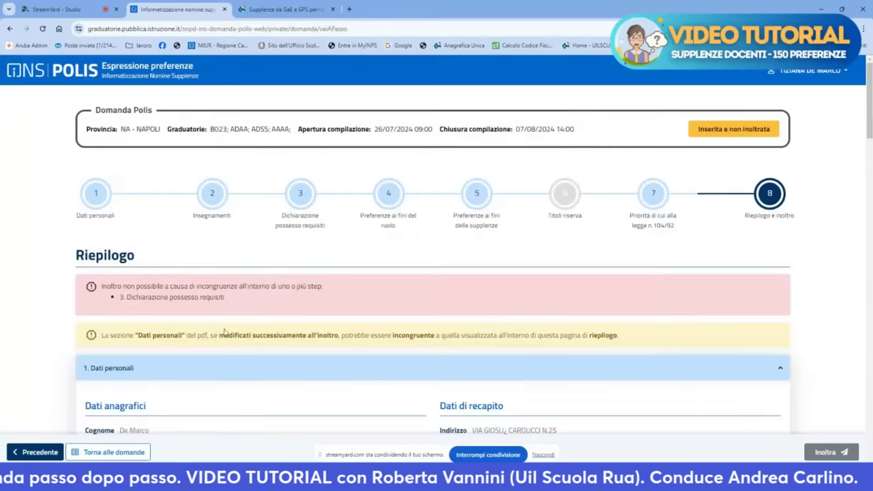
scroll(225, 331, "down", 5)
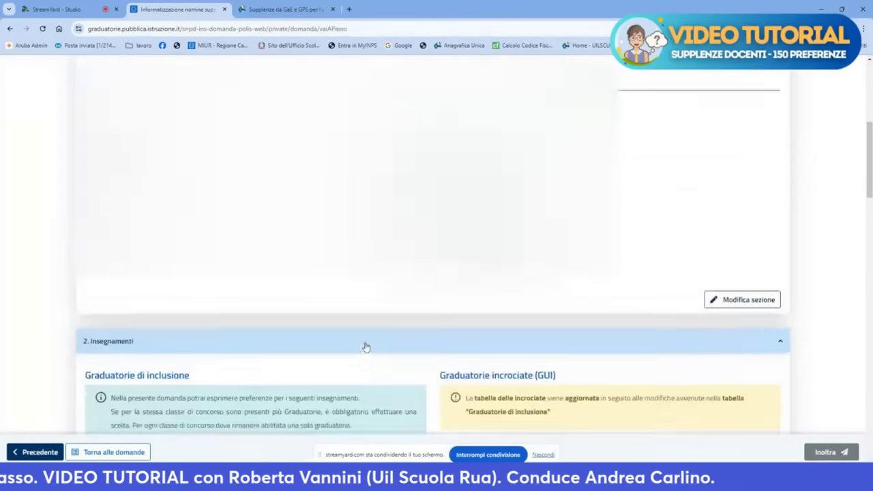
scroll(433, 409, "up", 2)
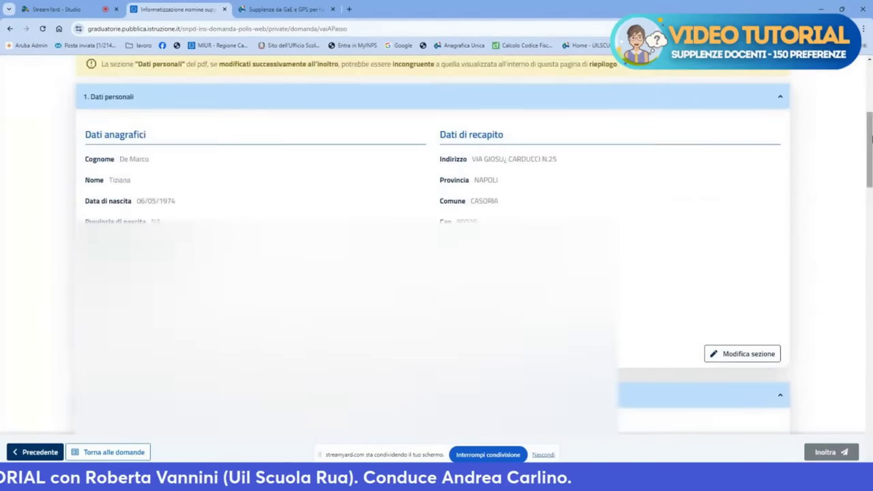
scroll(175, 273, "down", 10)
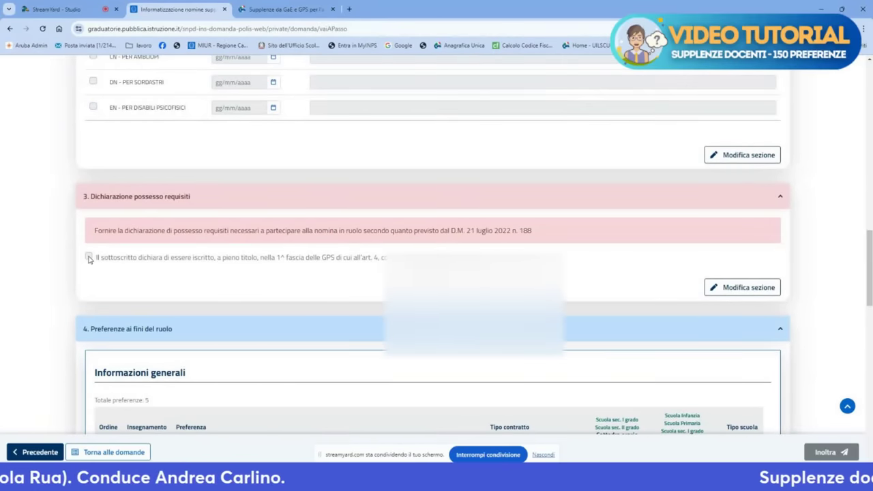
Try to declare the full-title 1^ fascia GPS sostegno enrolment under Dichiarazione possesso requisiti, and advance through the following sections to the summary.
left_click(748, 290)
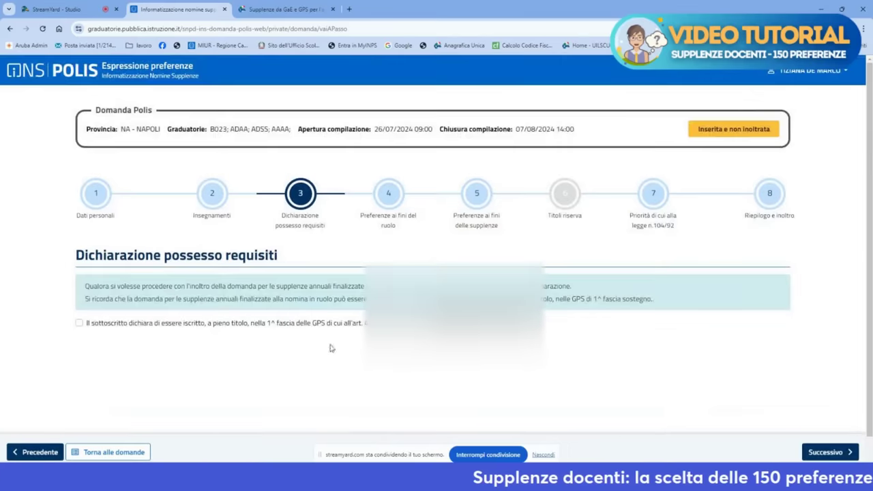
scroll(330, 348, "down", 1)
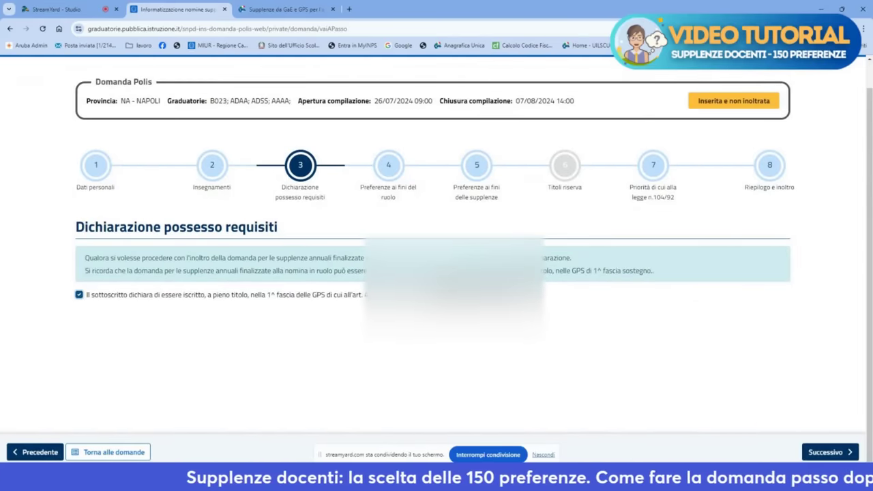
scroll(698, 365, "up", 1)
scroll(698, 366, "down", 1)
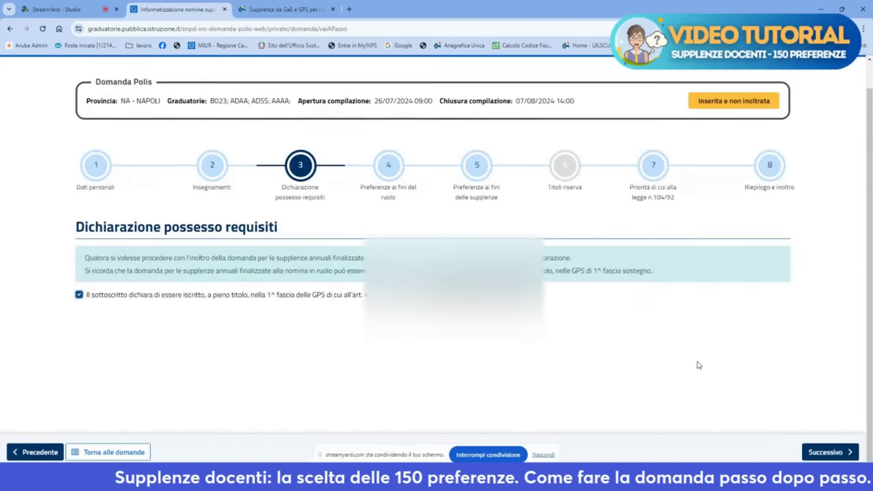
left_click(838, 455)
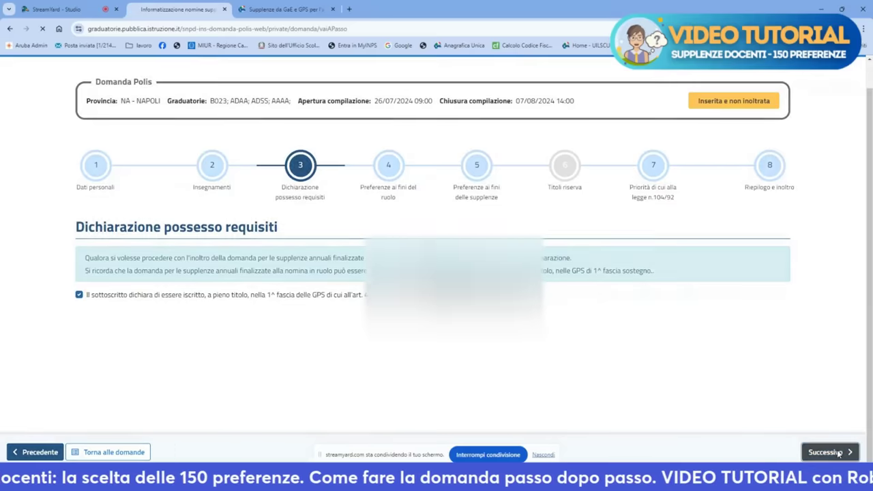
left_click(826, 452)
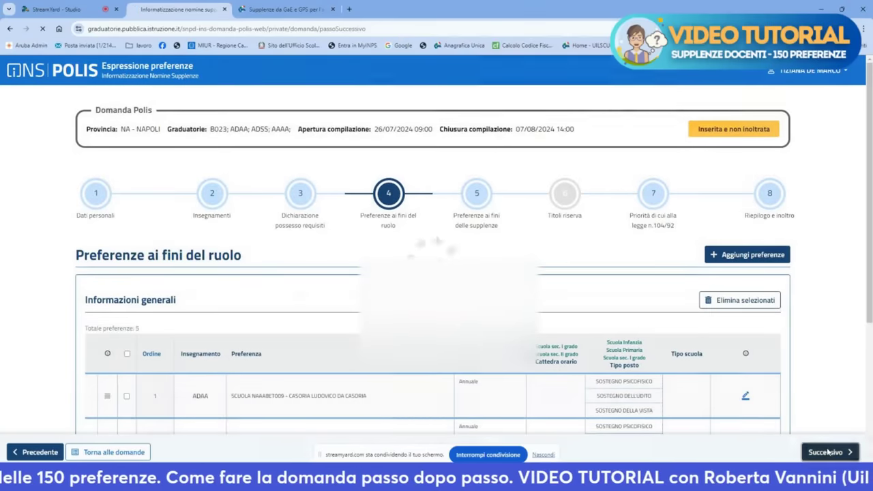
left_click(826, 453)
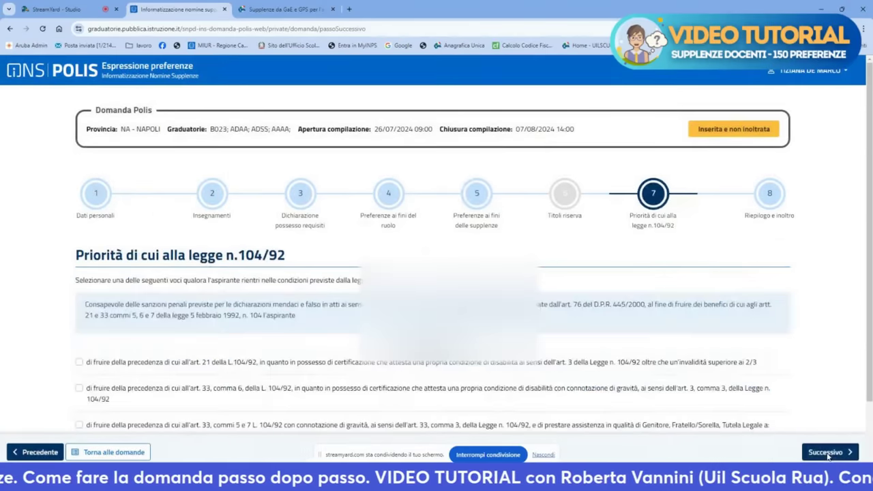
left_click(827, 453)
Check the summary's Dati personali, Insegnamenti and Dichiarazione possesso requisiti sections.
scroll(609, 382, "down", 3)
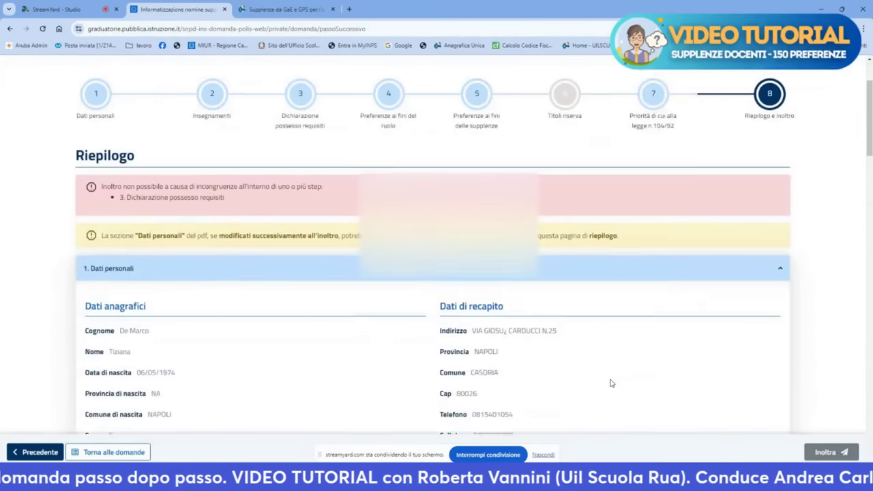
scroll(617, 378, "down", 5)
scroll(631, 372, "up", 1)
scroll(682, 348, "down", 6)
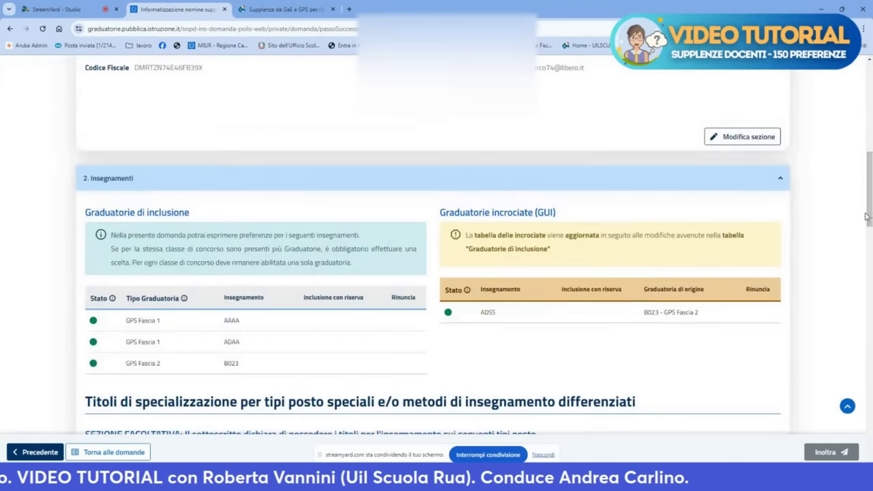
left_click_drag(867, 225, 866, 262)
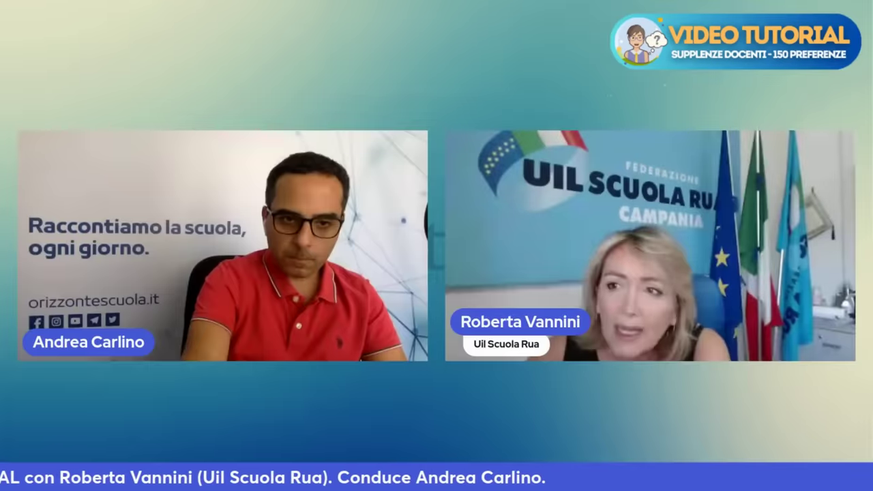
scroll(2, 139, "down", 5)
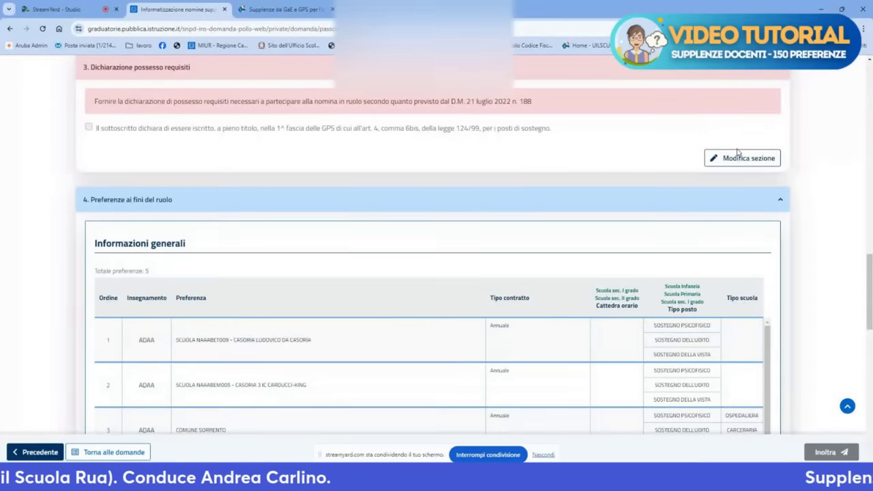
Review the summary's preferences for role and for supply posts, and the Priorità di cui alla legge n.104/92 section.
scroll(737, 152, "down", 7)
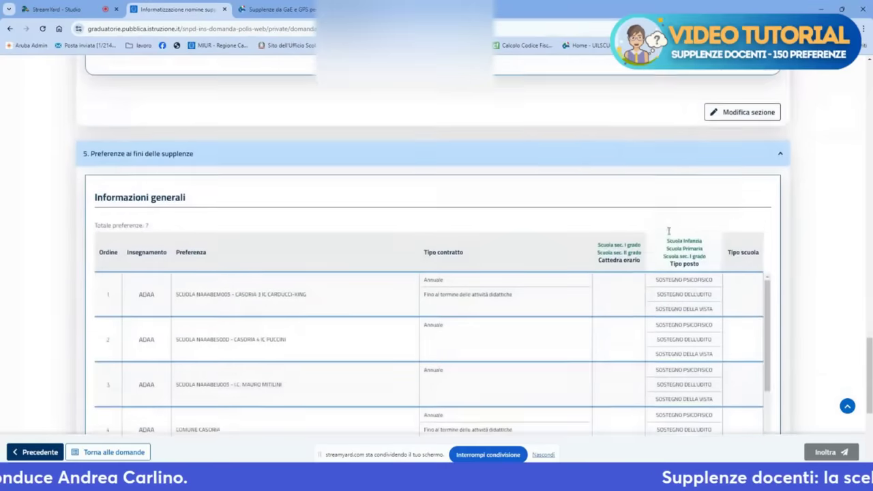
scroll(669, 231, "up", 5)
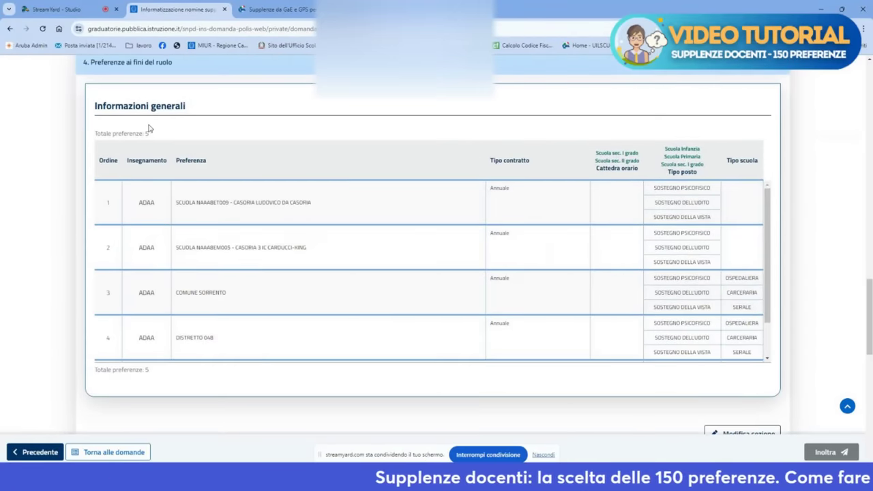
scroll(144, 126, "down", 1)
scroll(130, 123, "up", 1)
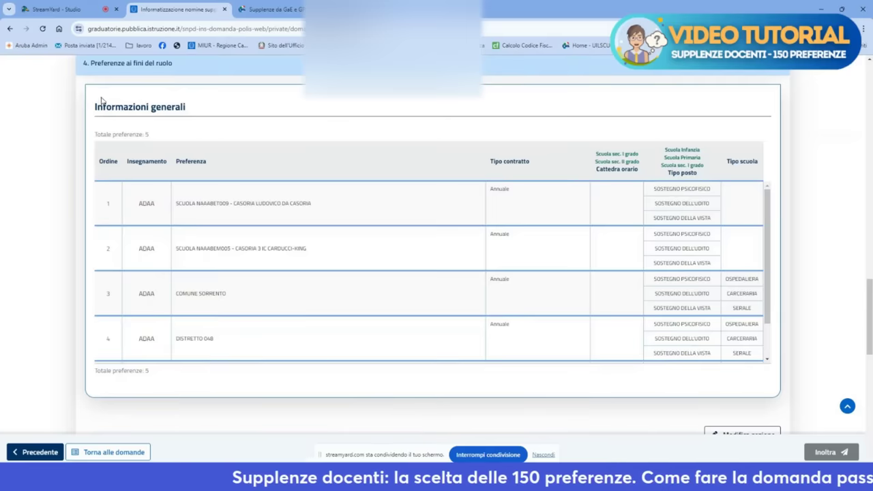
scroll(525, 140, "down", 5)
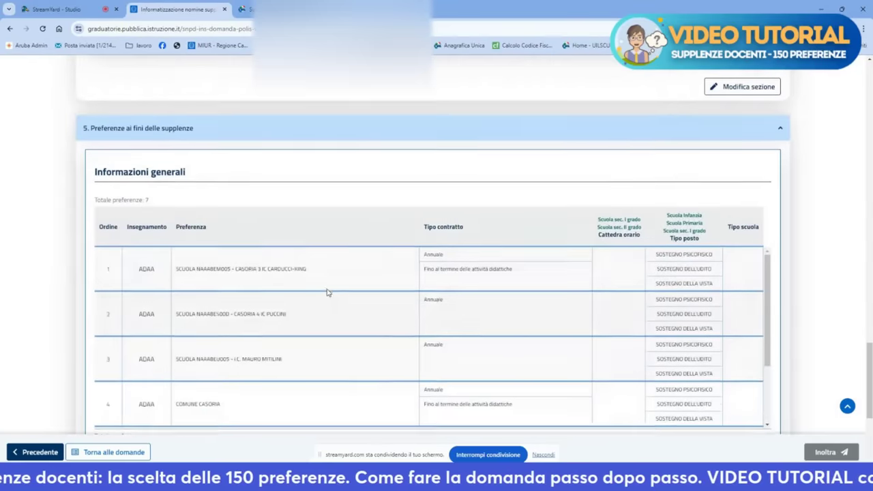
scroll(405, 268, "up", 2)
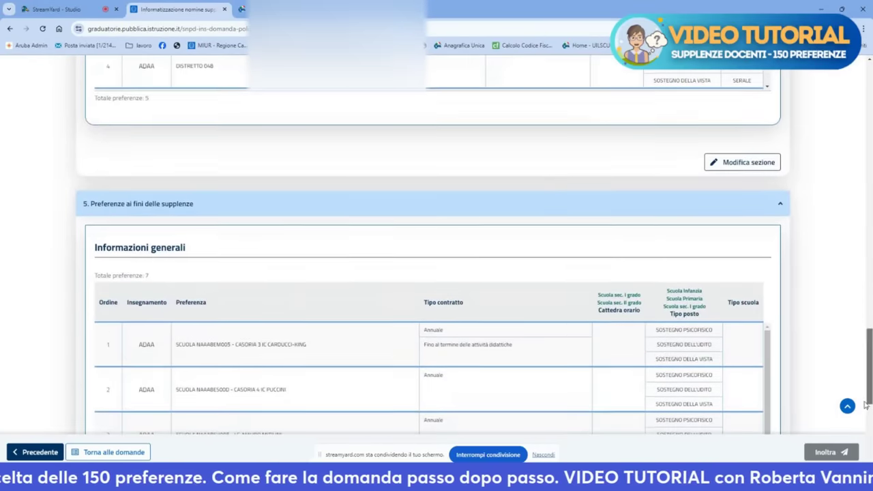
left_click_drag(869, 369, 867, 451)
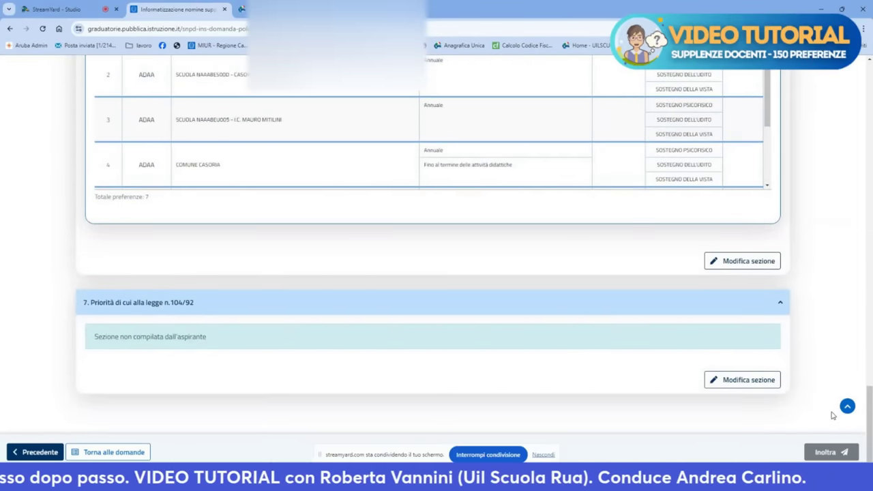
scroll(832, 414, "up", 3)
scroll(809, 367, "down", 1)
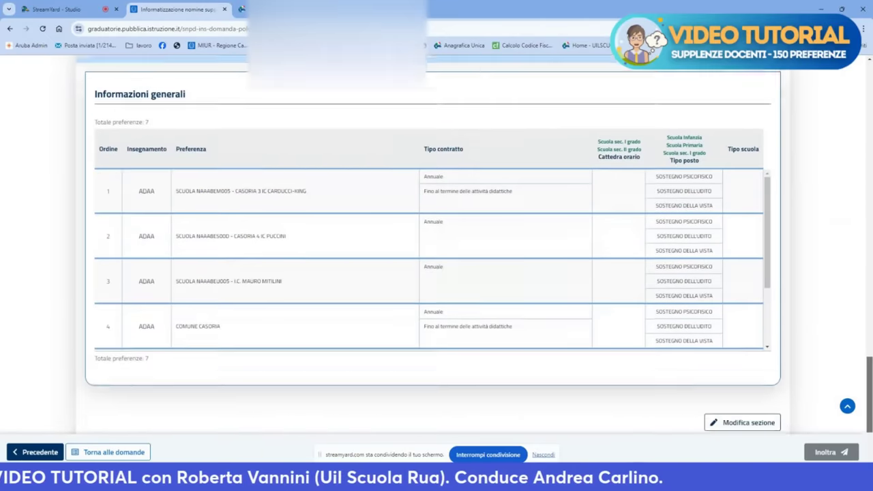
scroll(840, 458, "down", 3)
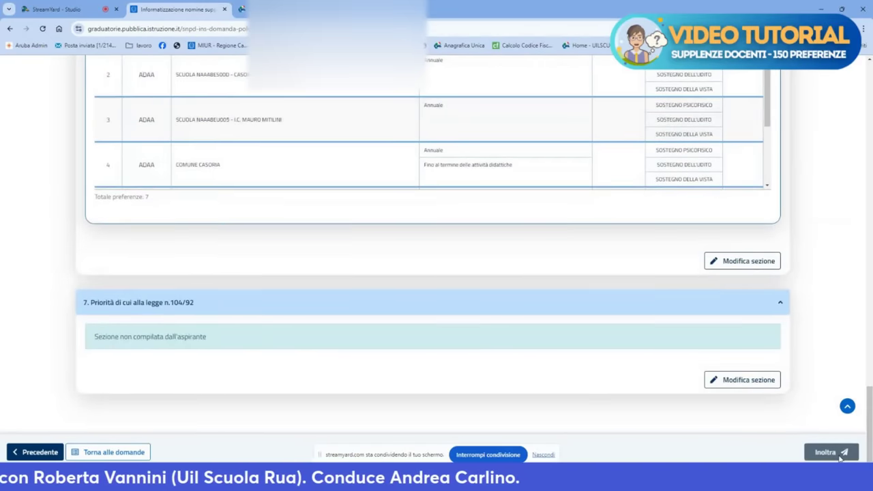
Reopen Dichiarazione possesso requisiti from the summary, declare full-title enrolment in the 1^ fascia GPS for sostegno posts, and continue to the role preferences.
scroll(811, 310, "up", 8)
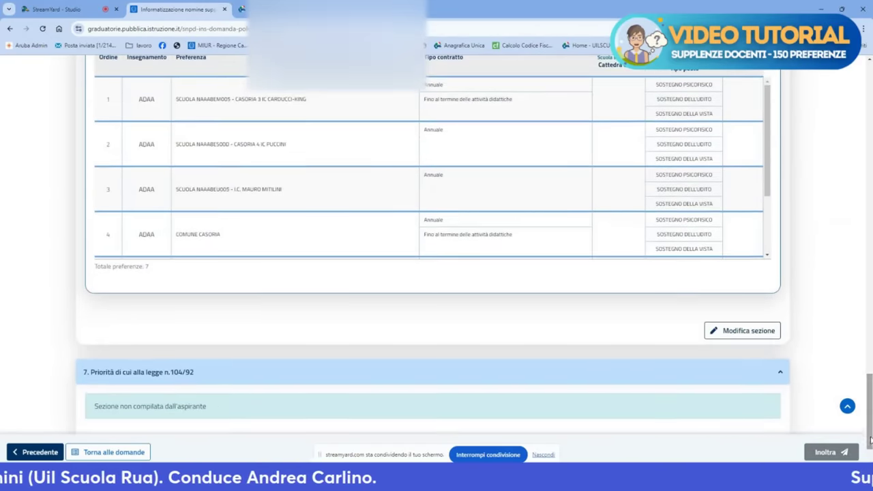
scroll(828, 290, "up", 3)
scroll(828, 290, "down", 3)
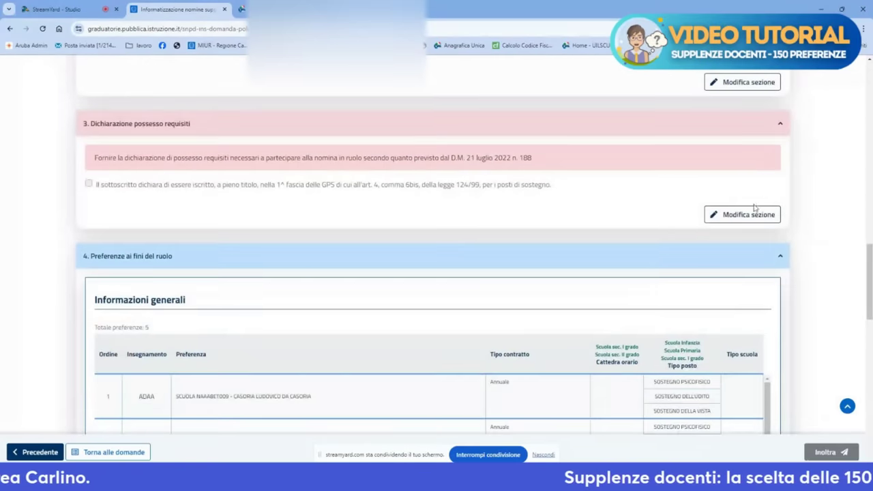
left_click(725, 216)
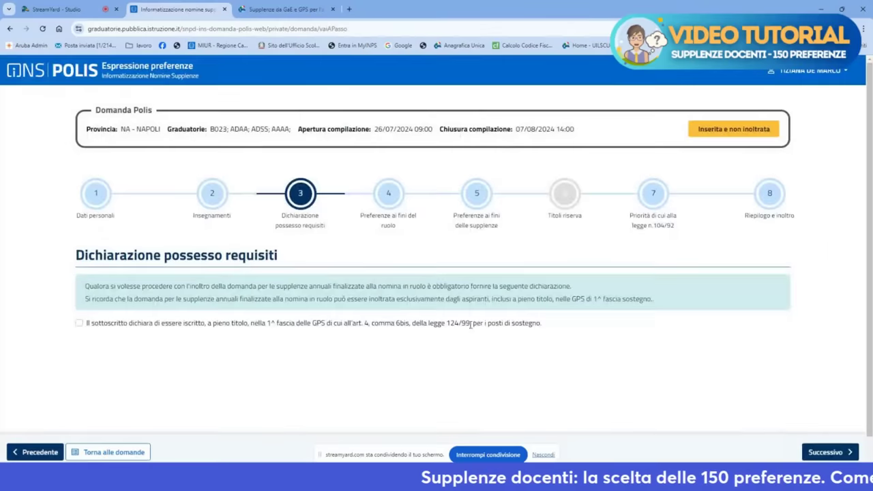
left_click(79, 323)
scroll(614, 362, "down", 1)
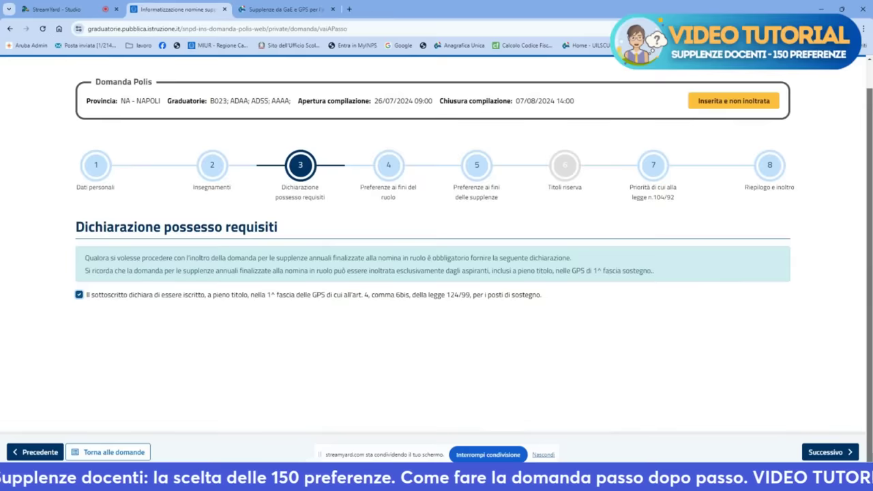
left_click(825, 452)
Review the full list of preferences under Preferenze ai fini del ruolo, and stop sharing the screen.
scroll(819, 336, "down", 3)
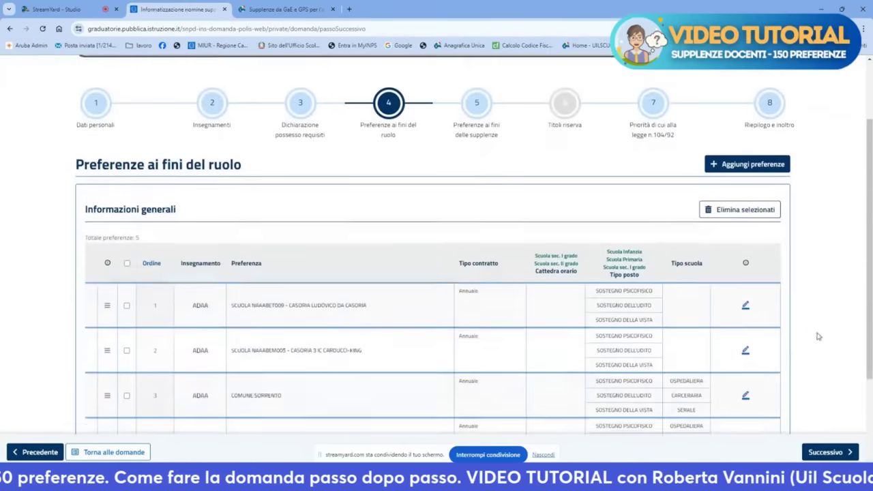
scroll(818, 336, "down", 3)
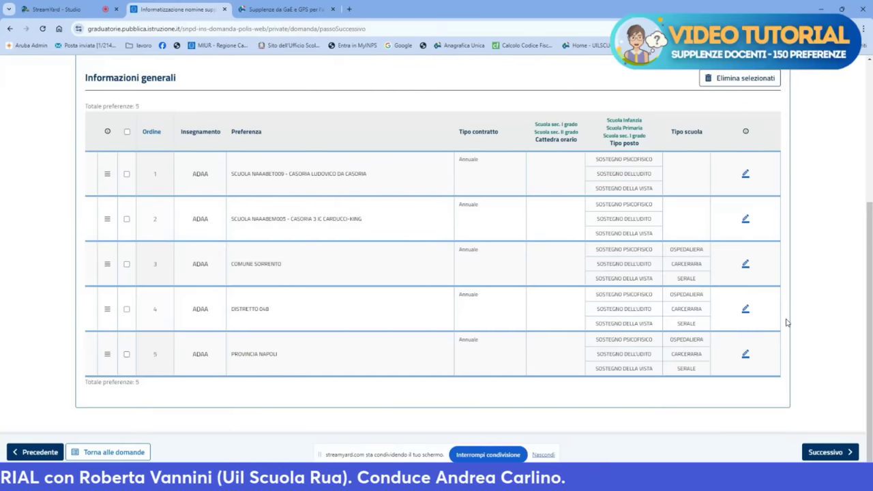
left_click(495, 458)
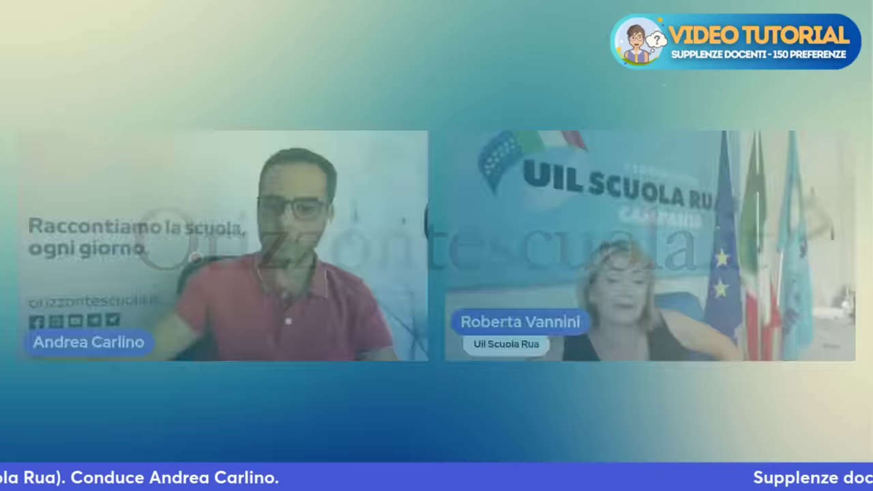